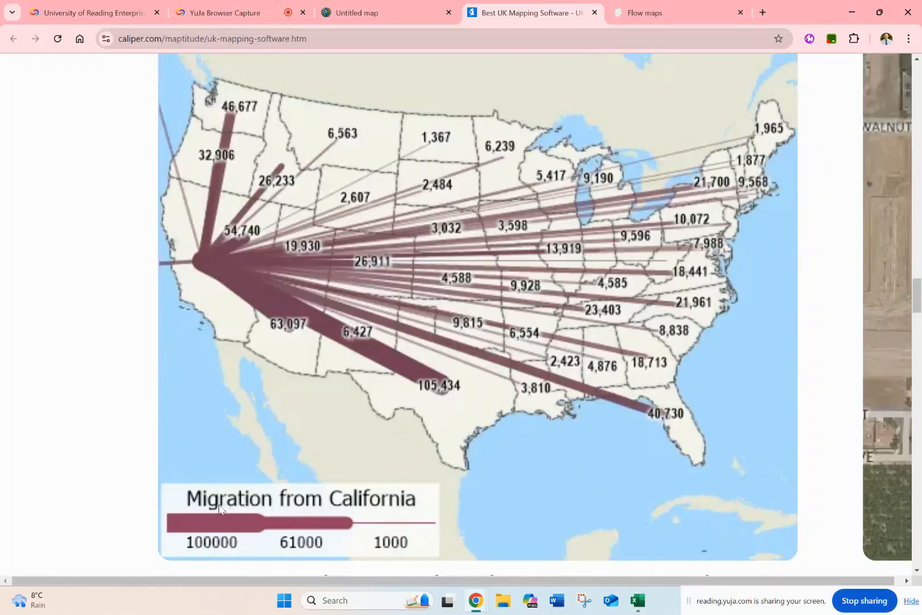
# Look at the historical Paris flow map on the Flow maps page and return to the Migration from California map.
pyautogui.click(632, 12)
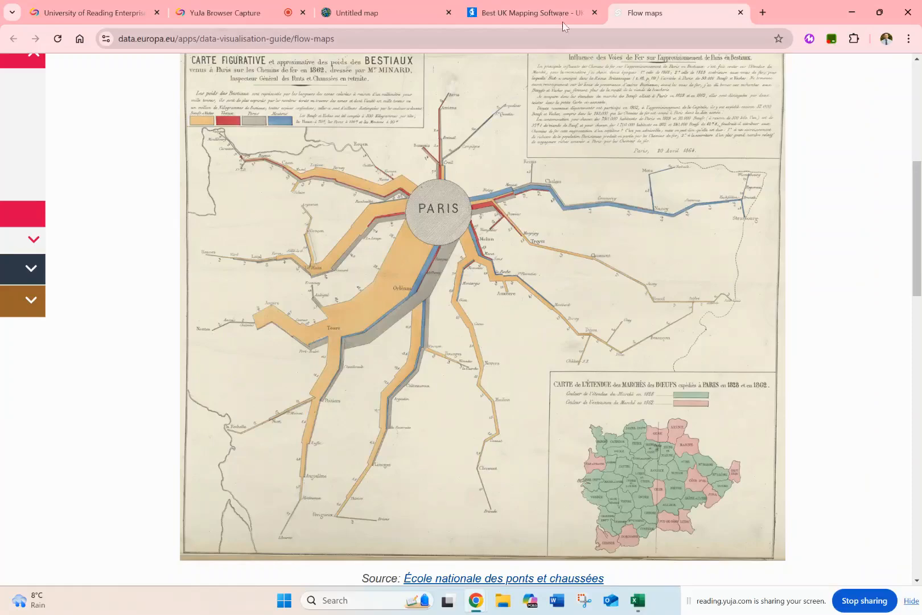
pyautogui.click(538, 8)
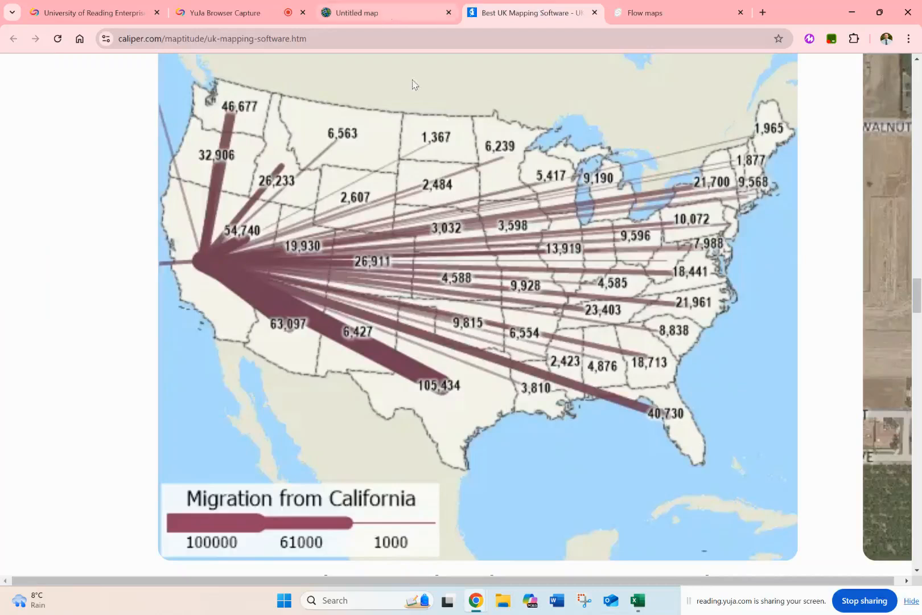
# Switch to Excel and bring up the desire line origins 2025 and desire line destinations 2025 workbooks, with the origins workbook active.
pyautogui.click(638, 600)
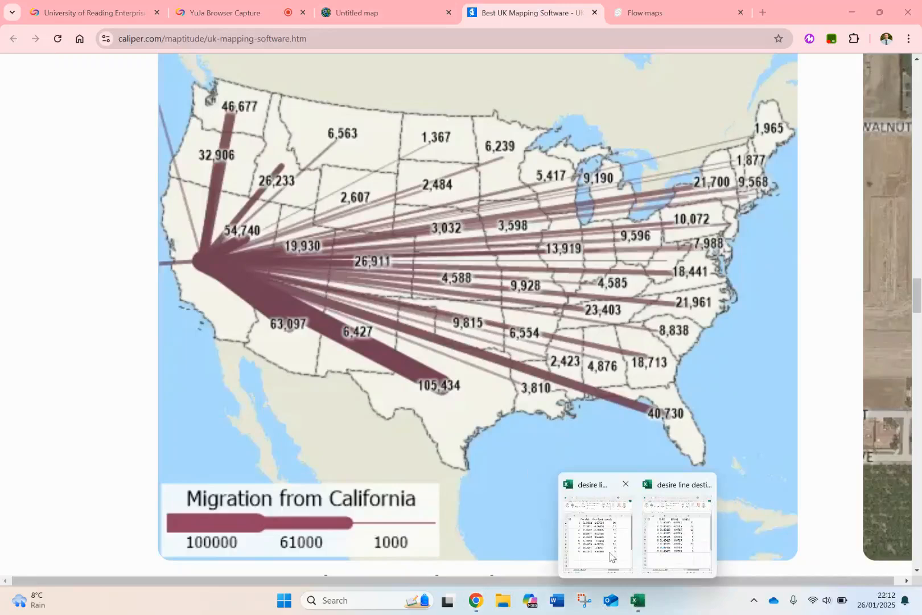
pyautogui.click(611, 557)
pyautogui.moveTo(638, 600)
pyautogui.click(676, 535)
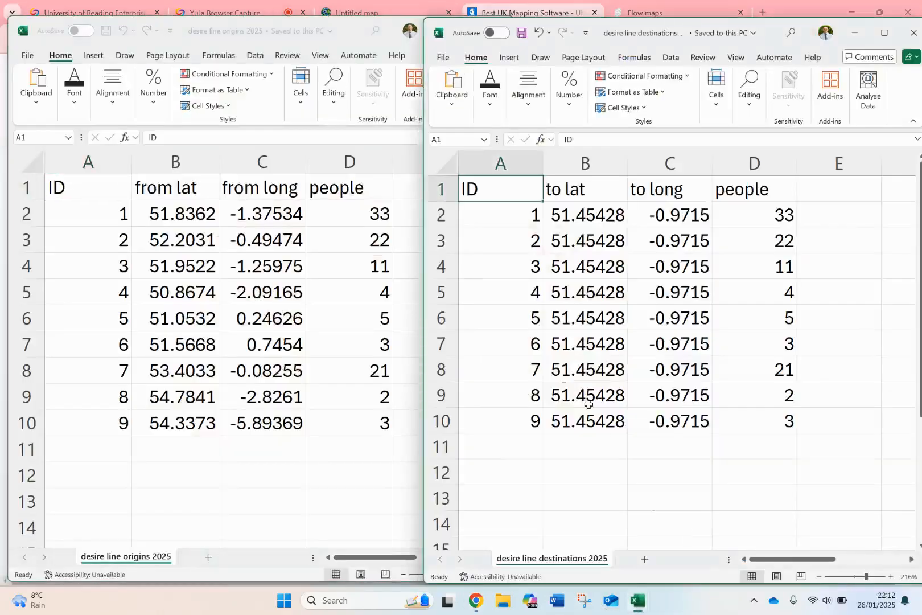
pyautogui.click(236, 449)
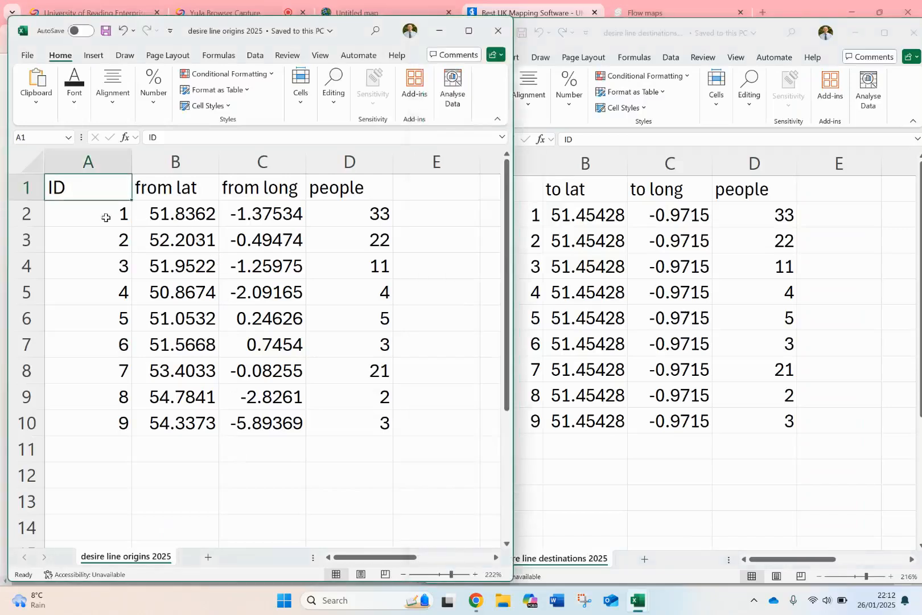
# Enter the note CSV in cell B12 of the origins sheet and clear it again.
pyautogui.click(176, 473)
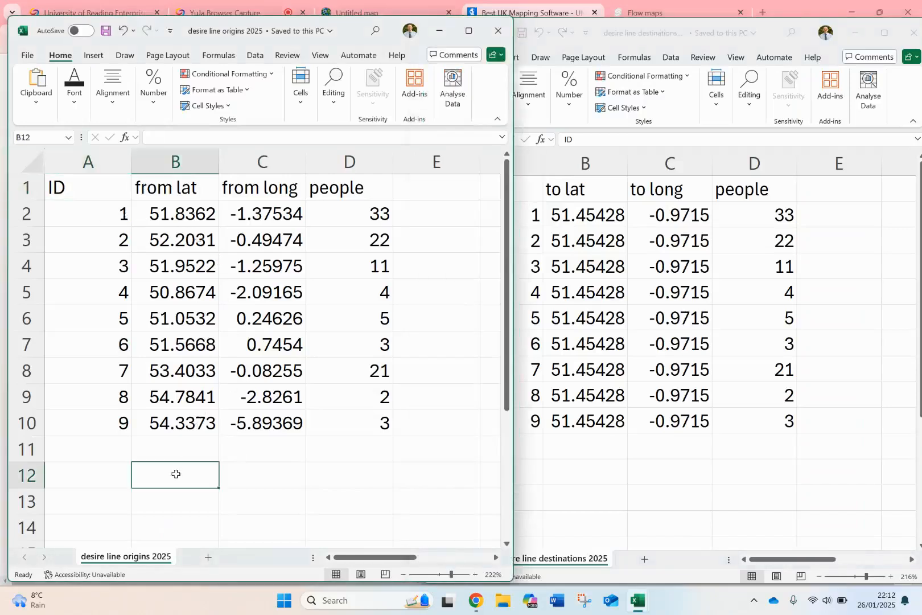
pyautogui.write('CSV')
pyautogui.press('Return')
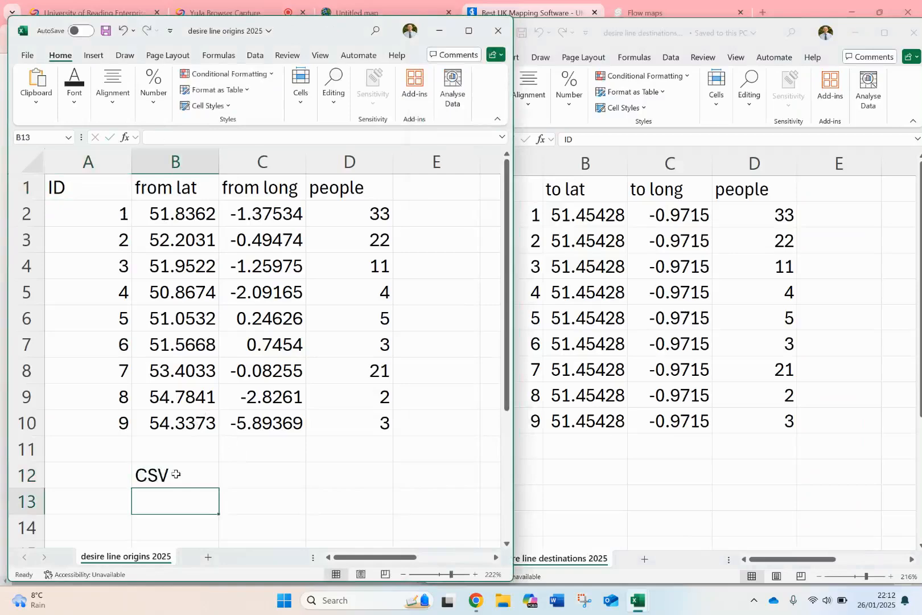
pyautogui.click(176, 473)
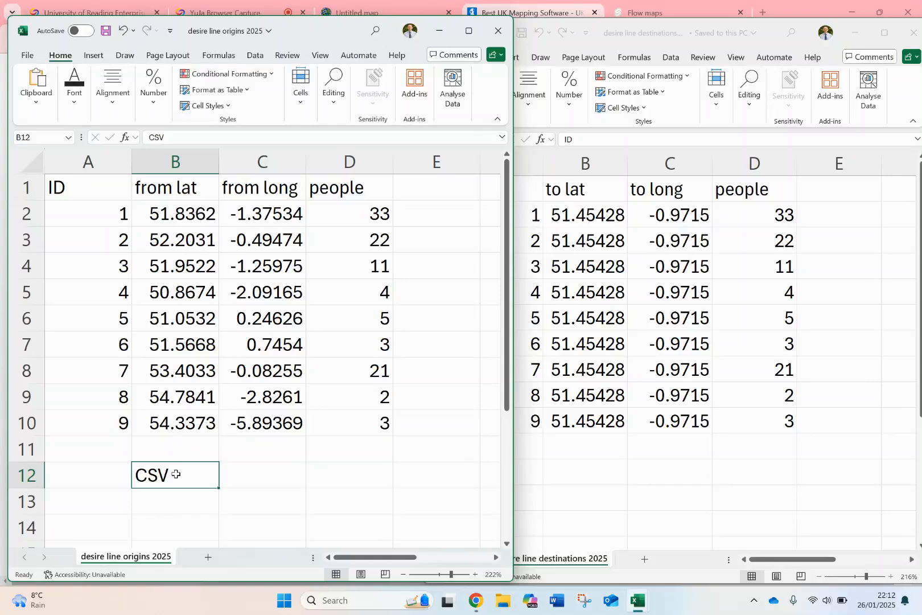
pyautogui.press('BackSpace')
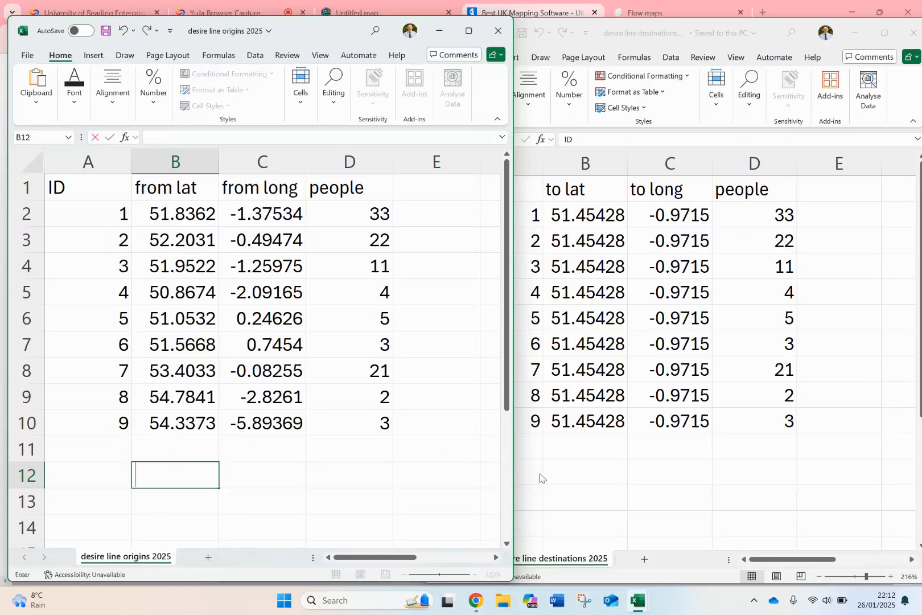
# Enter the note CSV in cell B12 of the destinations sheet and delete it again.
pyautogui.click(576, 473)
pyautogui.write('CSV')
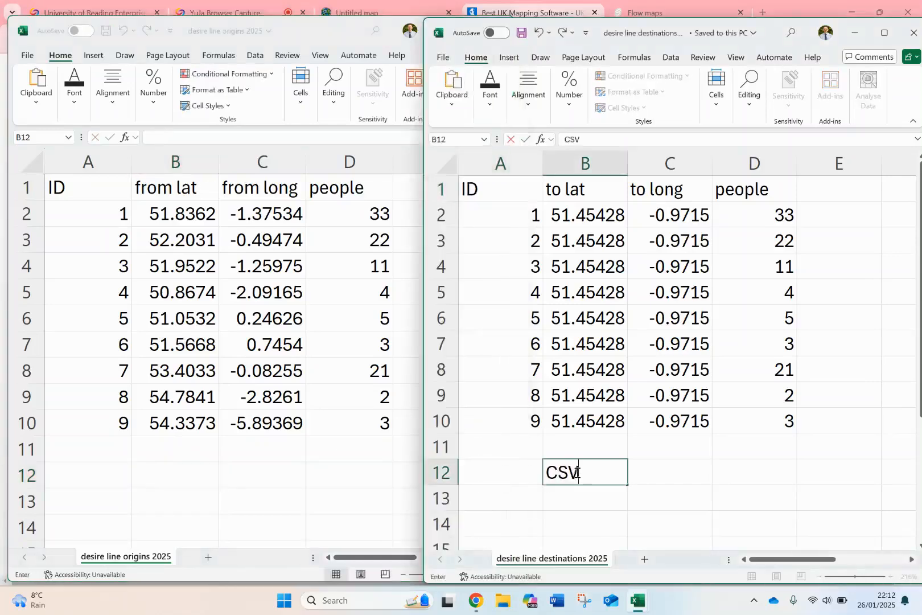
pyautogui.press('BackSpace')
pyautogui.press('BackSpace')
pyautogui.press('BackSpace')
pyautogui.press('Return')
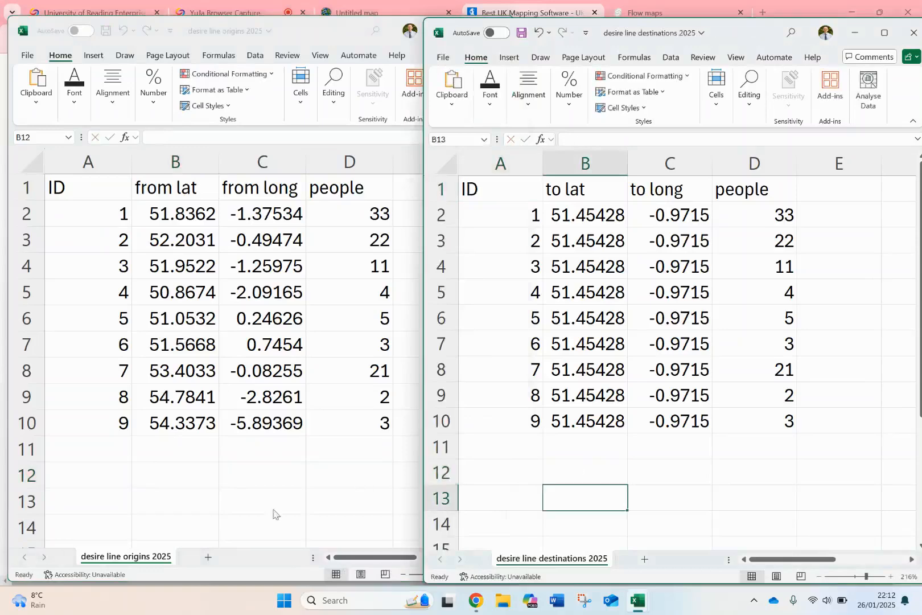
# Examine the ID, from lat, from long and people columns in the desire line origins sheet.
pyautogui.click(184, 510)
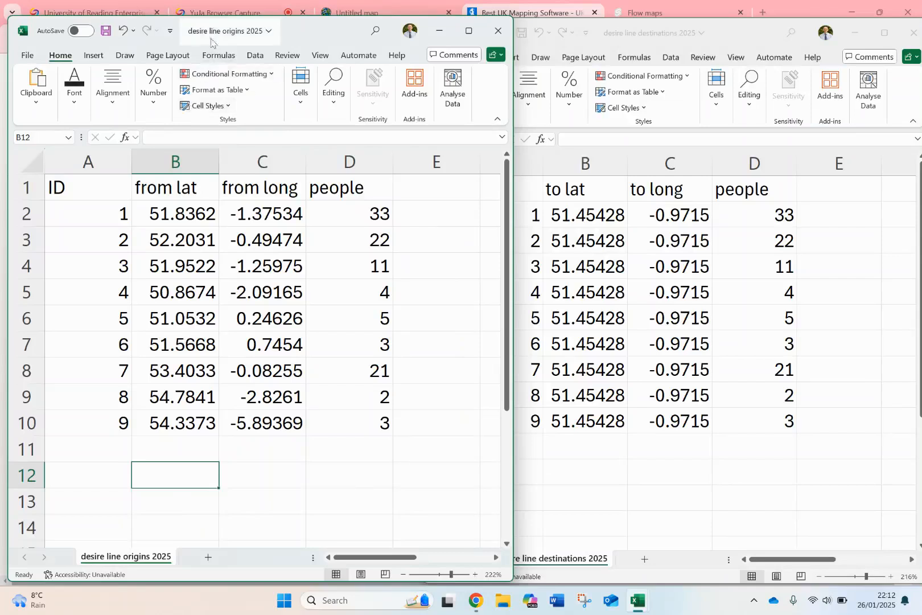
pyautogui.click(176, 214)
pyautogui.click(115, 210)
pyautogui.moveTo(108, 273); pyautogui.dragTo(107, 417)
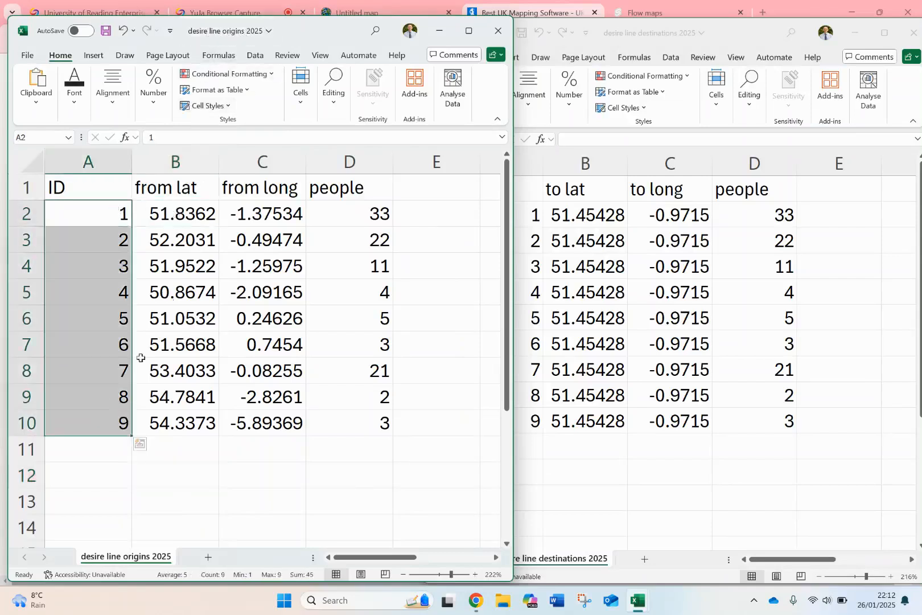
pyautogui.moveTo(176, 216); pyautogui.dragTo(249, 417)
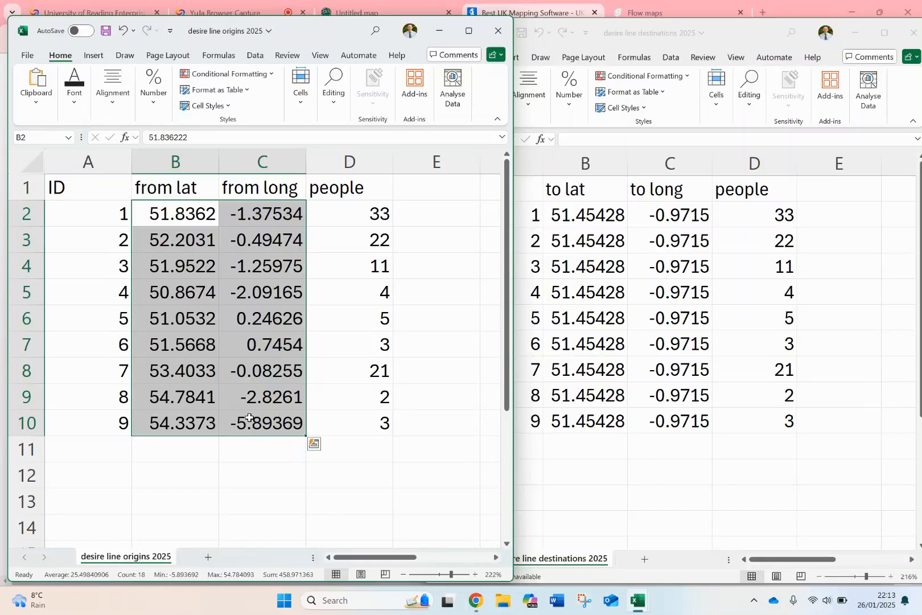
pyautogui.moveTo(112, 216); pyautogui.dragTo(125, 414)
pyautogui.moveTo(205, 218); pyautogui.dragTo(262, 213)
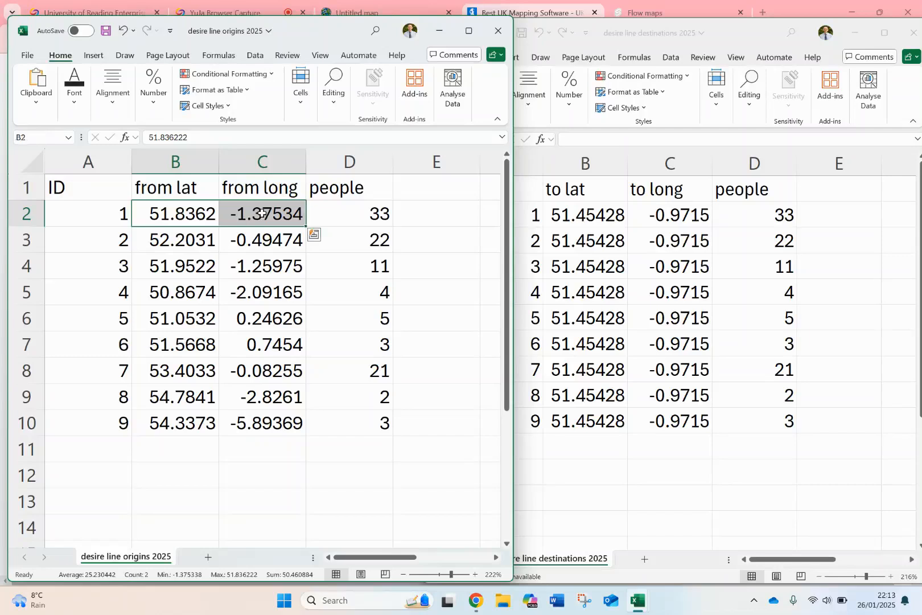
pyautogui.click(404, 215)
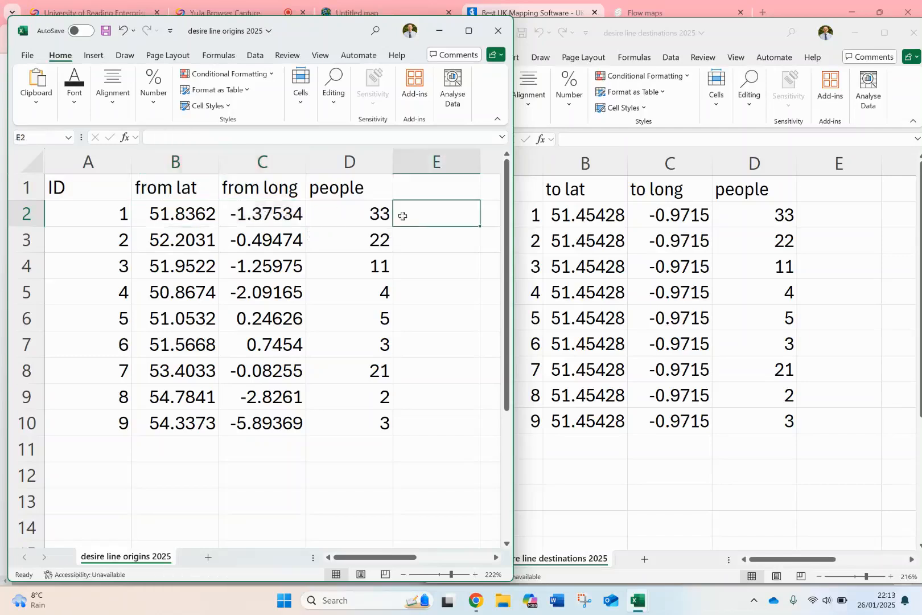
pyautogui.moveTo(376, 217); pyautogui.dragTo(361, 415)
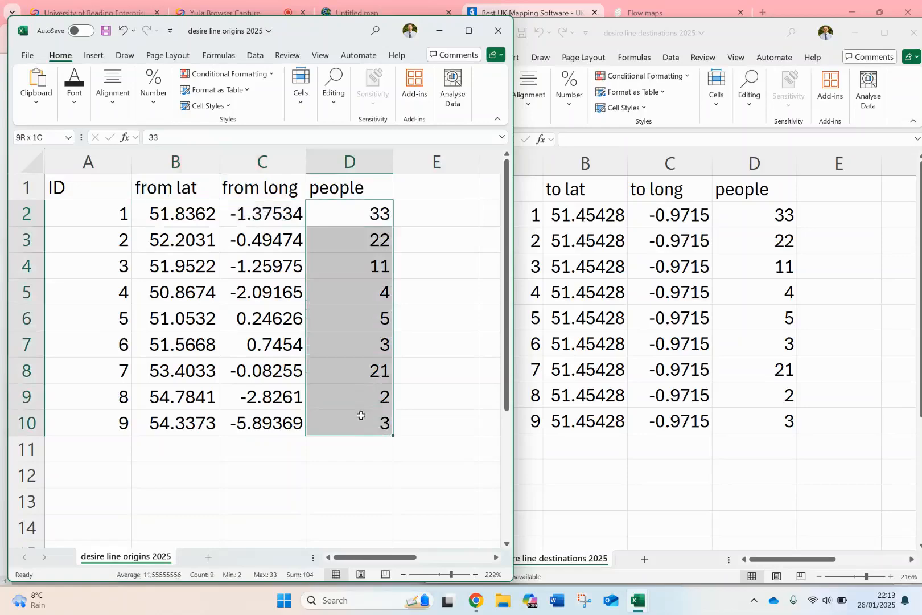
pyautogui.click(345, 475)
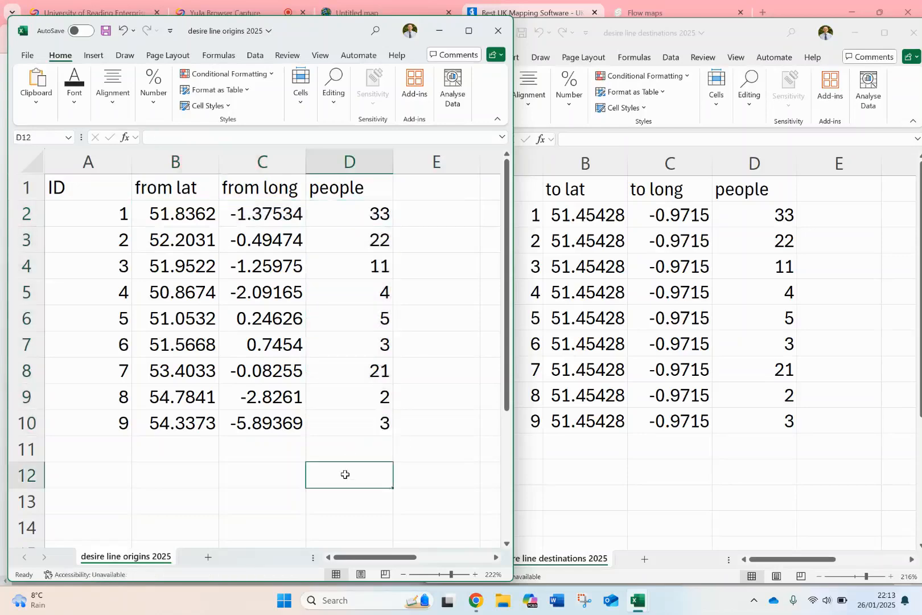
# Examine the destinations sheet's ID, to lat, to long and people columns, comparing the people values with the origins sheet.
pyautogui.click(673, 335)
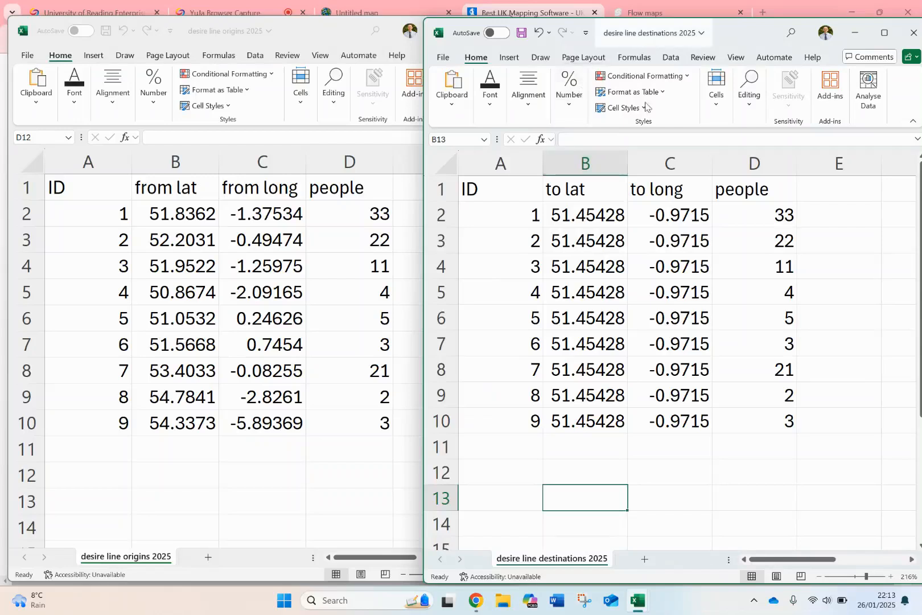
pyautogui.click(619, 231)
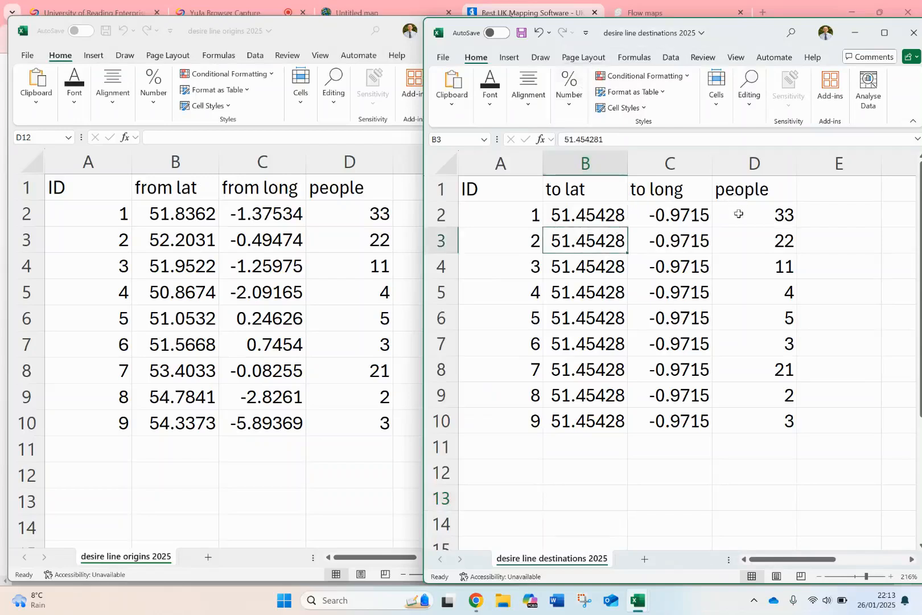
pyautogui.moveTo(738, 213); pyautogui.dragTo(757, 417)
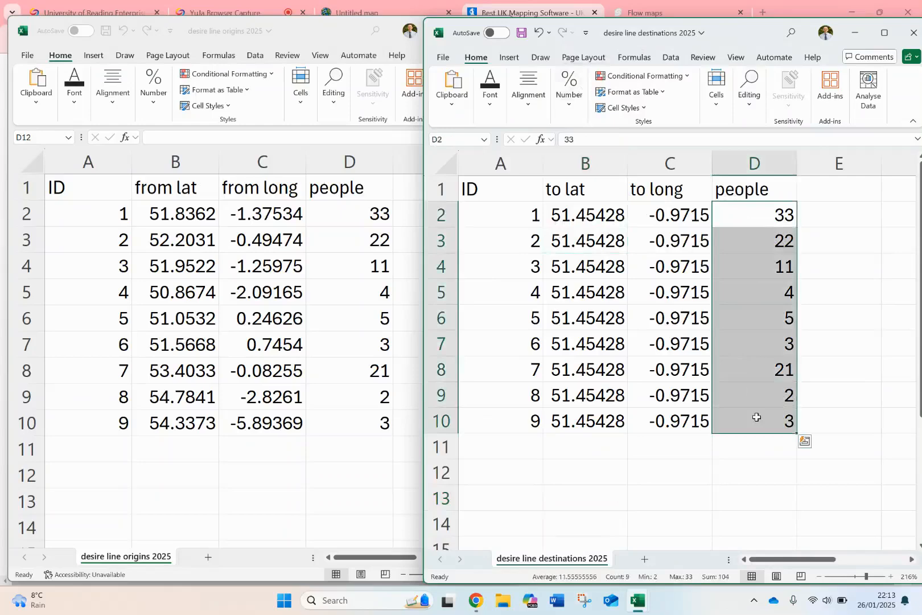
pyautogui.click(358, 259)
pyautogui.moveTo(345, 218); pyautogui.dragTo(374, 438)
pyautogui.click(531, 228)
pyautogui.moveTo(526, 216); pyautogui.dragTo(528, 428)
pyautogui.click(582, 475)
pyautogui.moveTo(592, 215); pyautogui.dragTo(677, 417)
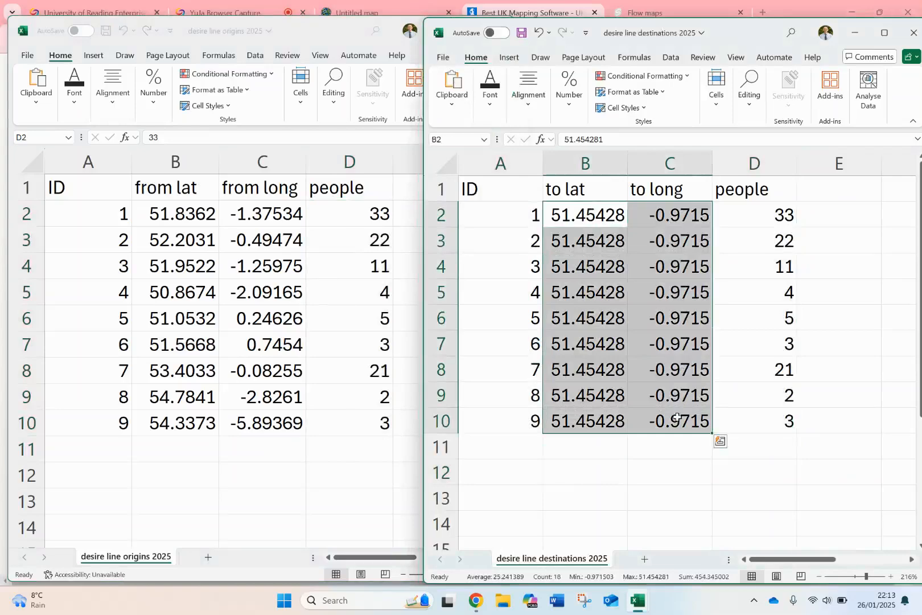
pyautogui.click(643, 464)
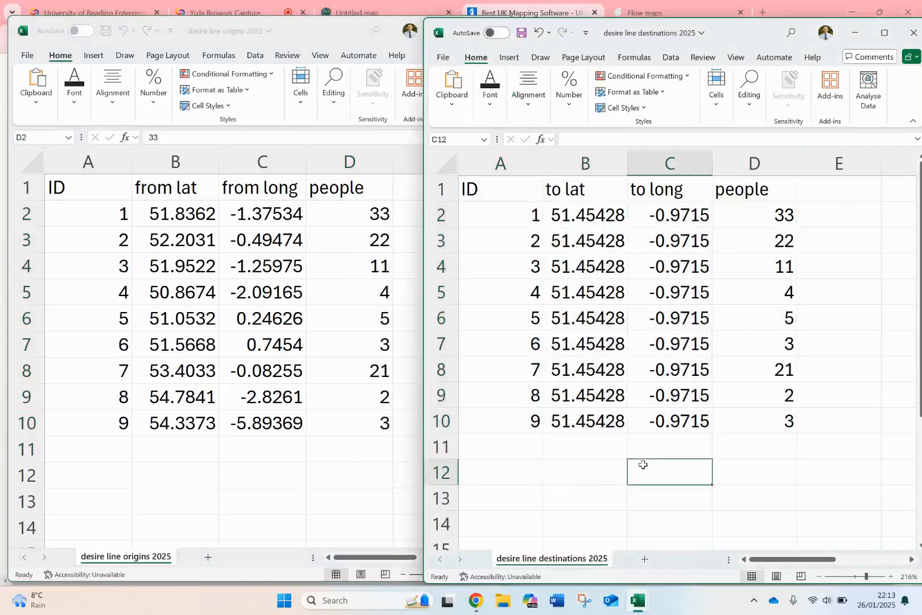
# Minimise both workbooks and switch to the untitled map in ArcGIS Map Viewer with its layer list showing.
pyautogui.click(855, 32)
pyautogui.click(440, 30)
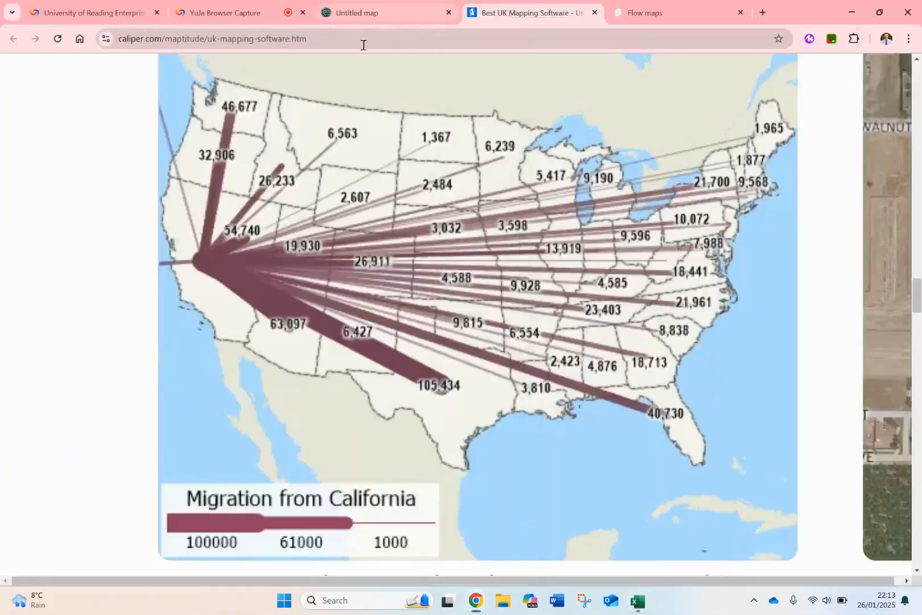
pyautogui.click(367, 13)
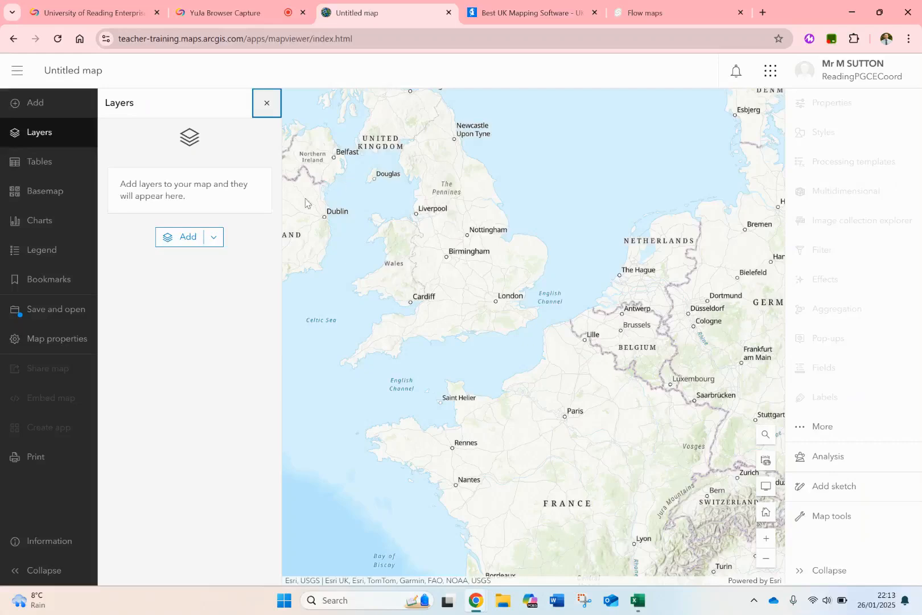
pyautogui.click(267, 103)
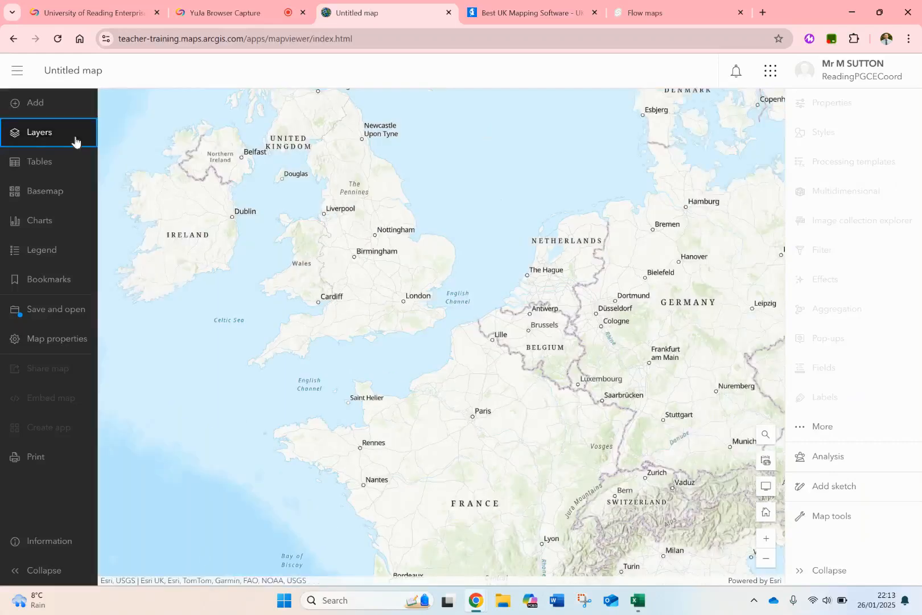
pyautogui.click(34, 135)
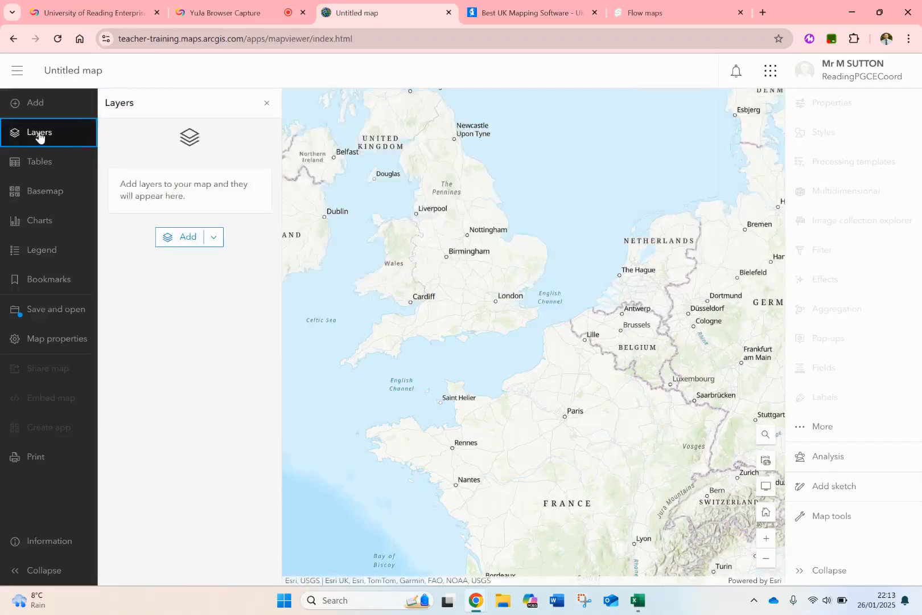
# Add desire line destinations 2025.csv from file as a hosted feature layer and continue to its location settings.
pyautogui.click(212, 238)
pyautogui.click(172, 300)
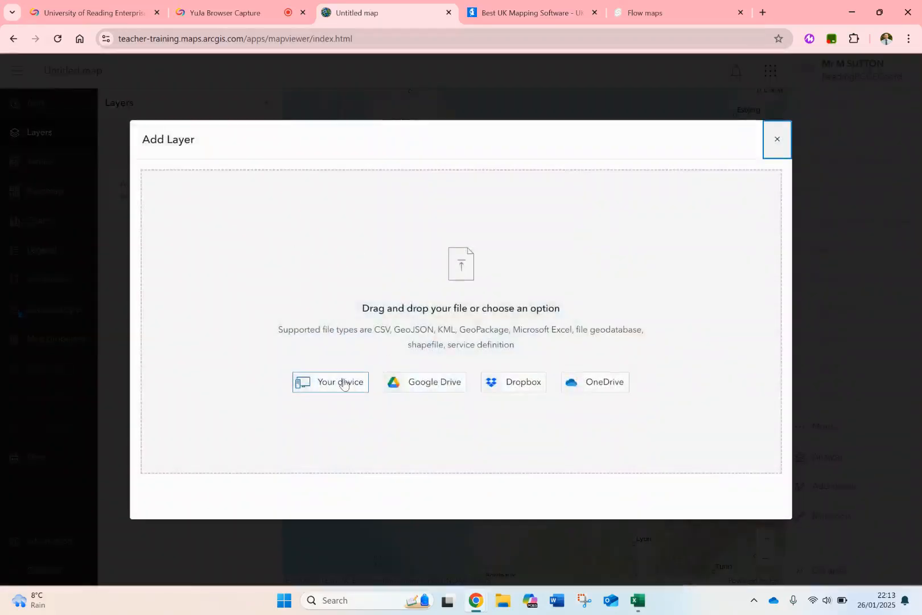
pyautogui.click(345, 382)
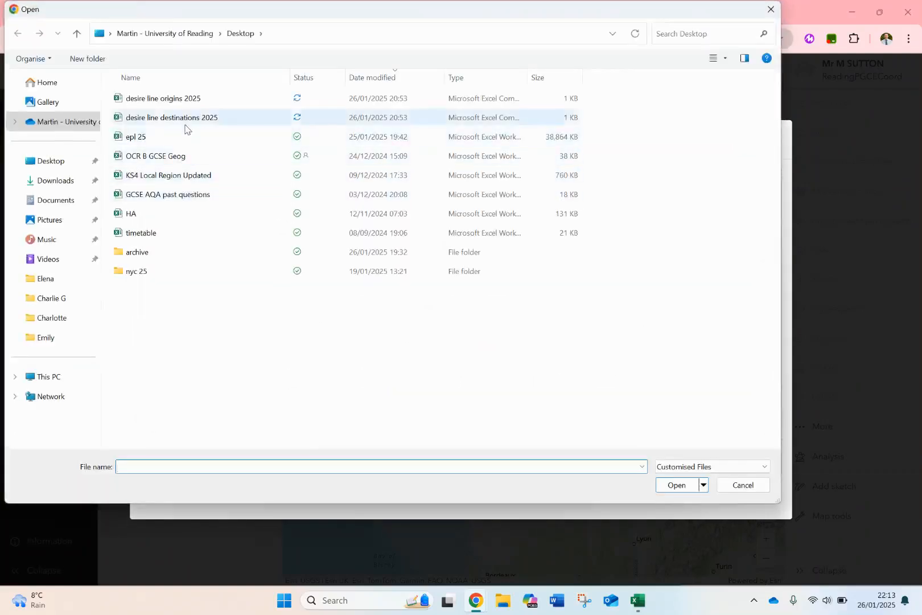
pyautogui.click(185, 121)
pyautogui.doubleClick(185, 122)
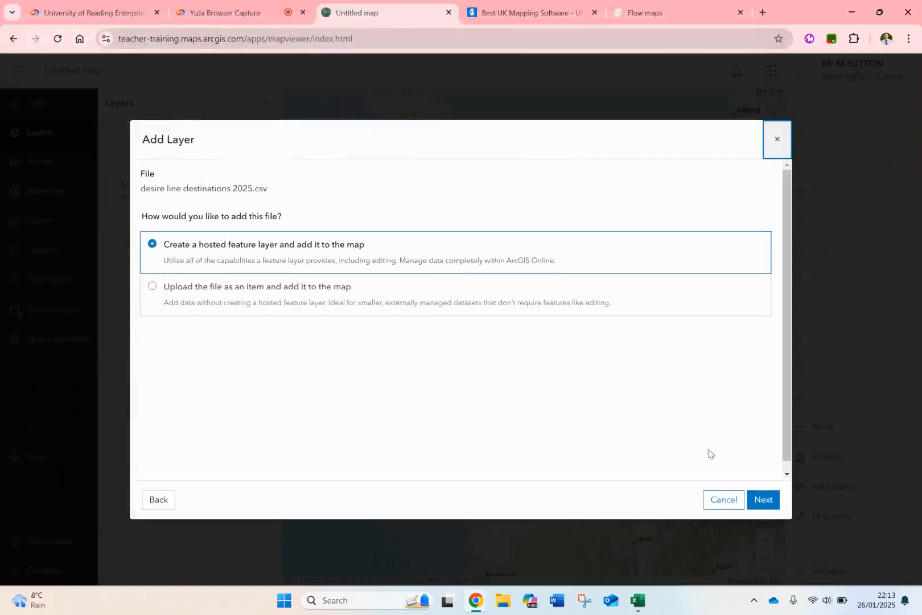
pyautogui.click(756, 500)
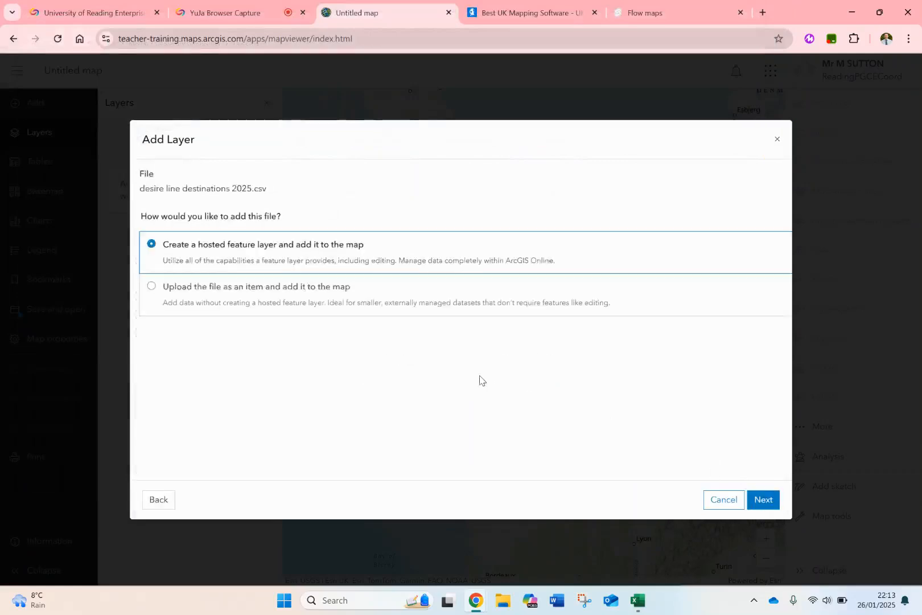
pyautogui.click(762, 500)
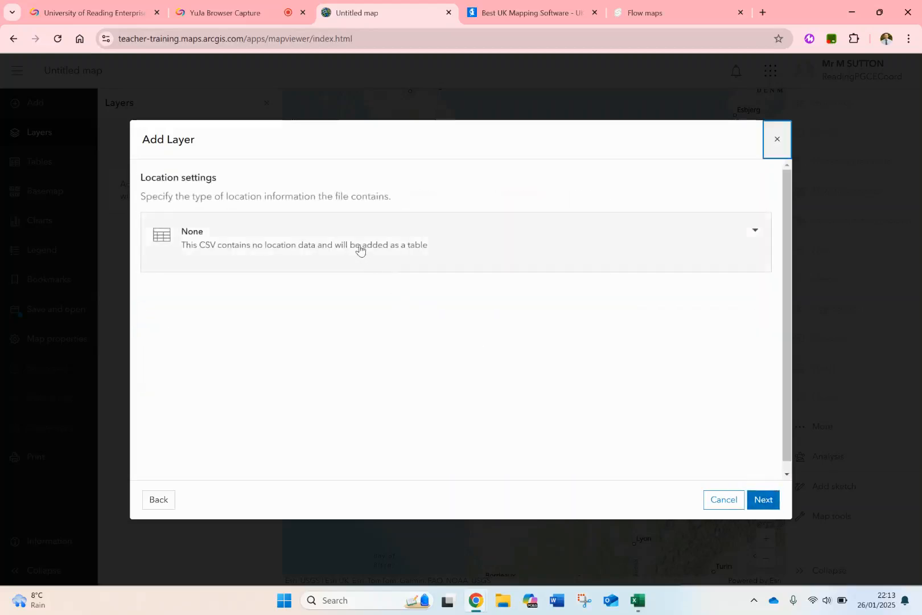
# Set the location information type of the destinations file to Latitude and longitude.
pyautogui.click(277, 238)
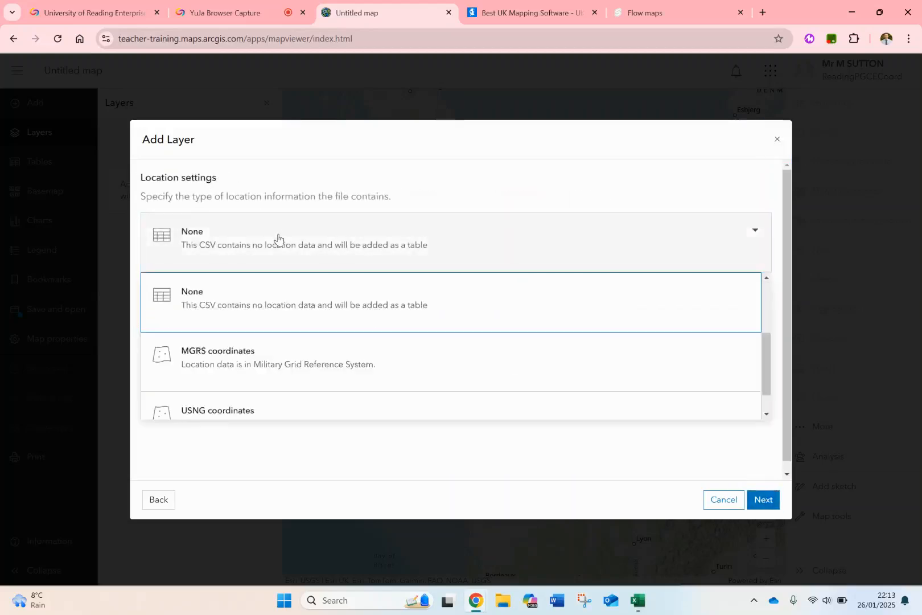
pyautogui.scroll(2, 292, 326)
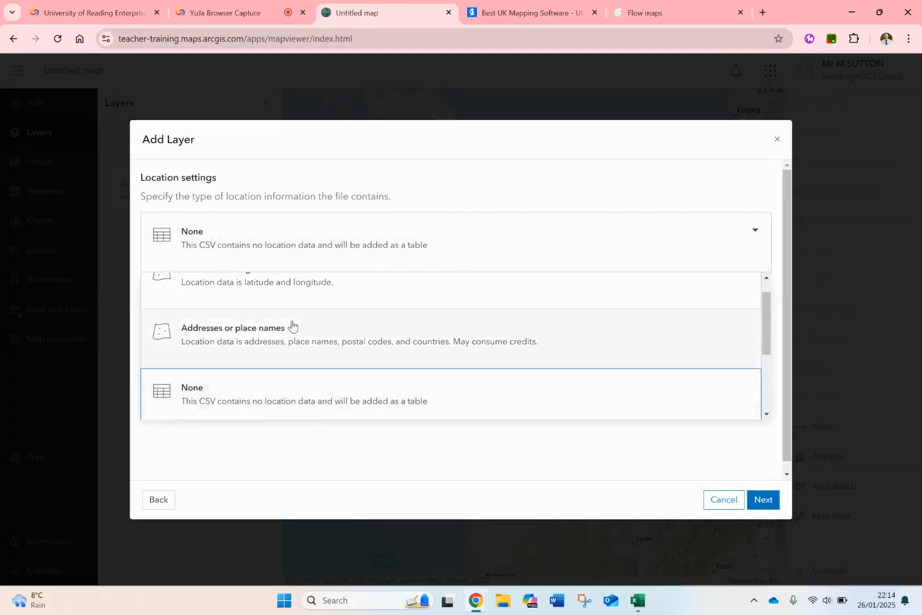
pyautogui.click(264, 306)
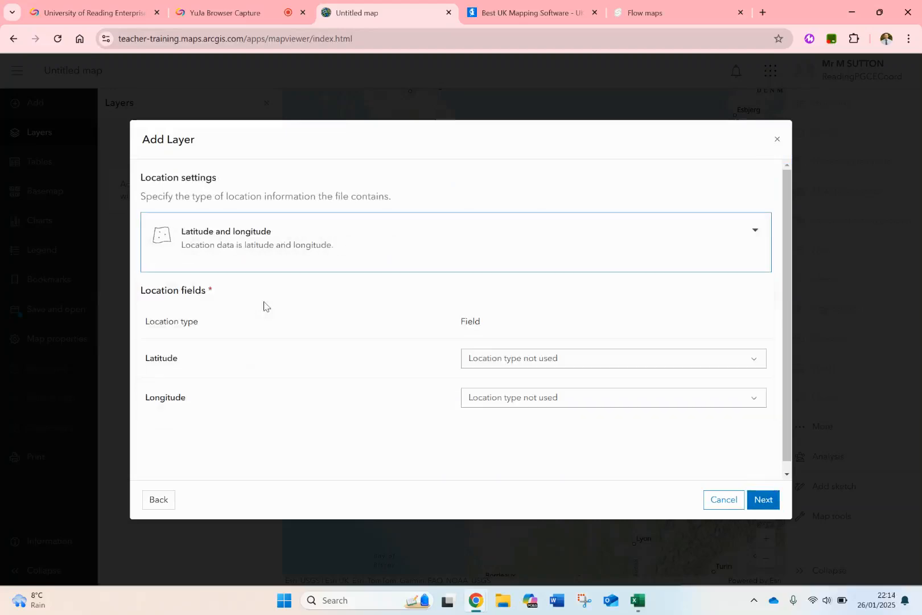
# Assign to lat as latitude and to long as longitude, and create the desire line destinations 2025 layer on the map.
pyautogui.click(501, 363)
pyautogui.click(502, 421)
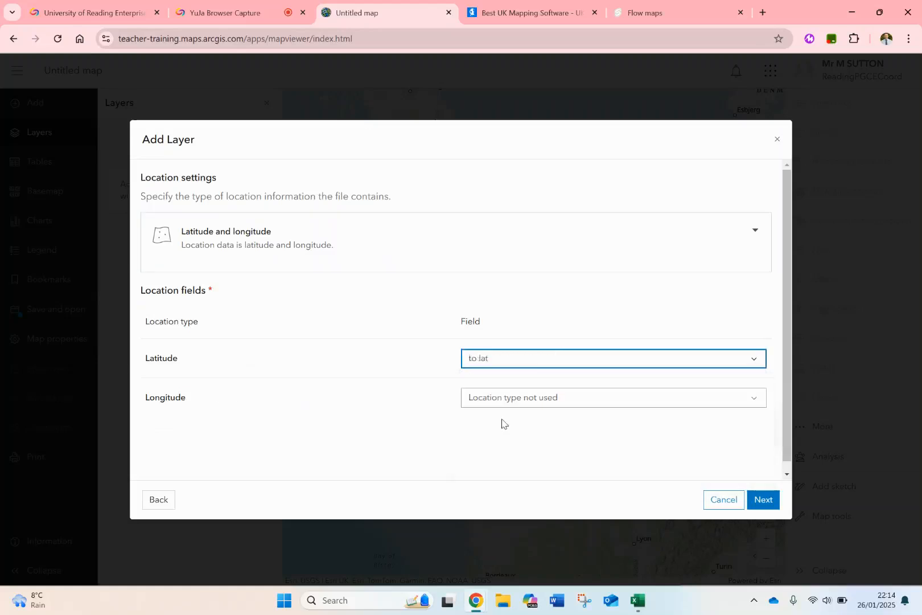
pyautogui.click(502, 396)
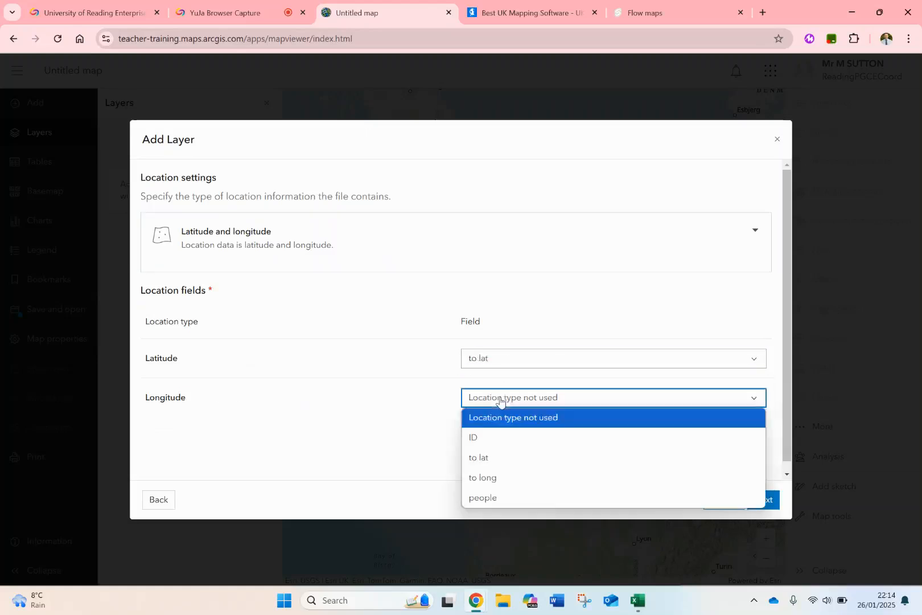
pyautogui.click(500, 480)
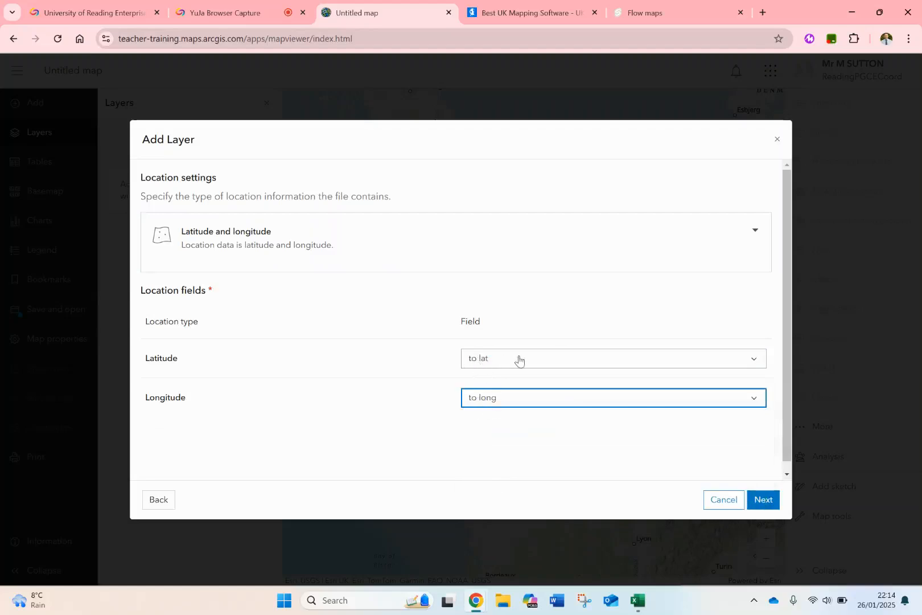
pyautogui.click(764, 500)
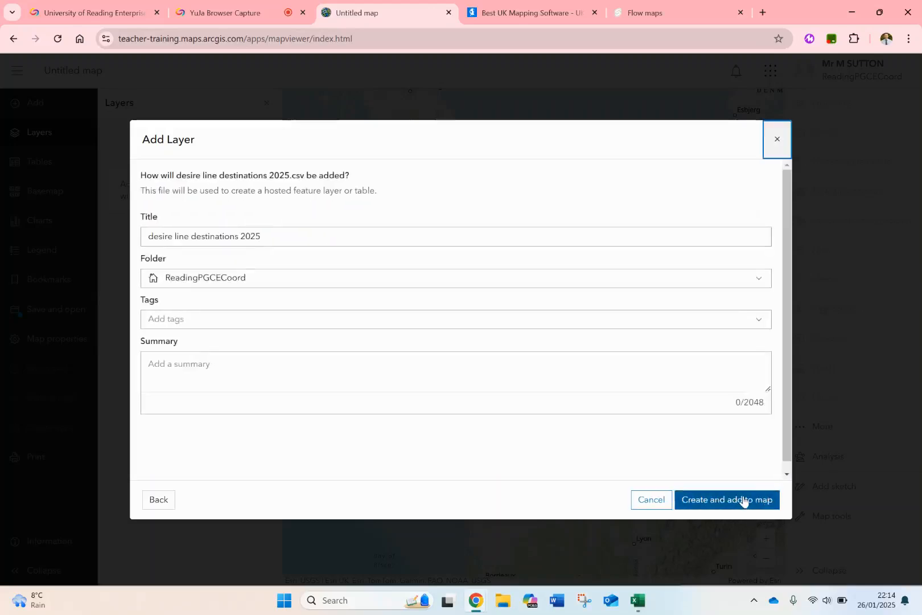
pyautogui.click(743, 501)
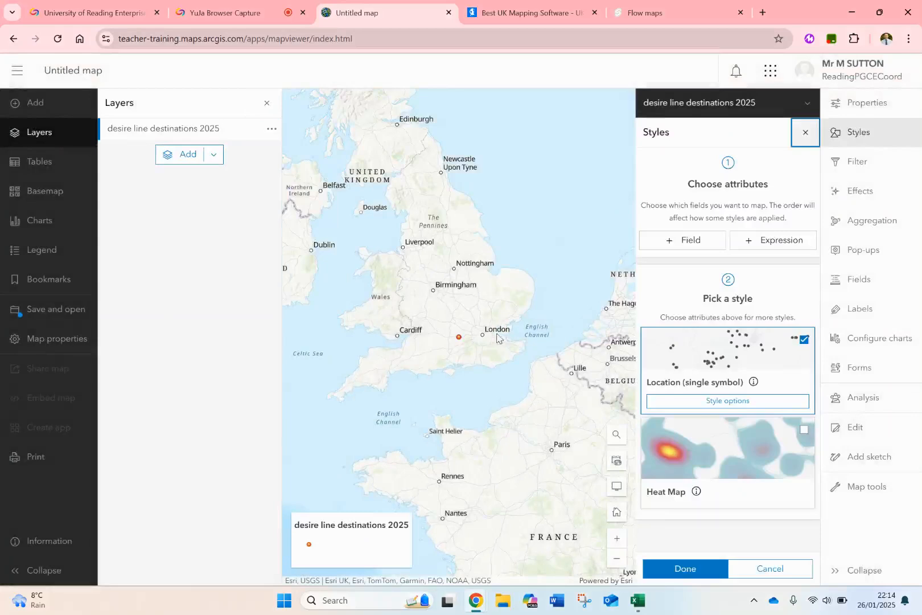
pyautogui.click(805, 132)
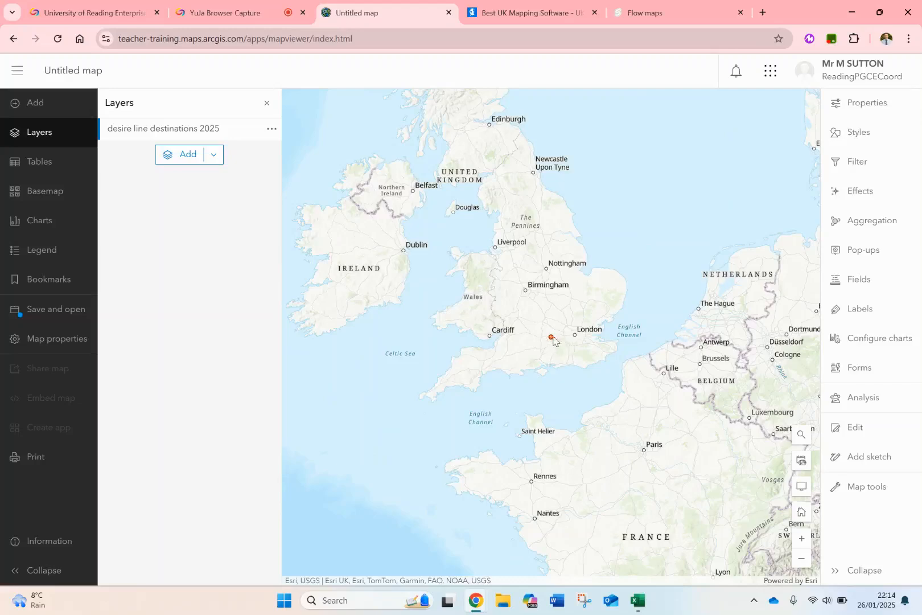
# Add desire line origins 2025.csv from the device as a hosted feature layer and continue to its location settings.
pyautogui.click(213, 154)
pyautogui.click(174, 222)
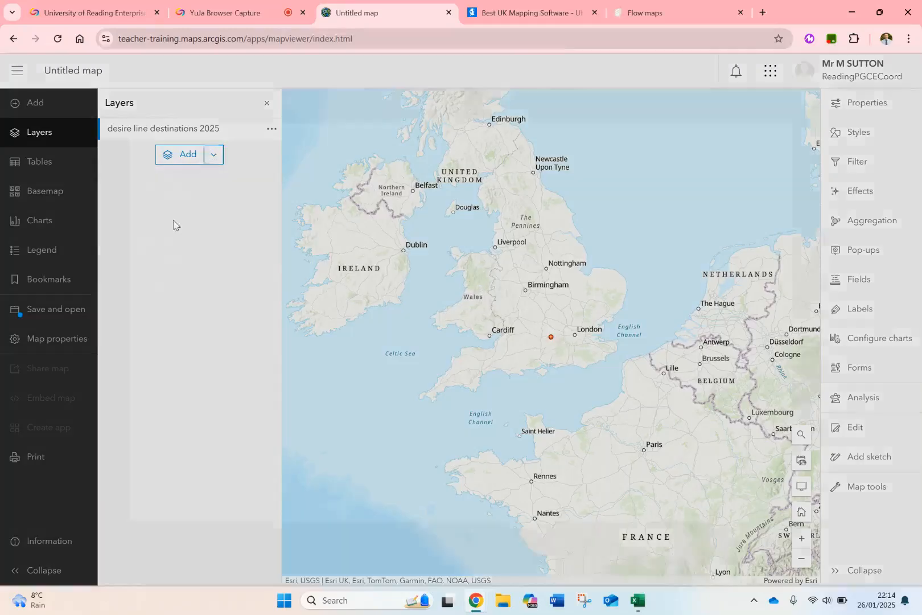
pyautogui.click(340, 384)
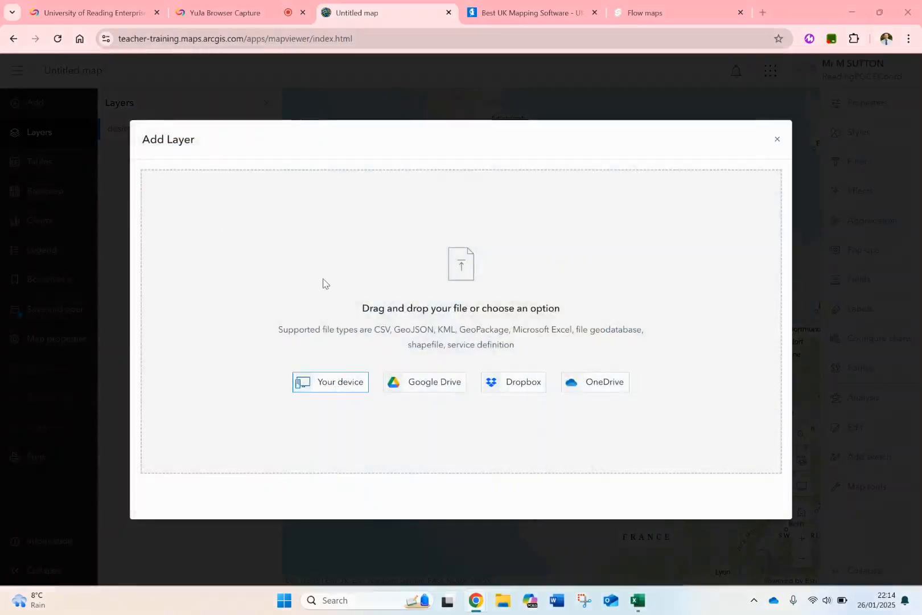
pyautogui.doubleClick(171, 99)
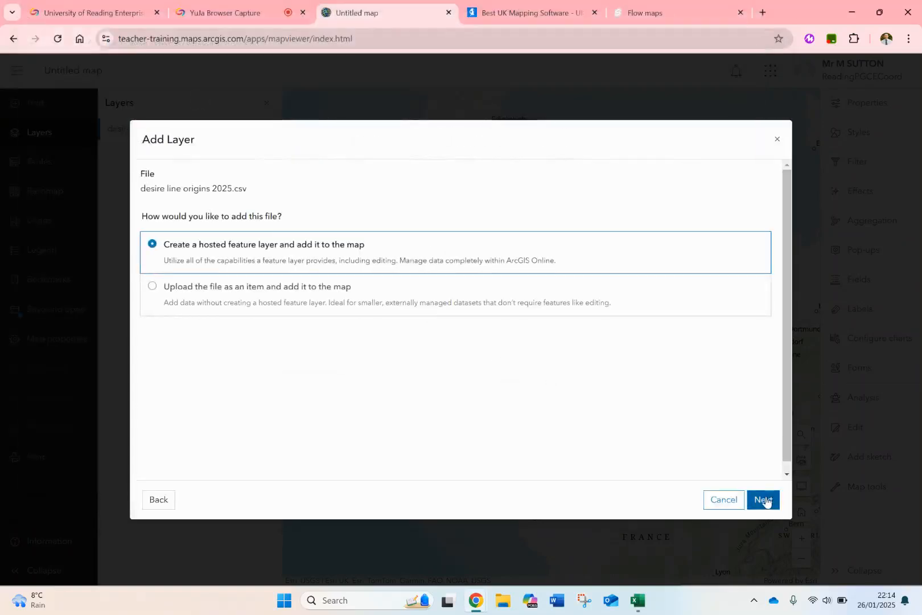
pyautogui.click(763, 499)
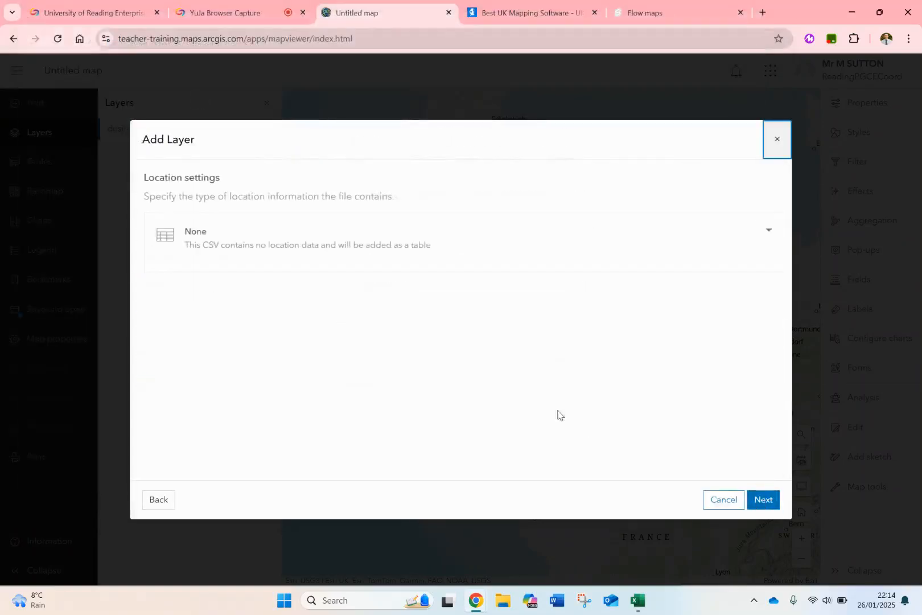
# Locate the origins by latitude and longitude using the from lat and from long fields, and create the layer on the map.
pyautogui.click(429, 251)
pyautogui.scroll(2, 409, 340)
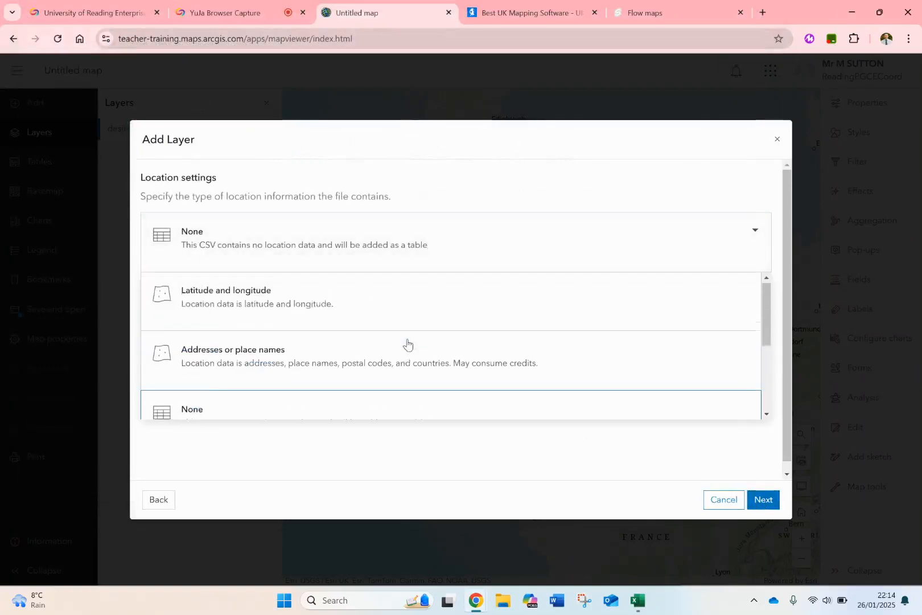
pyautogui.click(350, 312)
pyautogui.click(475, 356)
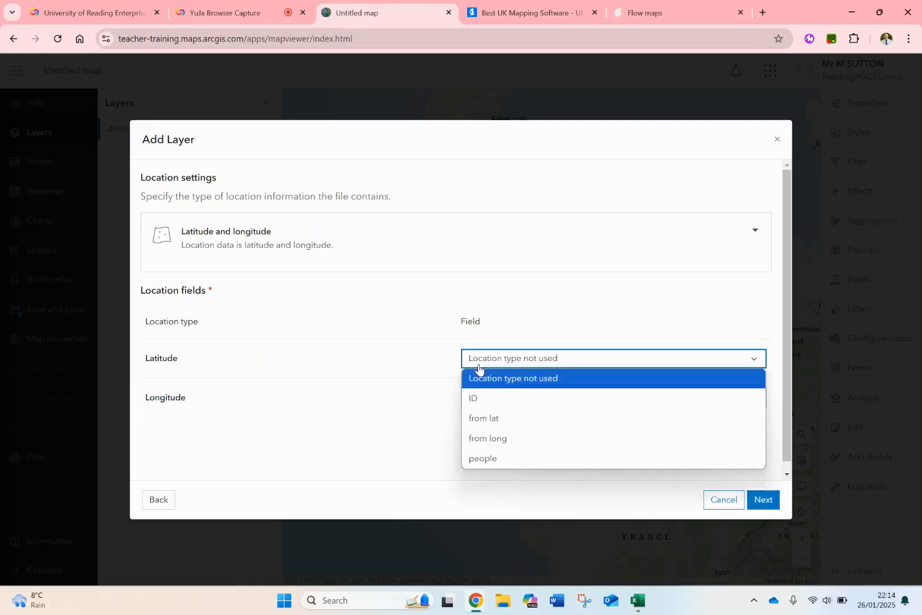
pyautogui.click(494, 422)
pyautogui.click(496, 397)
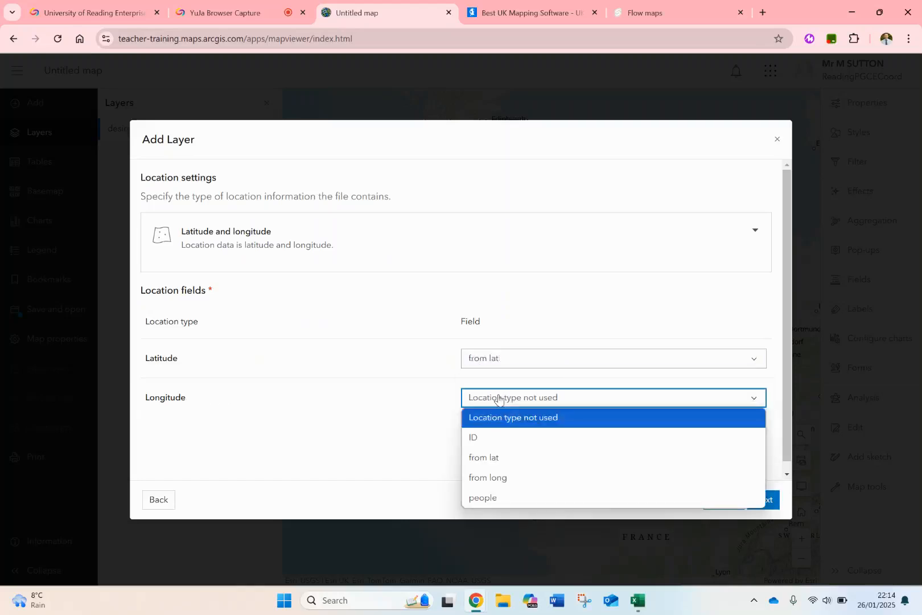
pyautogui.click(493, 478)
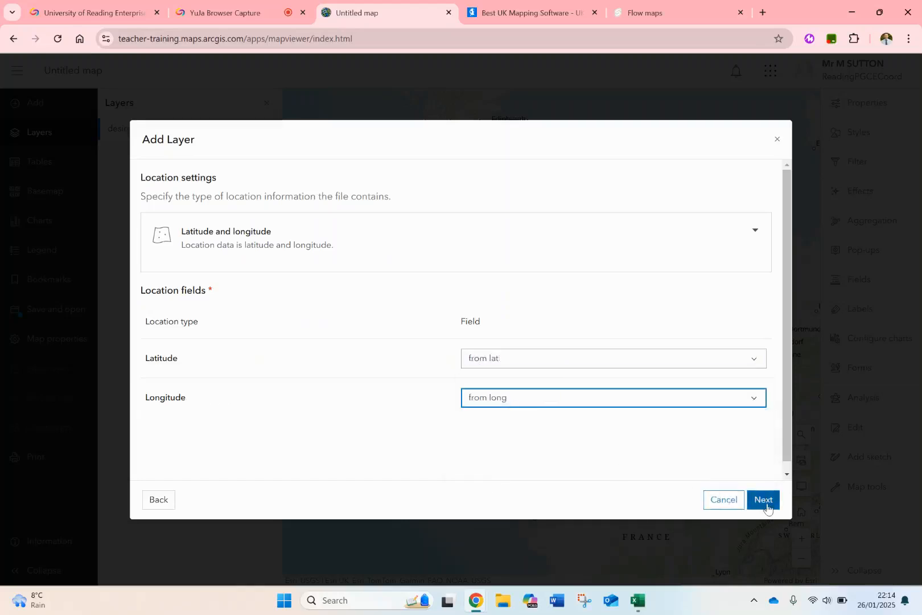
pyautogui.click(765, 504)
pyautogui.click(740, 501)
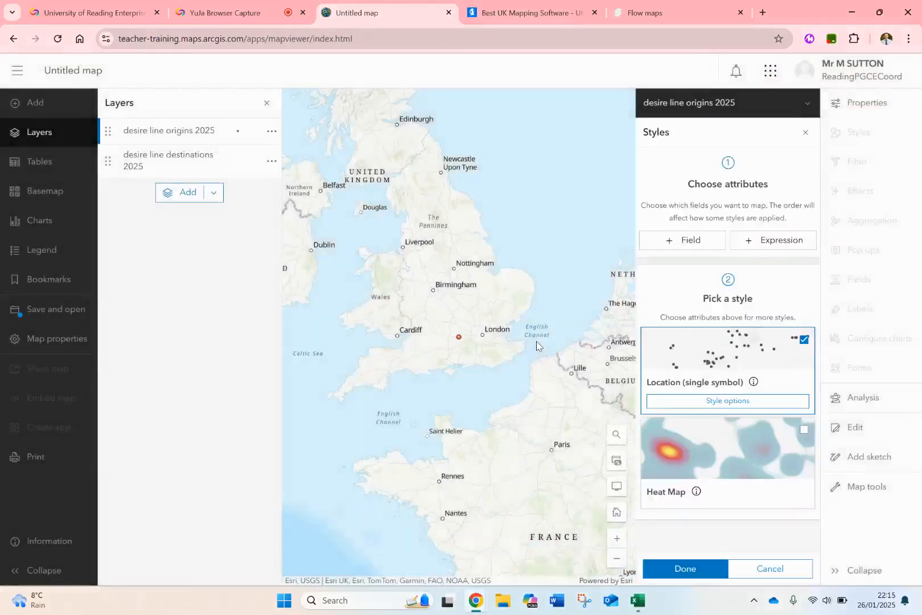
pyautogui.click(805, 132)
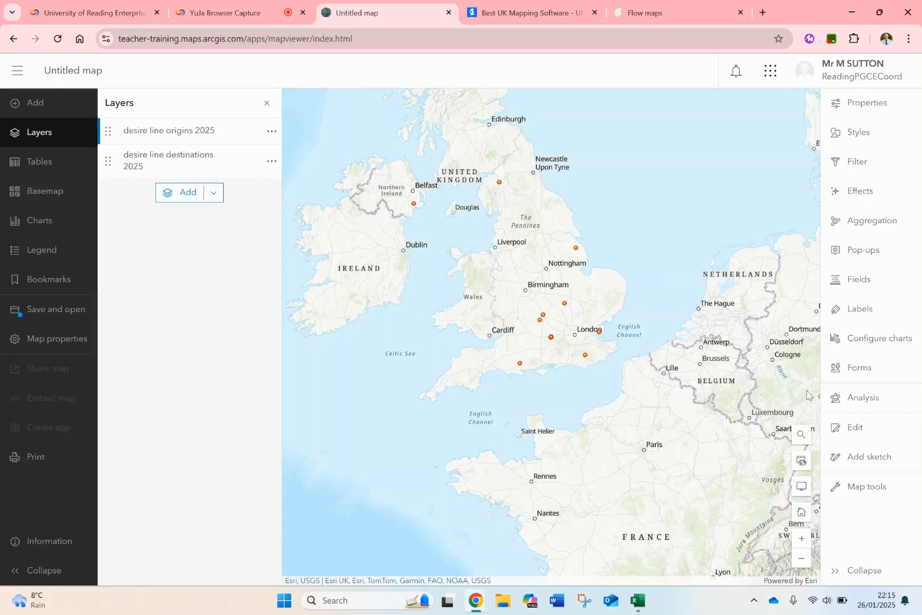
# Remove both earlier Calculate Travel Cost runs from the analysis history.
pyautogui.click(866, 399)
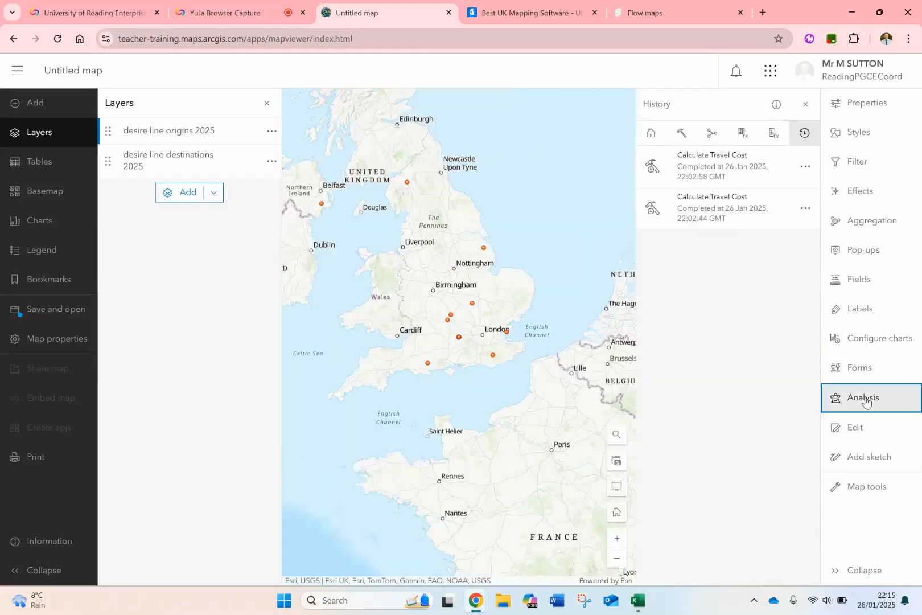
pyautogui.click(801, 175)
pyautogui.click(763, 243)
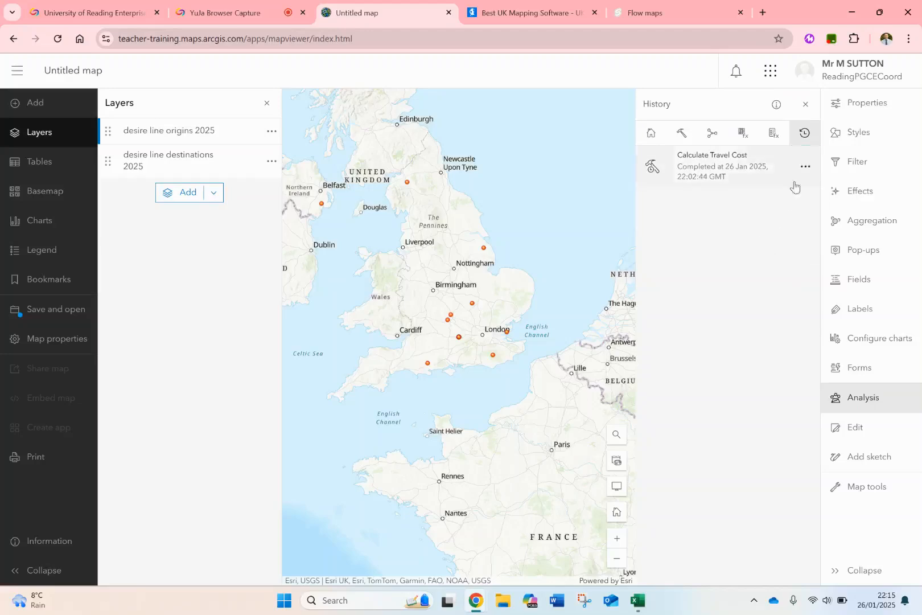
pyautogui.click(805, 175)
pyautogui.click(752, 239)
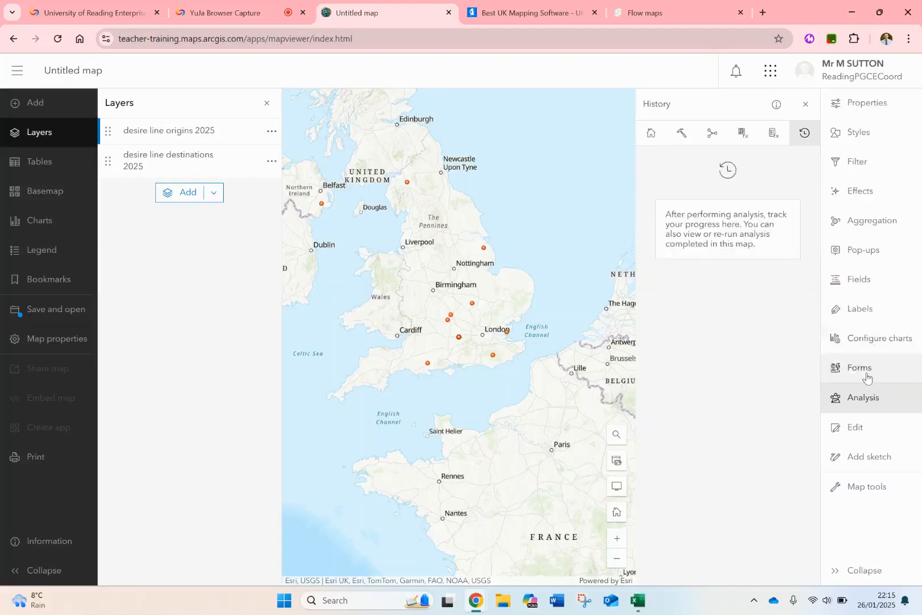
# Leave the prefilled Calculate Travel Cost form and return to the full list of analysis tools.
pyautogui.click(863, 398)
pyautogui.click(863, 397)
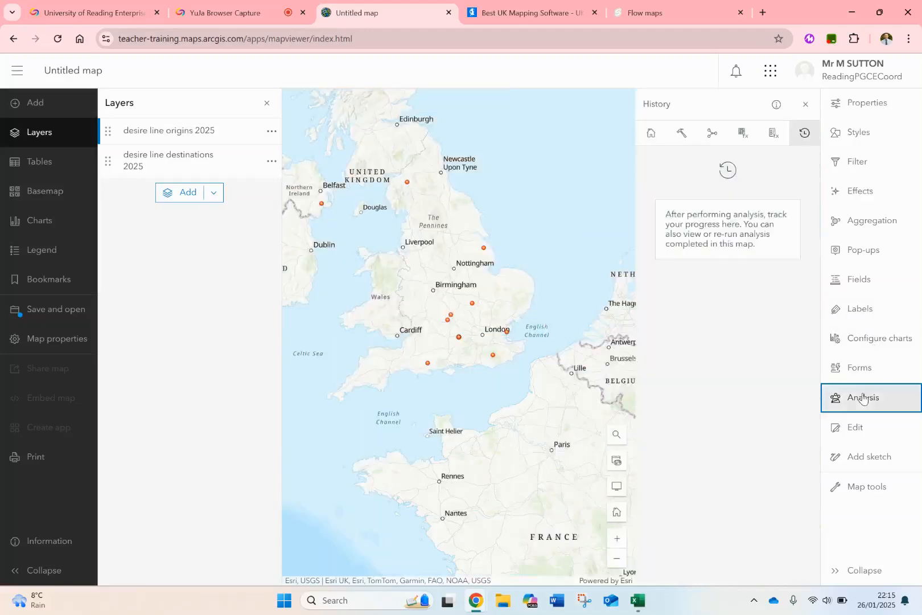
pyautogui.click(683, 138)
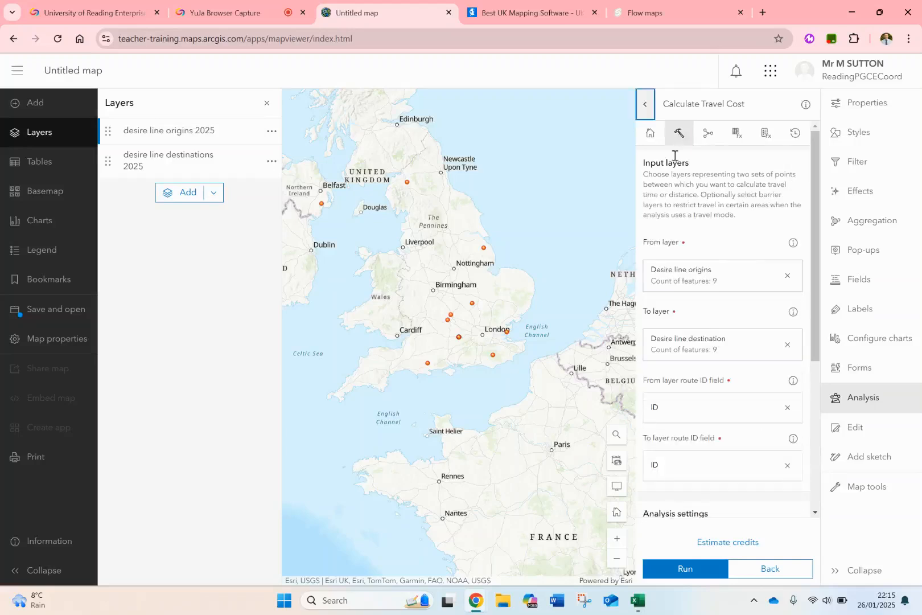
pyautogui.click(645, 104)
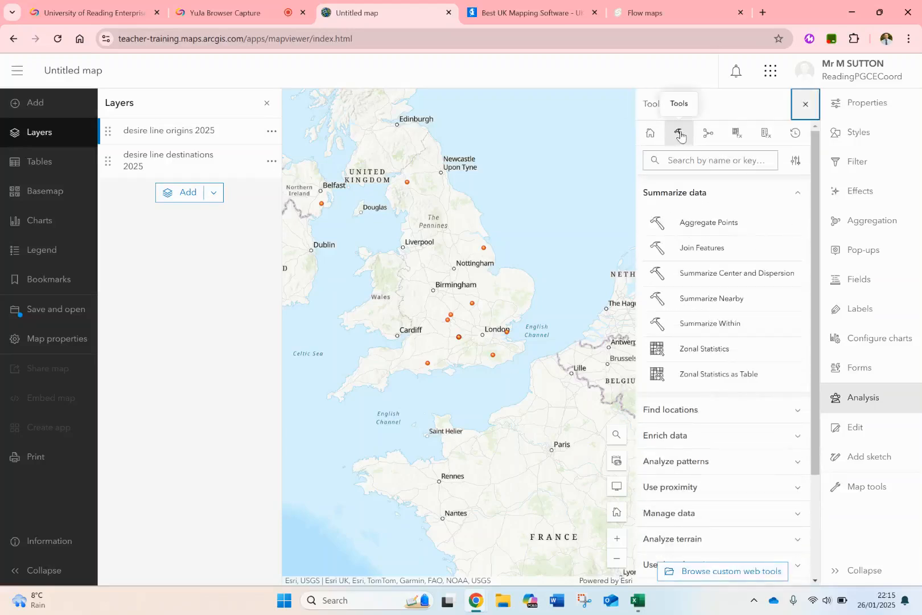
# Start a new Calculate Travel Cost analysis from the Use proximity tools.
pyautogui.scroll(-1, 711, 421)
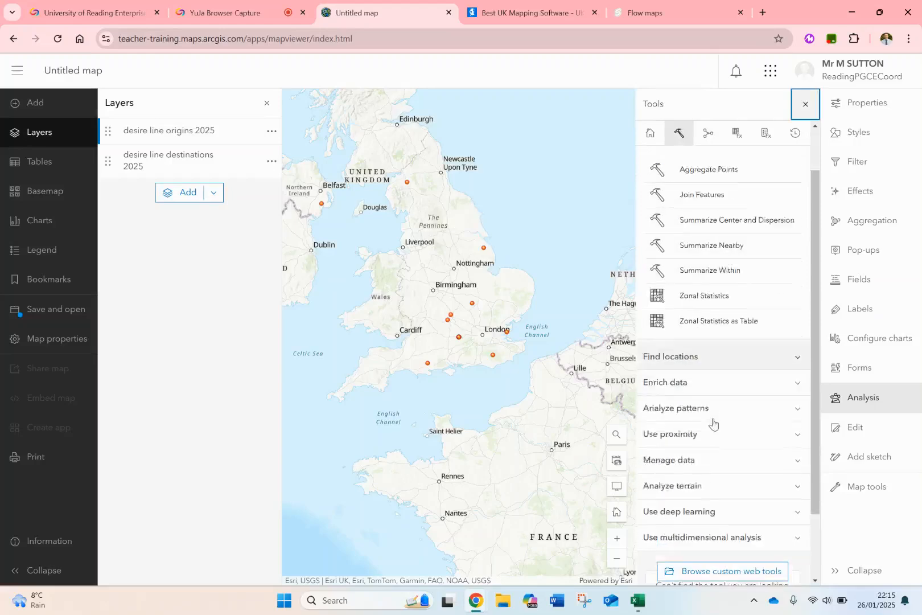
pyautogui.scroll(-1, 713, 423)
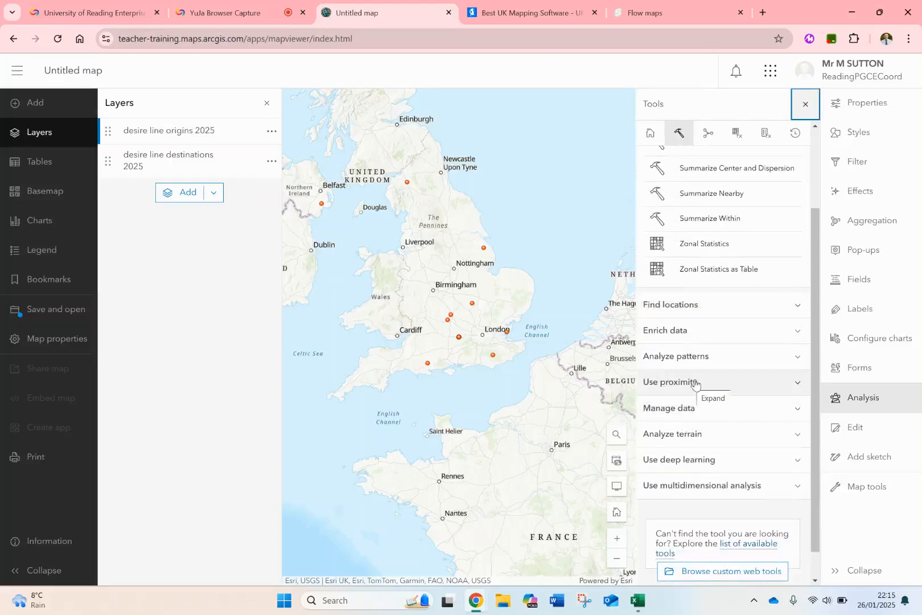
pyautogui.scroll(2, 720, 370)
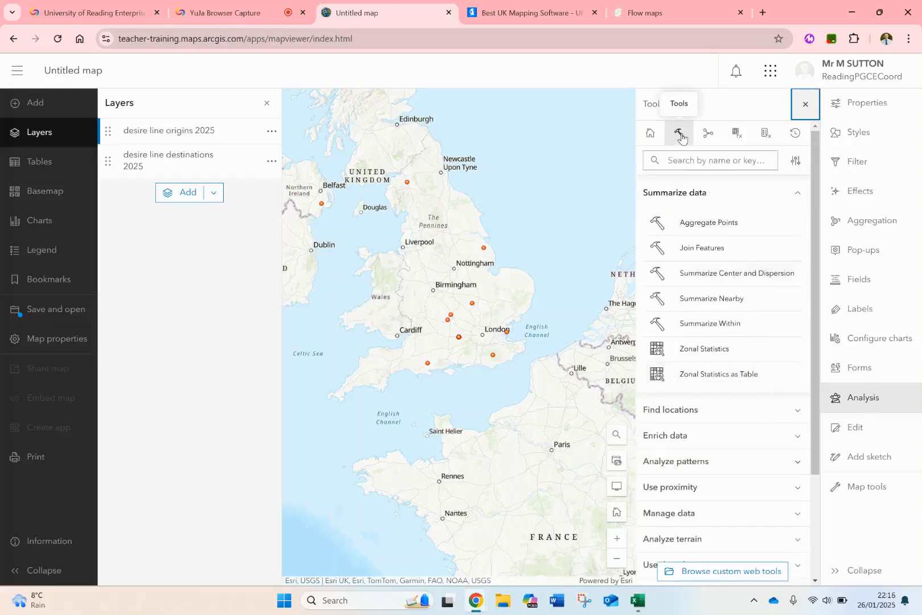
pyautogui.scroll(-3, 691, 353)
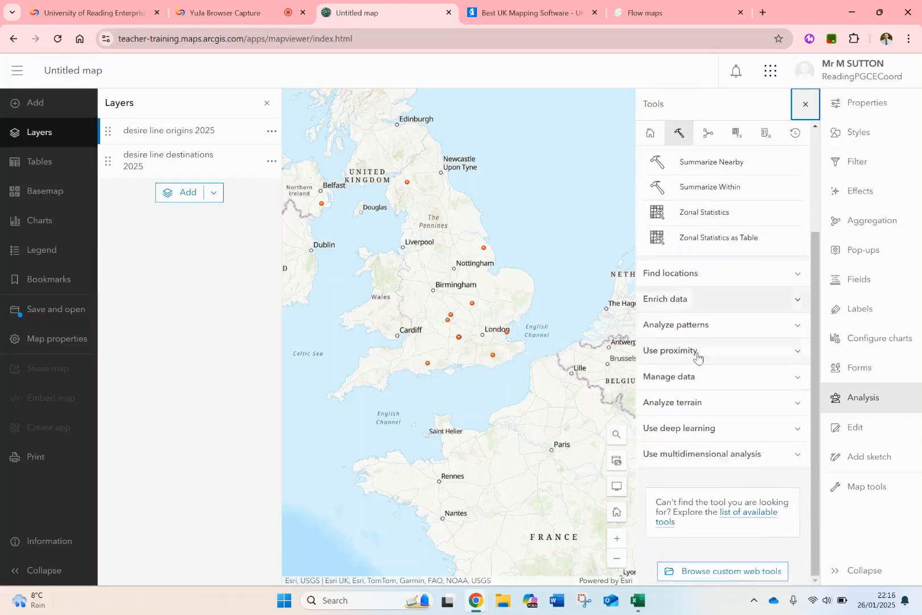
pyautogui.click(692, 350)
pyautogui.scroll(-4, 692, 357)
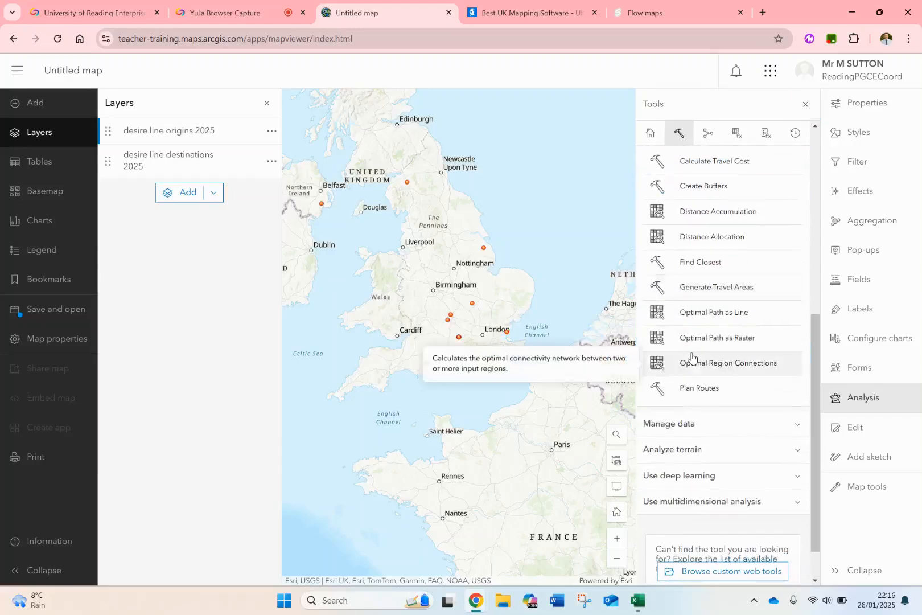
pyautogui.click(713, 165)
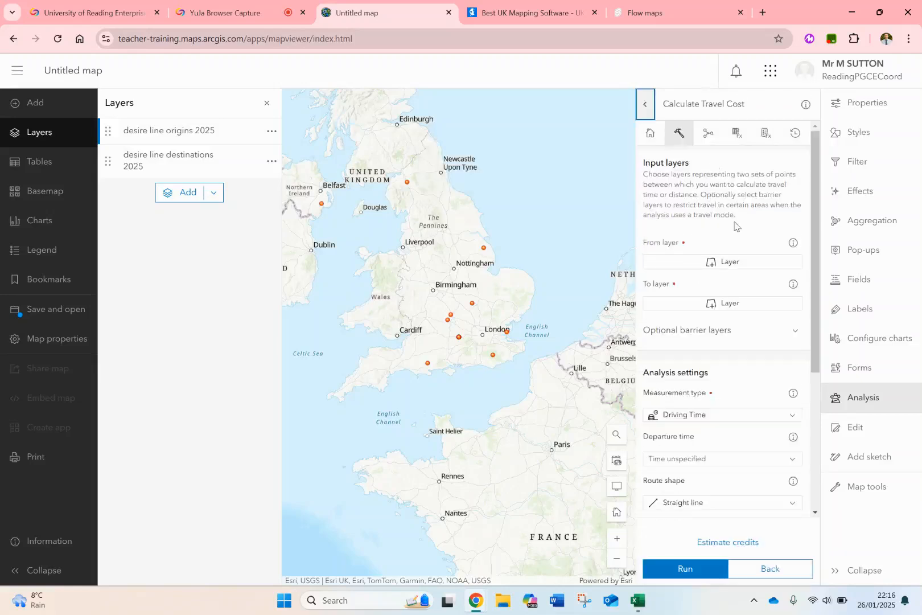
# Set desire line origins 2025 as the From layer and desire line destinations 2025 as the To layer.
pyautogui.click(725, 266)
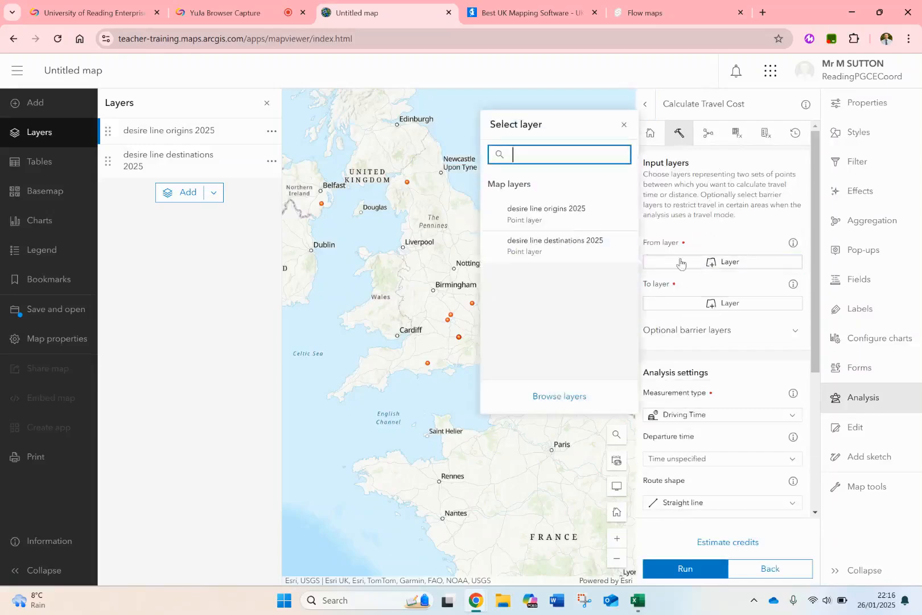
pyautogui.click(556, 222)
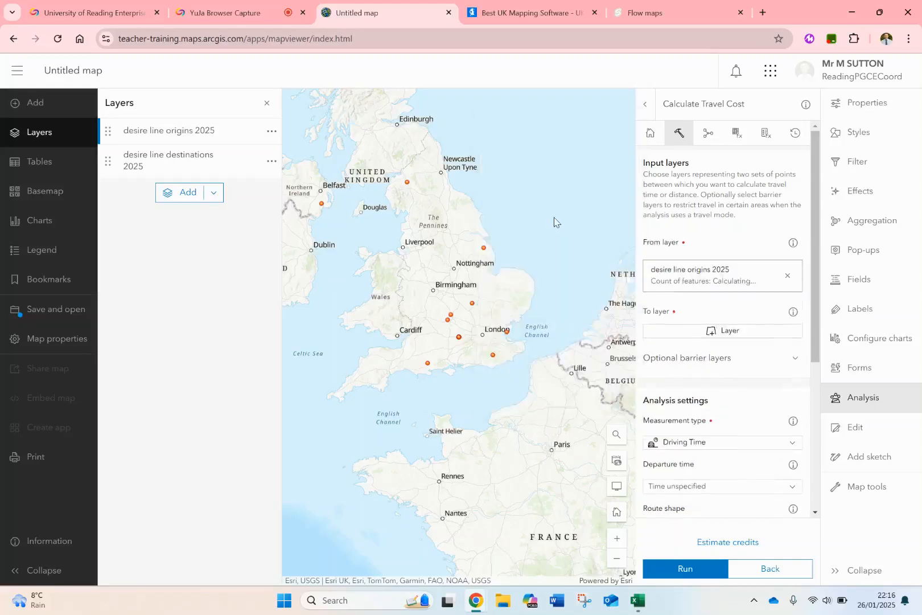
pyautogui.click(703, 332)
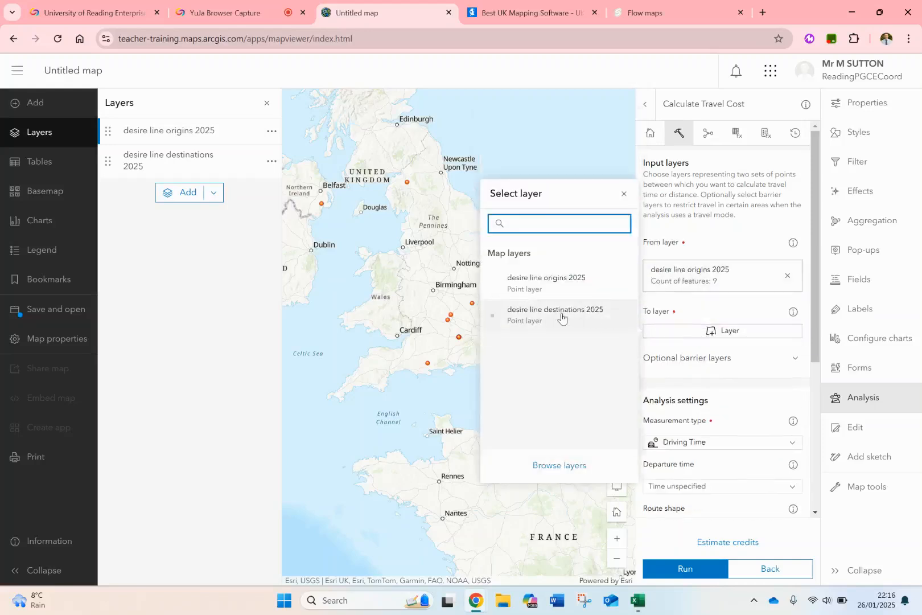
pyautogui.click(562, 315)
# Set the route ID field of both the From layer and the To layer to ID.
pyautogui.scroll(-2, 729, 329)
pyautogui.scroll(-1, 729, 329)
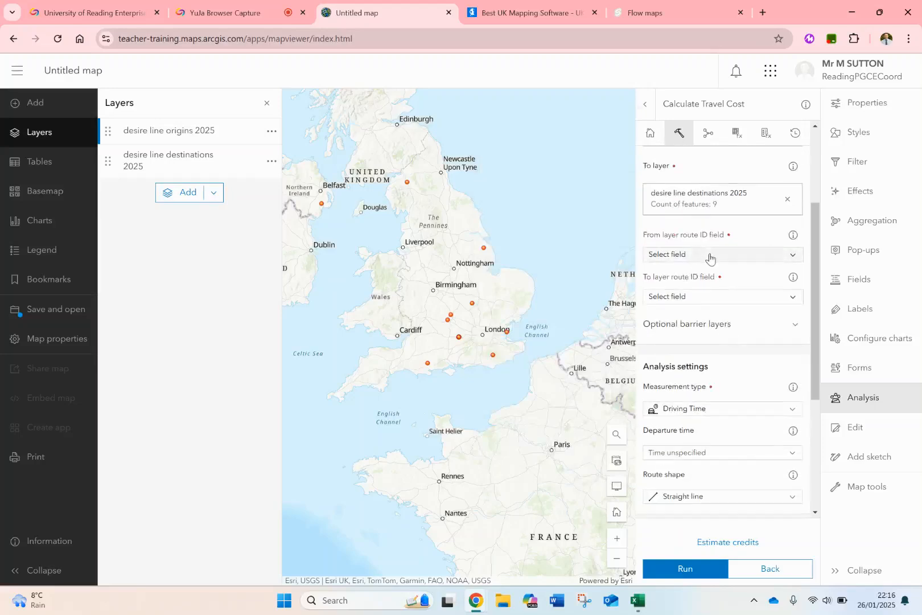
pyautogui.click(710, 257)
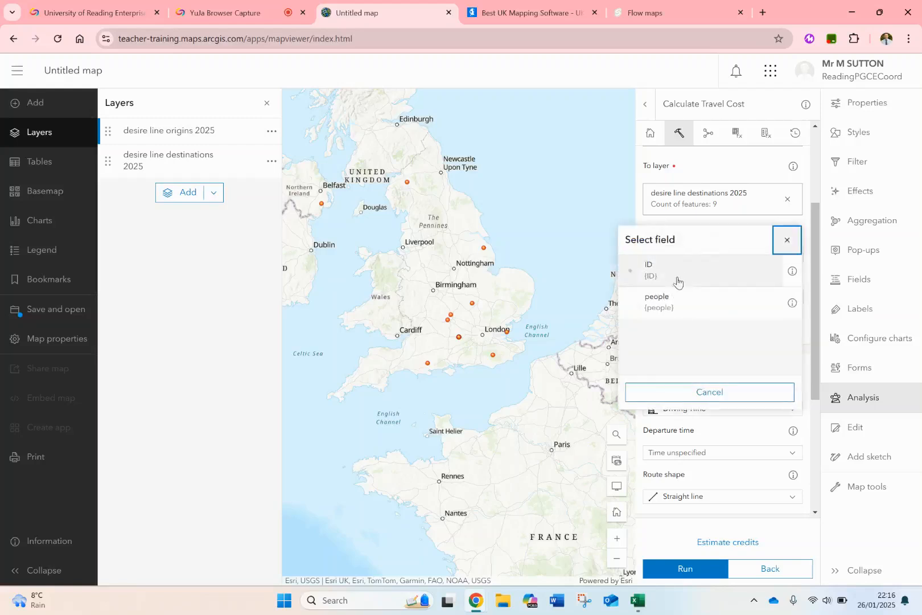
pyautogui.click(682, 270)
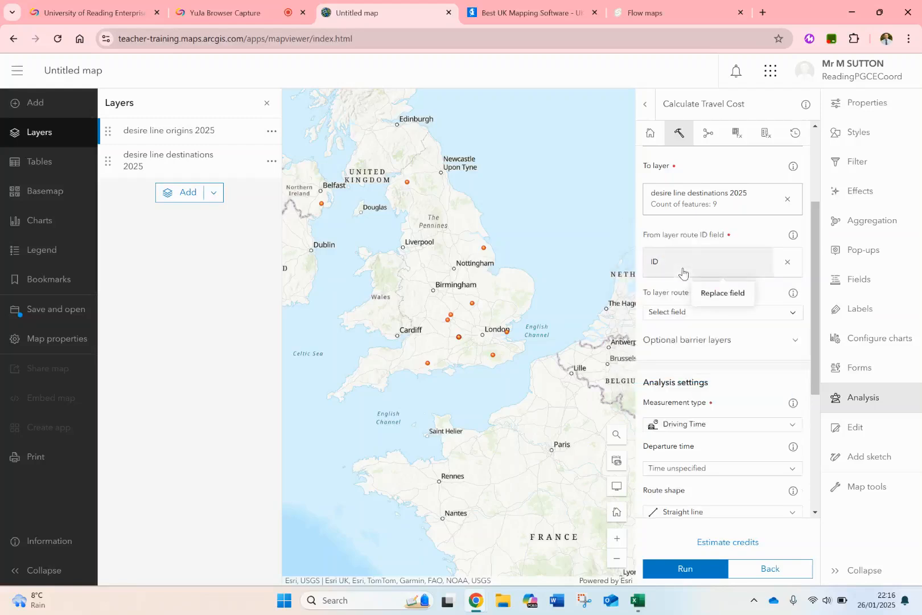
pyautogui.click(685, 318)
pyautogui.click(669, 330)
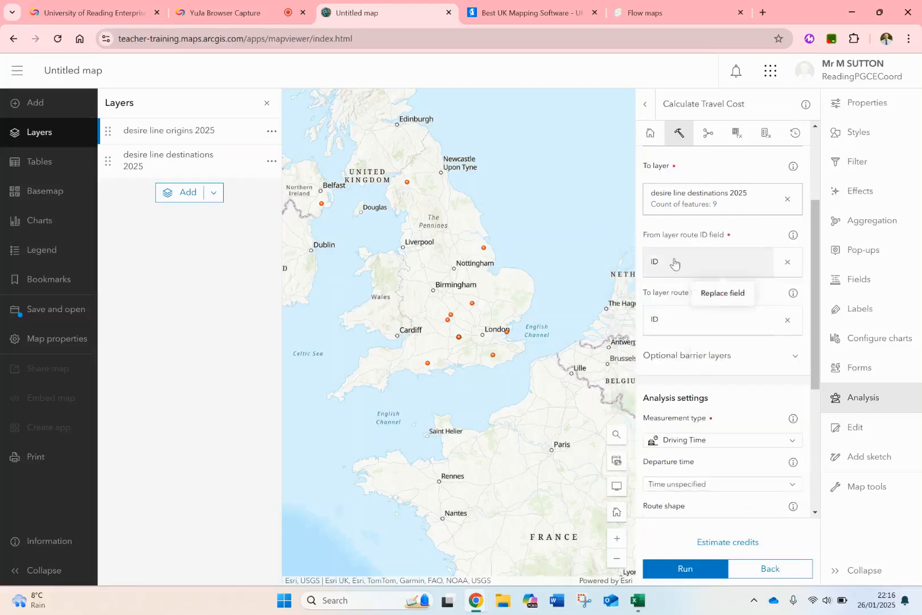
# Set the route shape of the Calculate Travel Cost analysis to Follow streets.
pyautogui.scroll(-2, 683, 336)
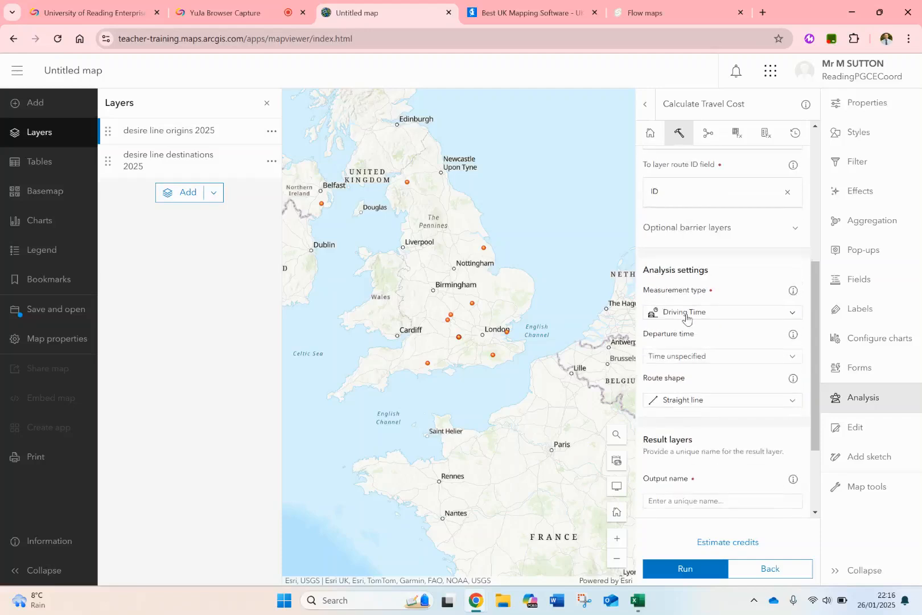
pyautogui.scroll(-1, 686, 317)
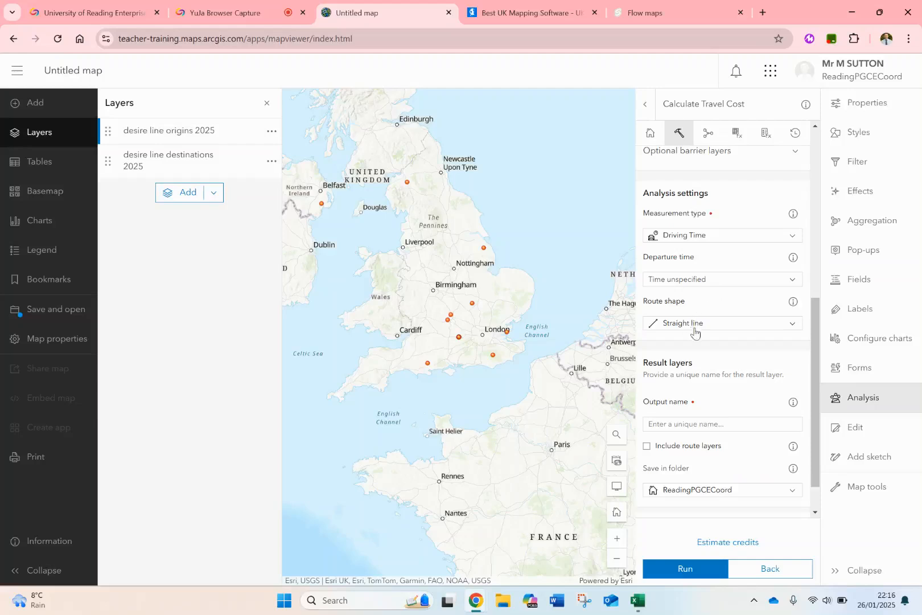
pyautogui.click(693, 330)
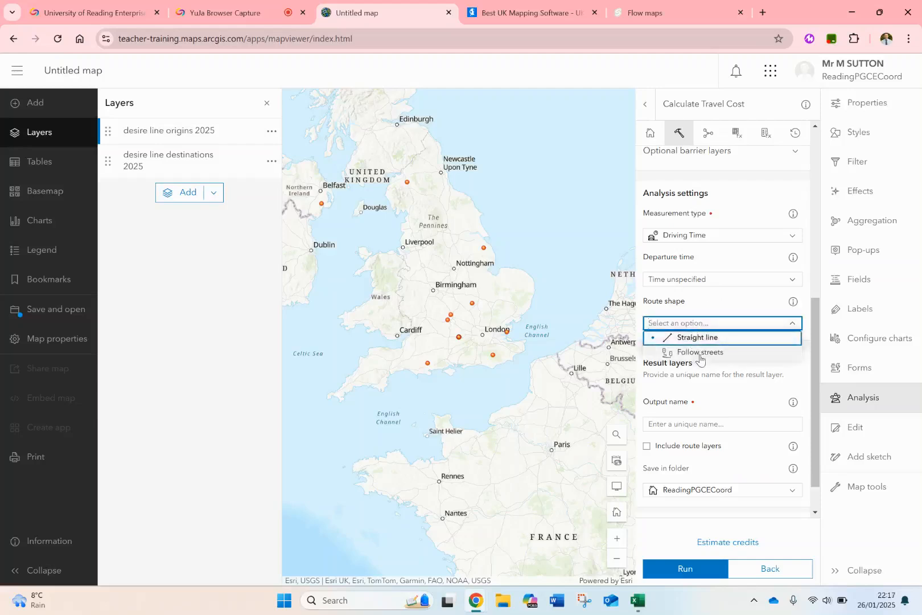
pyautogui.click(700, 356)
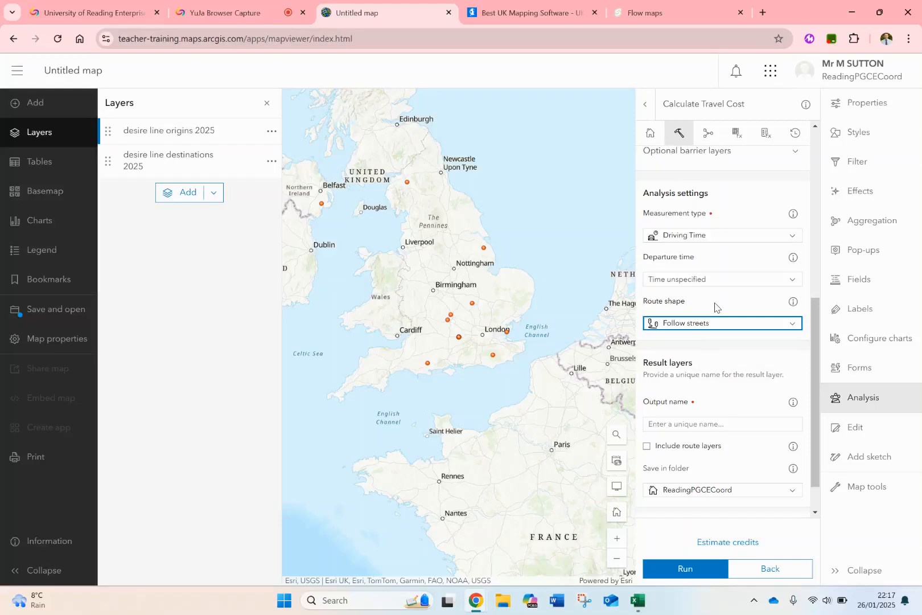
# Name the output layer flow 2025, run the analysis and open the analysis history.
pyautogui.scroll(-1, 715, 307)
pyautogui.click(676, 385)
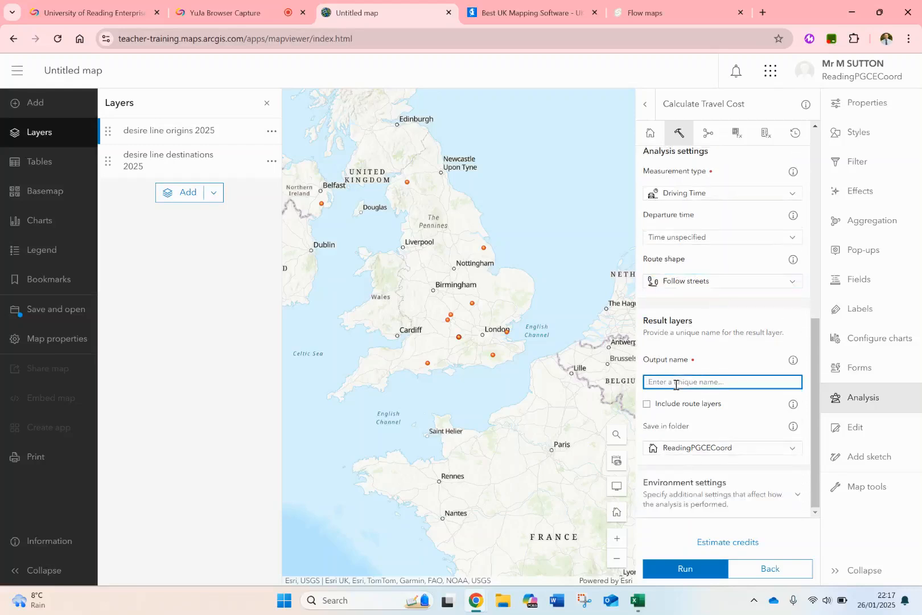
pyautogui.write('flow 2025')
pyautogui.click(697, 568)
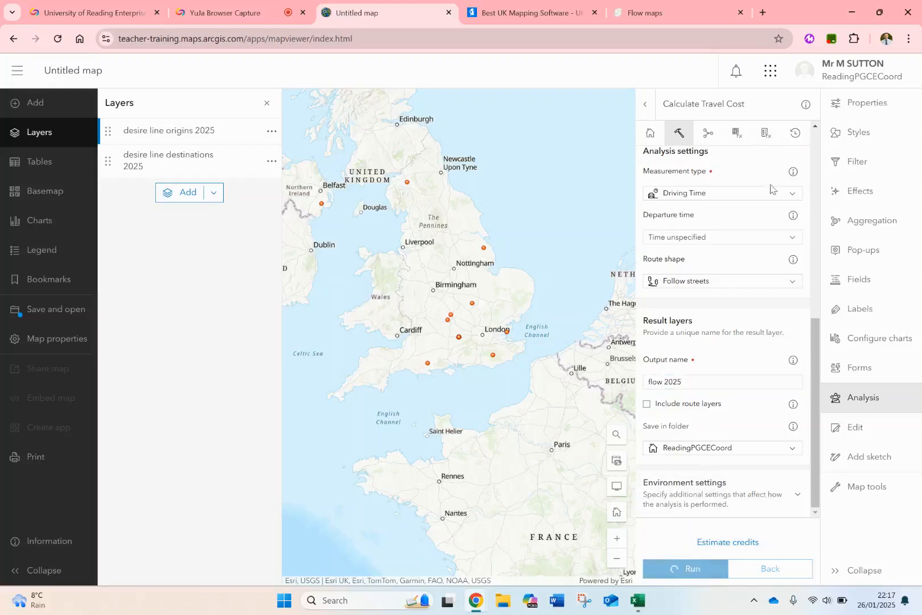
pyautogui.click(796, 136)
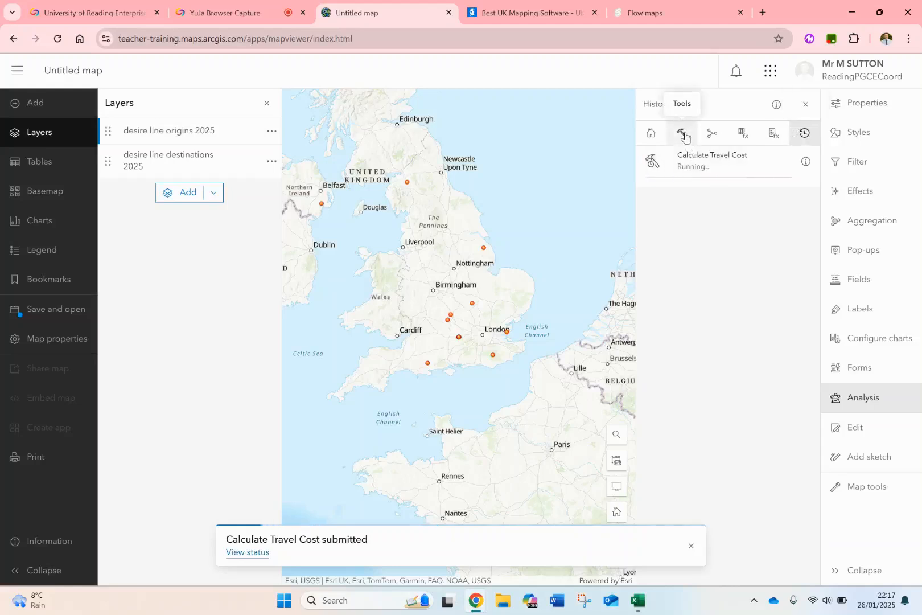
# Return to the filled-in Calculate Travel Cost form and set the measurement type to Line distance.
pyautogui.click(685, 135)
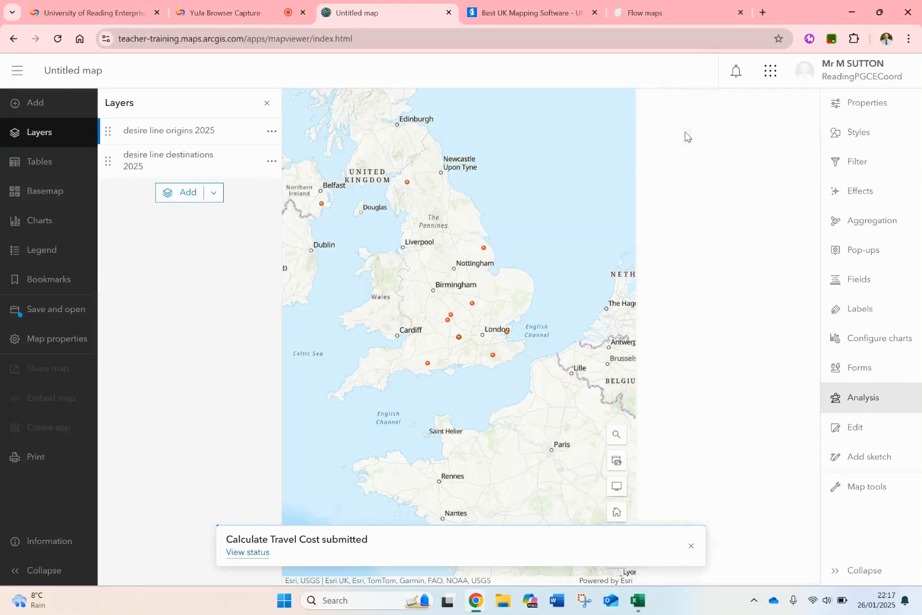
pyautogui.scroll(-3, 706, 283)
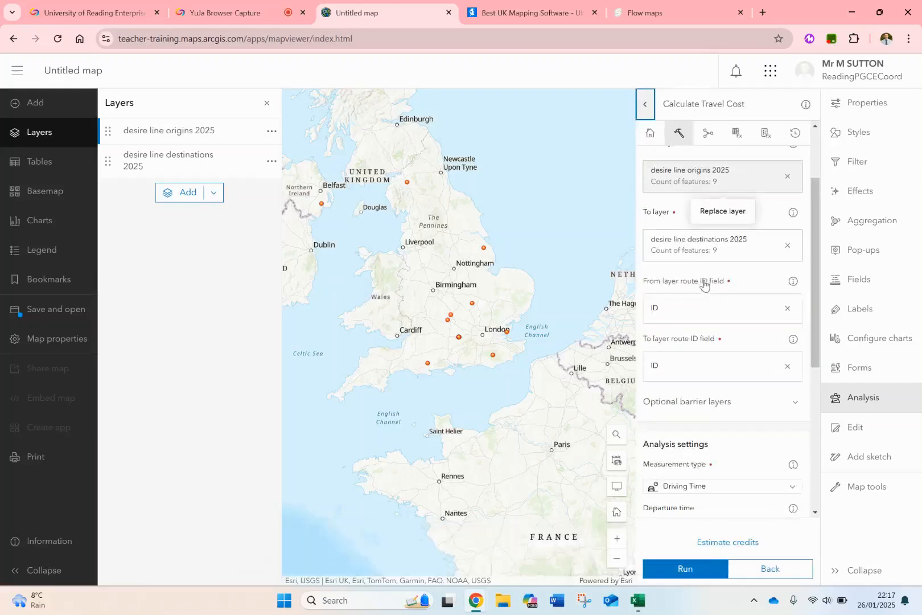
pyautogui.scroll(-4, 704, 281)
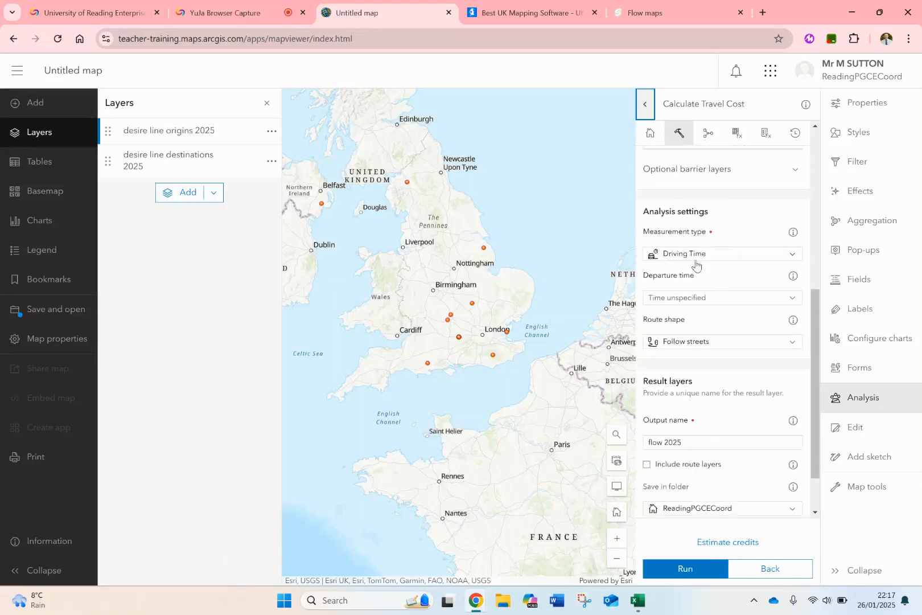
pyautogui.click(696, 255)
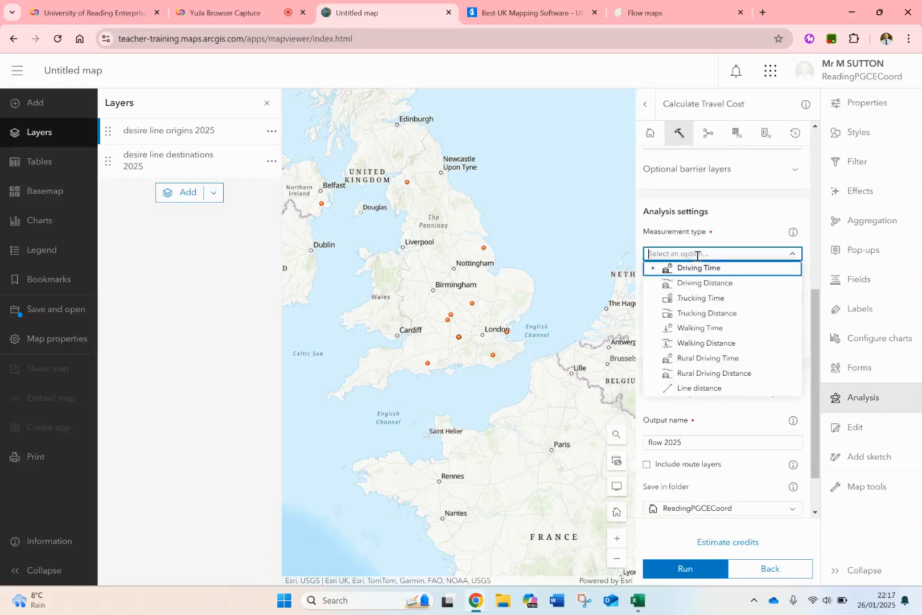
pyautogui.click(692, 391)
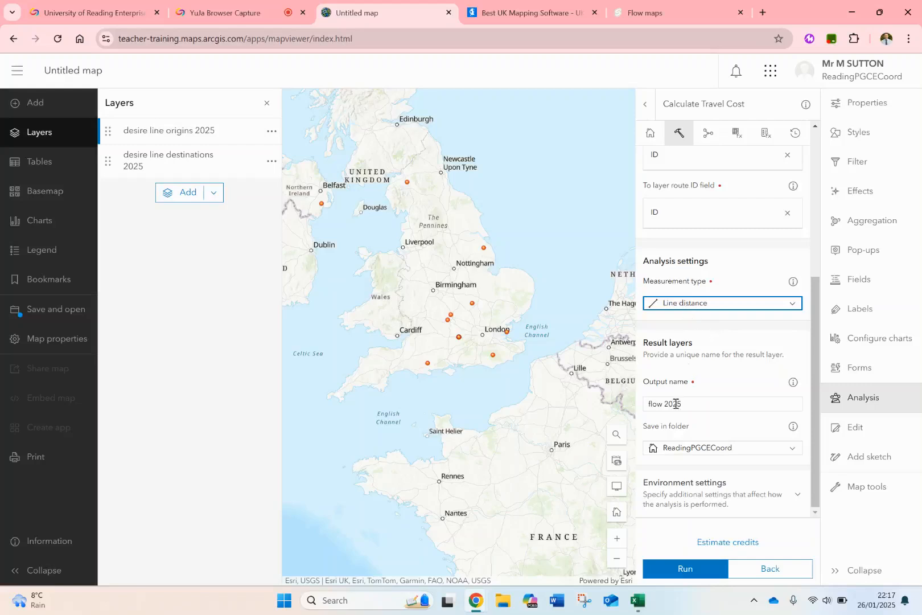
# Rename the output layer desire 2025, run the analysis and check its progress in the analysis history.
pyautogui.doubleClick(657, 406)
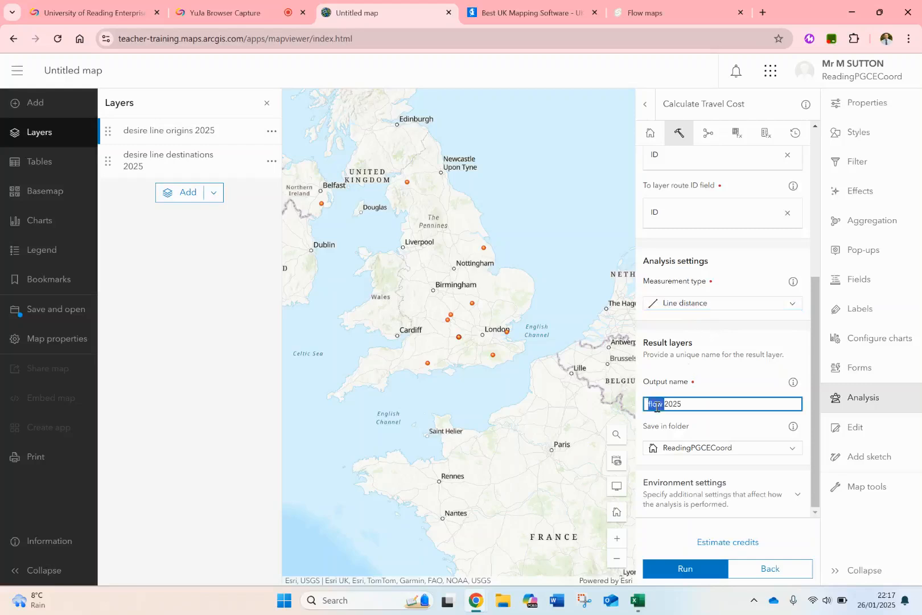
pyautogui.write('desire')
pyautogui.click(694, 575)
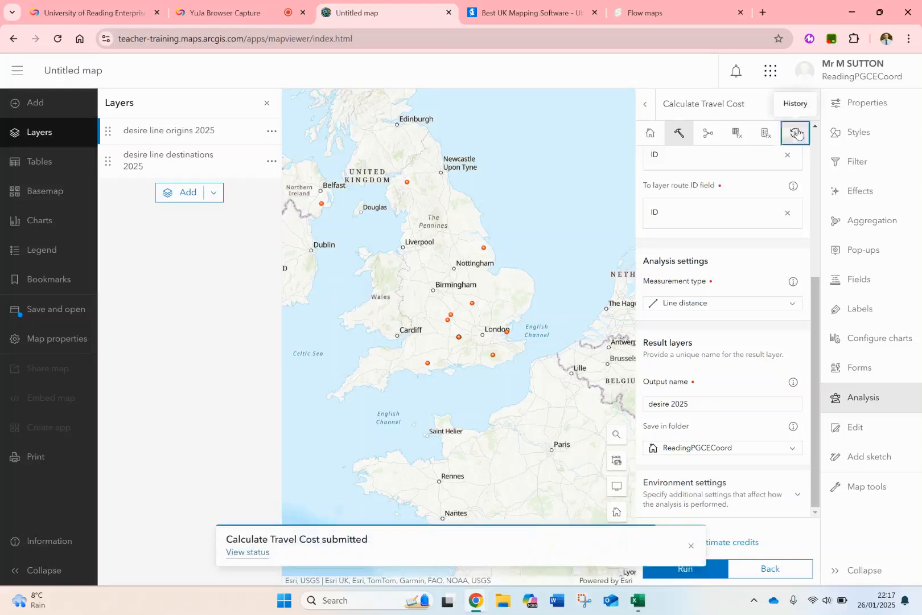
pyautogui.click(797, 133)
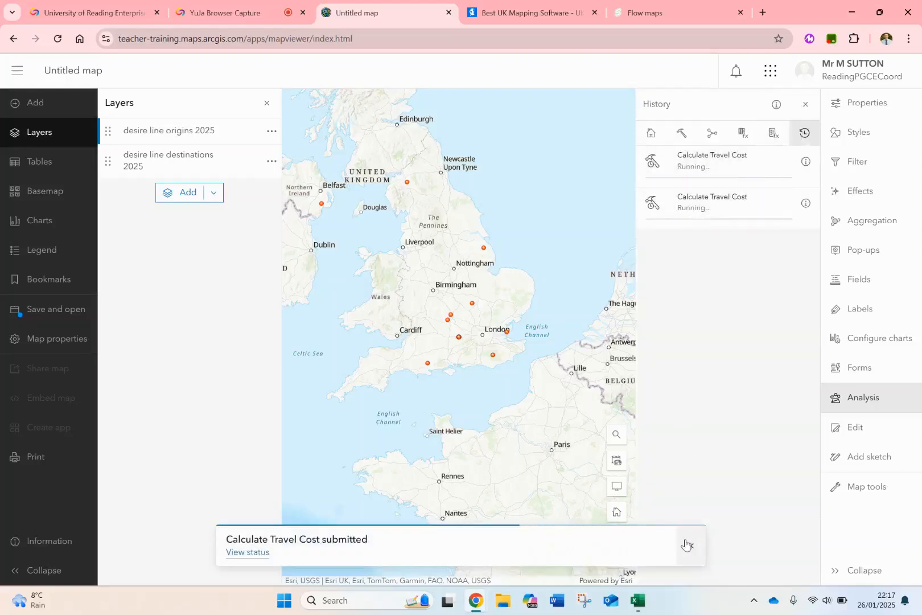
pyautogui.click(687, 545)
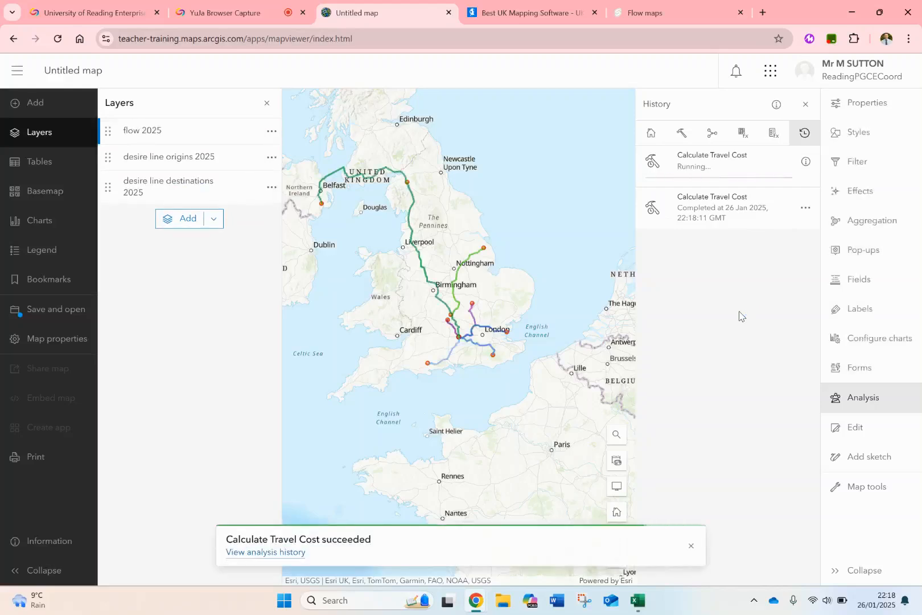
# Examine the resulting route lines across the UK and close the analysis history.
pyautogui.click(691, 545)
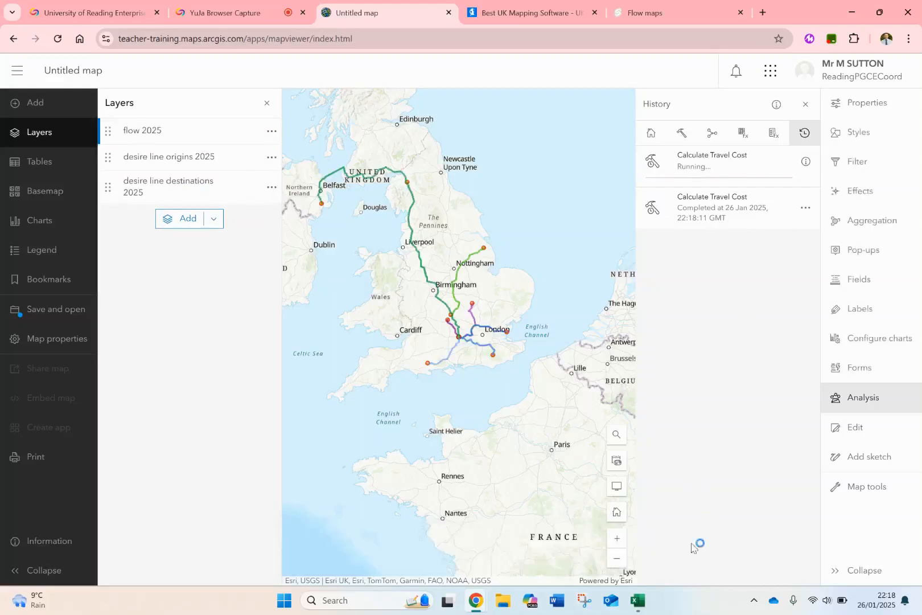
pyautogui.moveTo(463, 296); pyautogui.dragTo(493, 335)
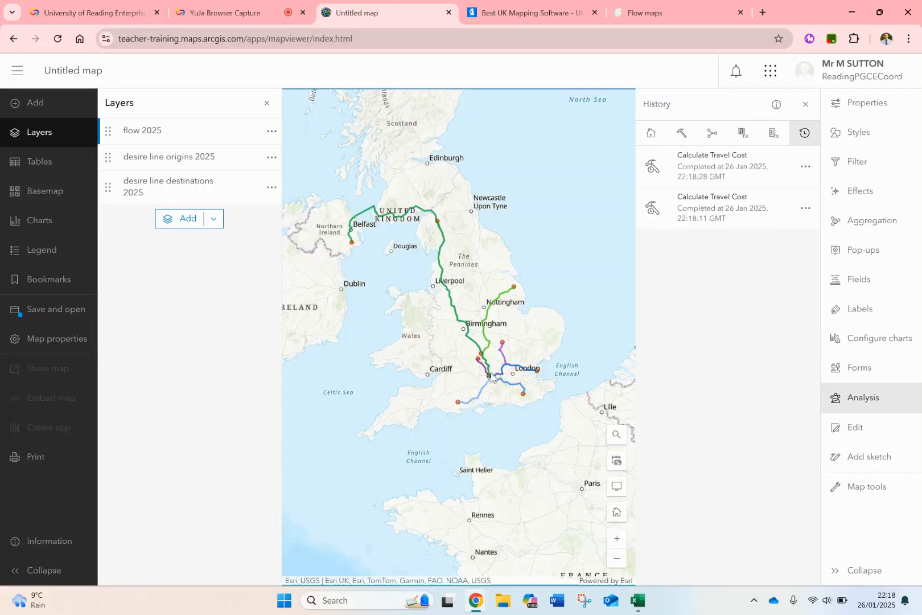
pyautogui.scroll(-2, 492, 377)
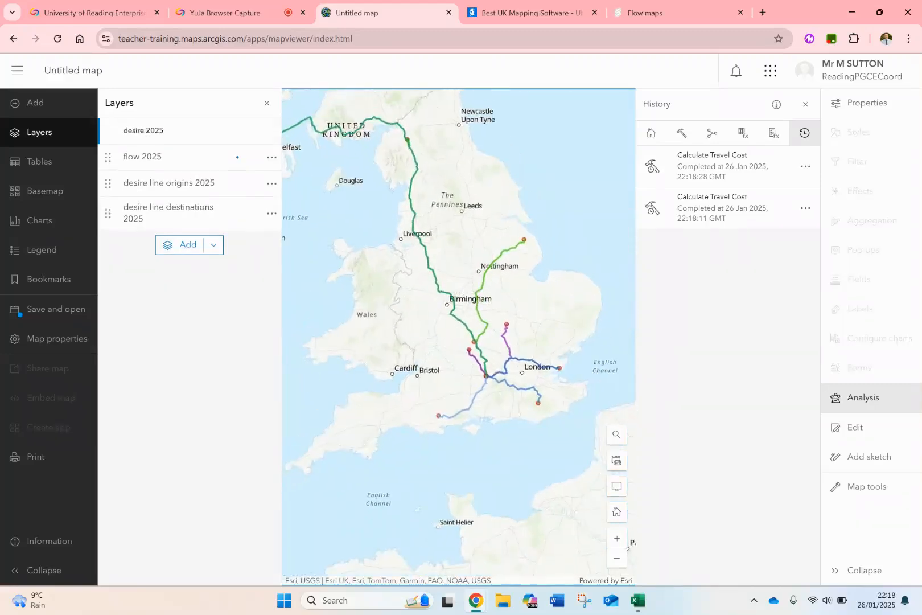
pyautogui.click(807, 104)
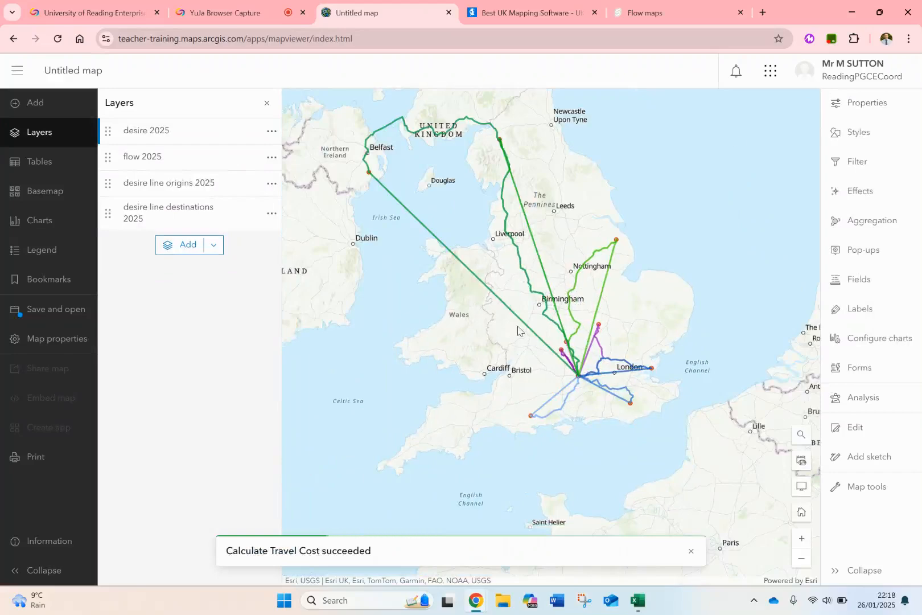
pyautogui.moveTo(427, 318); pyautogui.dragTo(404, 333)
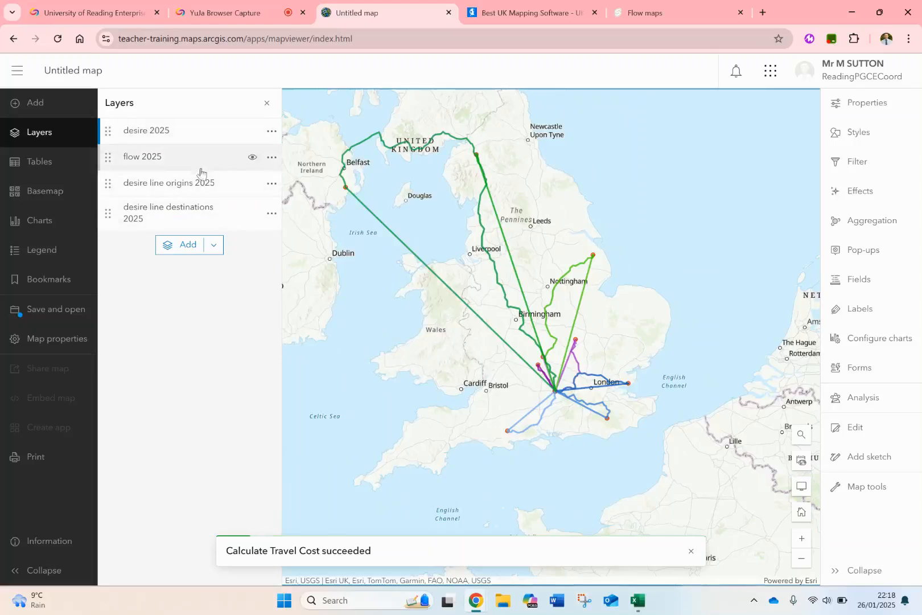
# Compare the desire 2025 and flow 2025 layers one at a time, leaving flow 2025 hidden and desire 2025 shown.
pyautogui.click(252, 132)
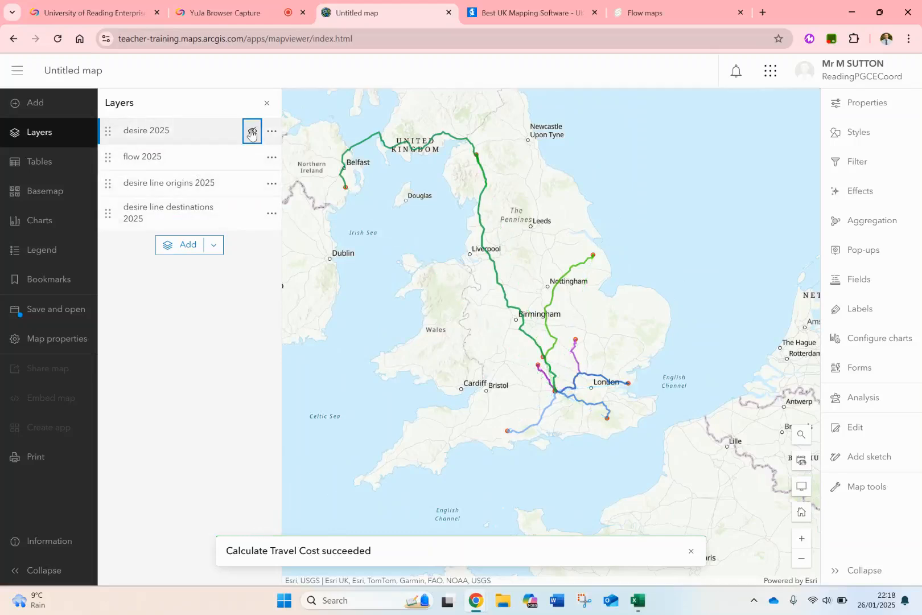
pyautogui.click(252, 157)
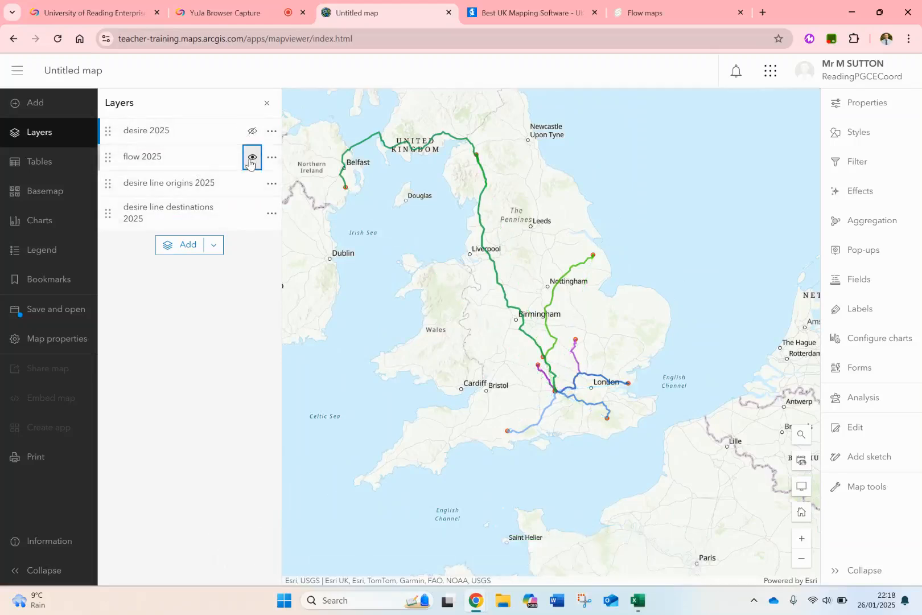
pyautogui.click(252, 133)
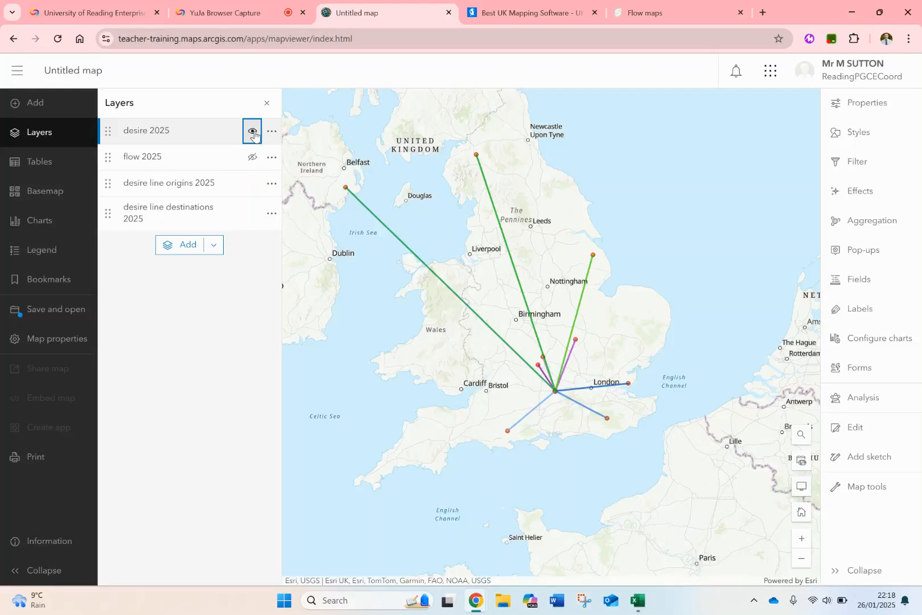
pyautogui.click(252, 132)
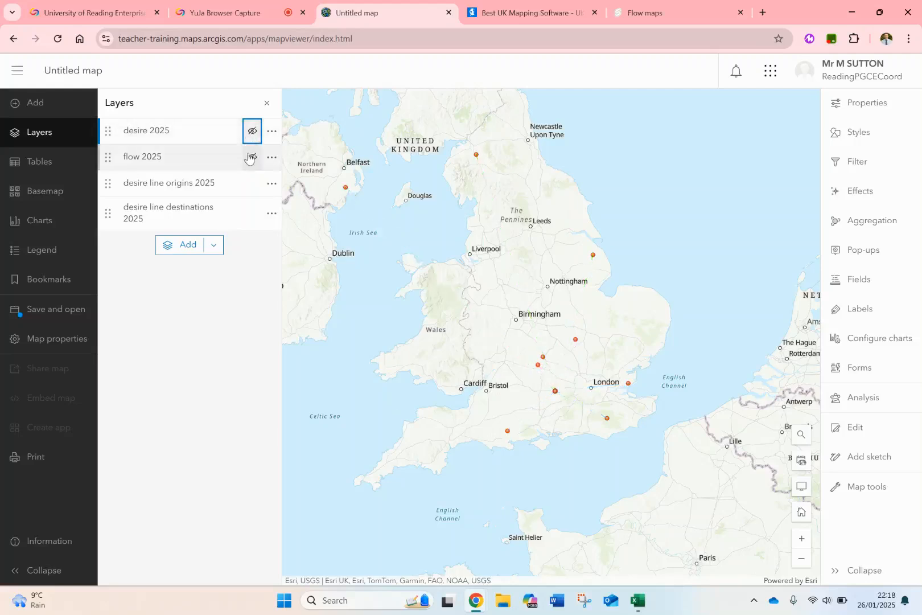
pyautogui.click(251, 158)
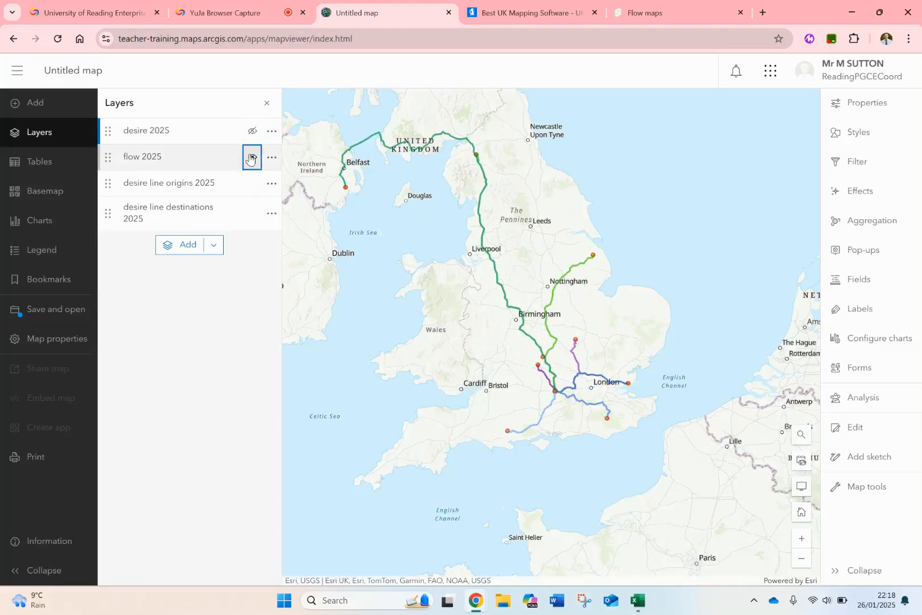
pyautogui.click(251, 158)
pyautogui.click(252, 131)
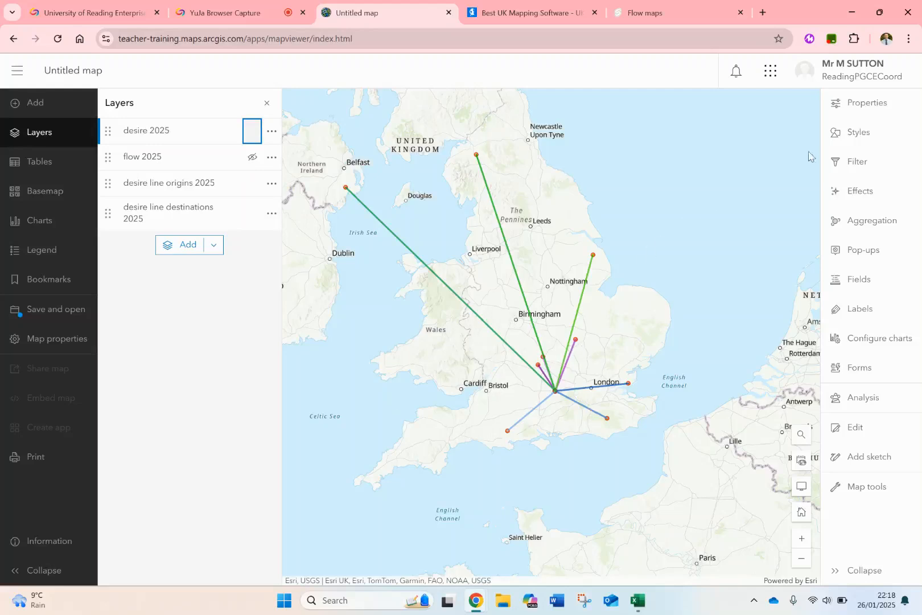
# Change the style of the desire 2025 layer to Location (single symbol).
pyautogui.click(854, 136)
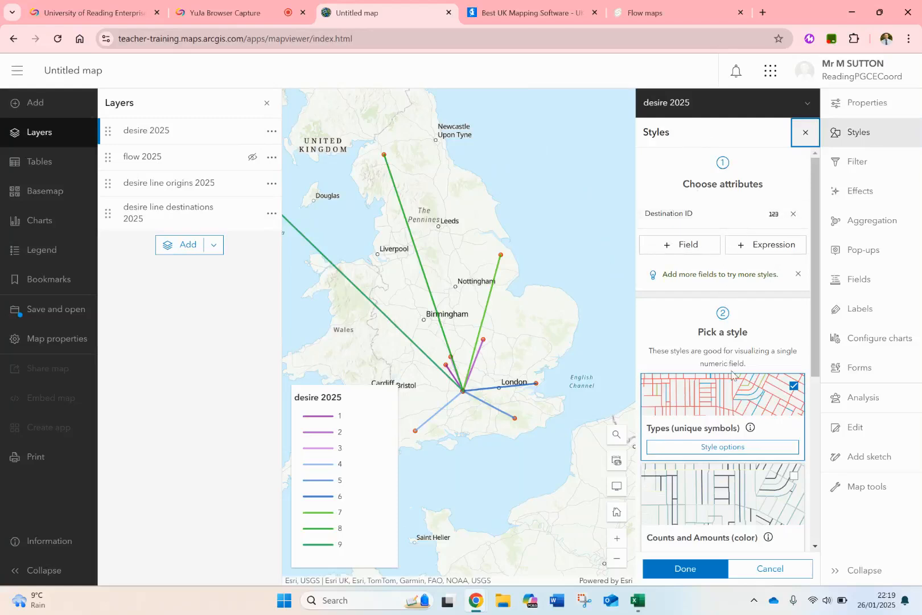
pyautogui.scroll(-5, 733, 375)
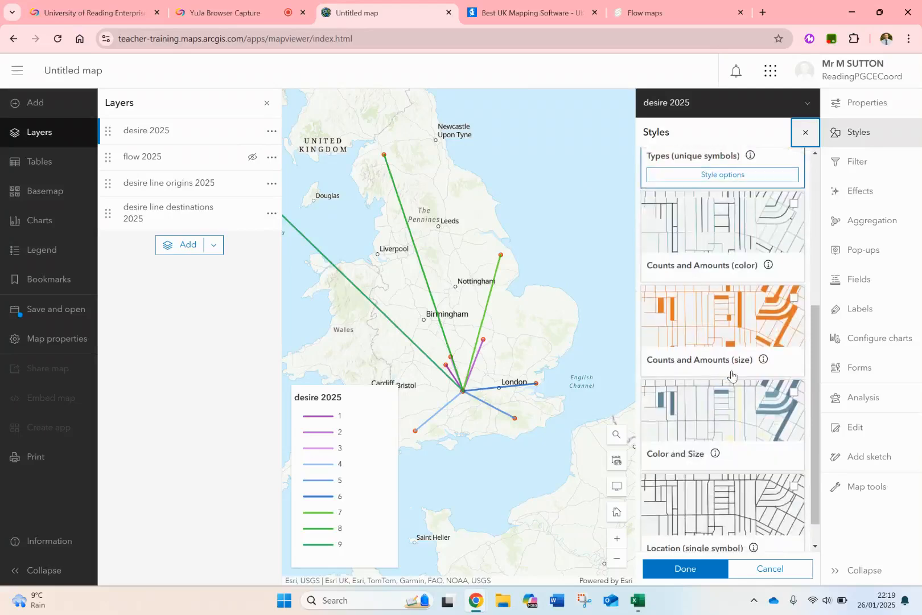
pyautogui.scroll(-2, 733, 375)
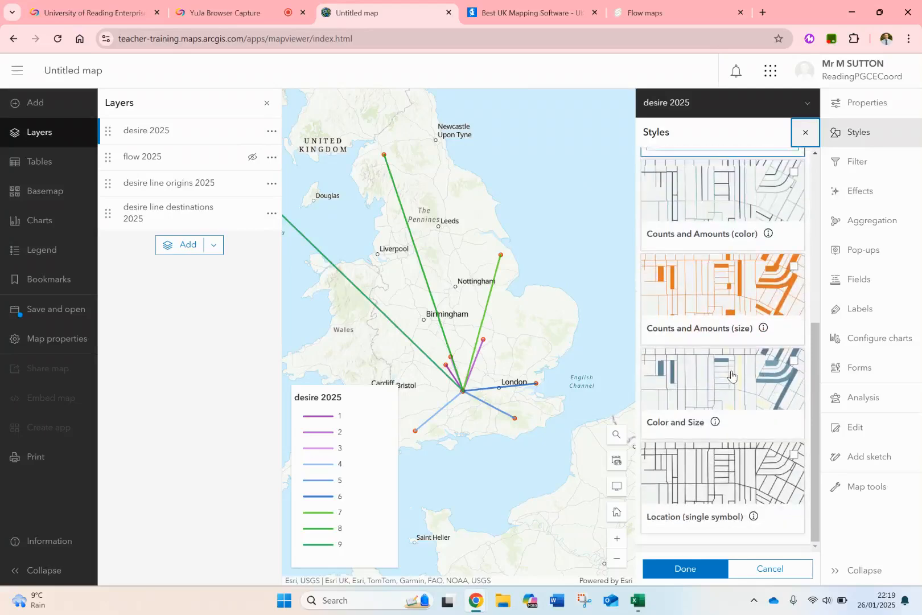
pyautogui.click(709, 494)
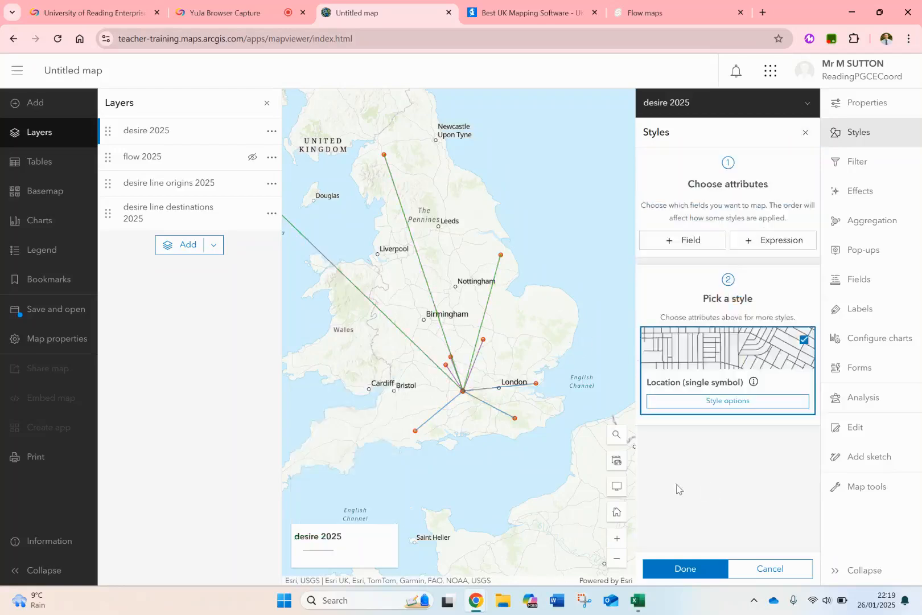
# Colour the desire 2025 line symbol red and set its width to 4 px.
pyautogui.click(714, 403)
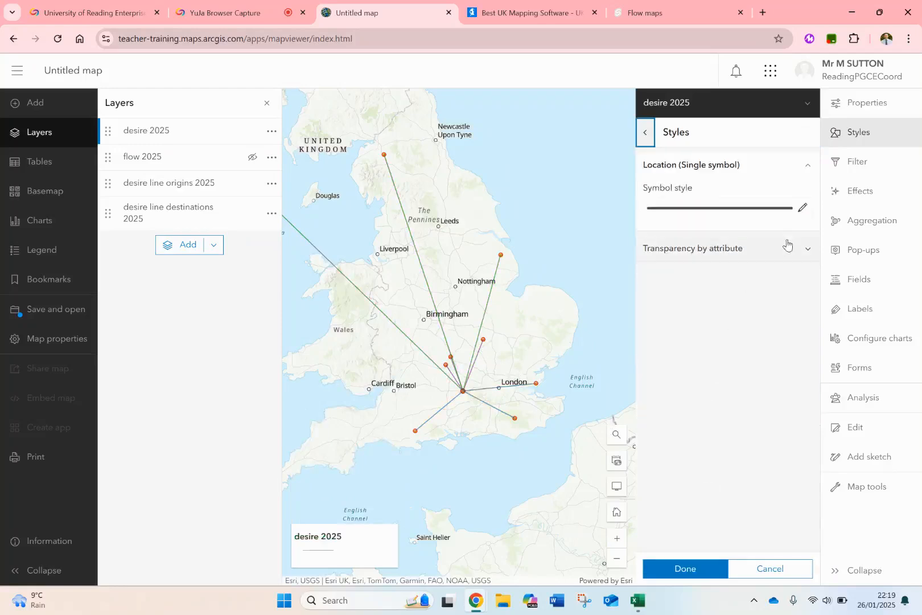
pyautogui.click(802, 210)
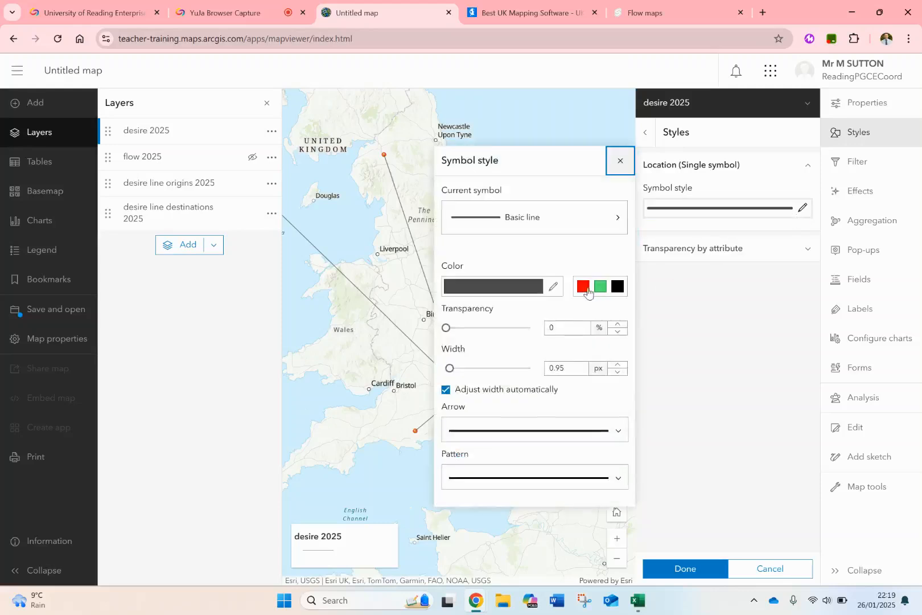
pyautogui.click(585, 287)
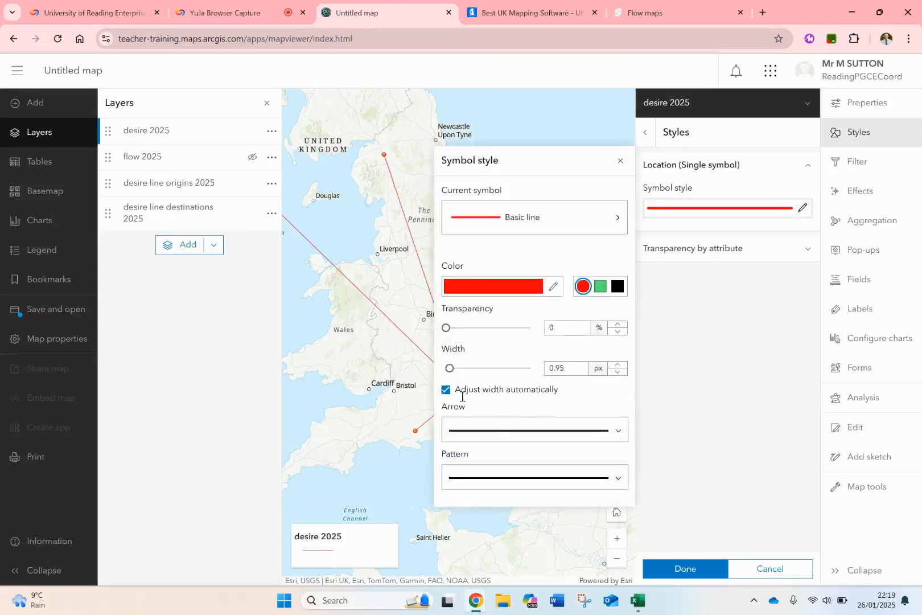
pyautogui.moveTo(450, 368); pyautogui.dragTo(466, 370)
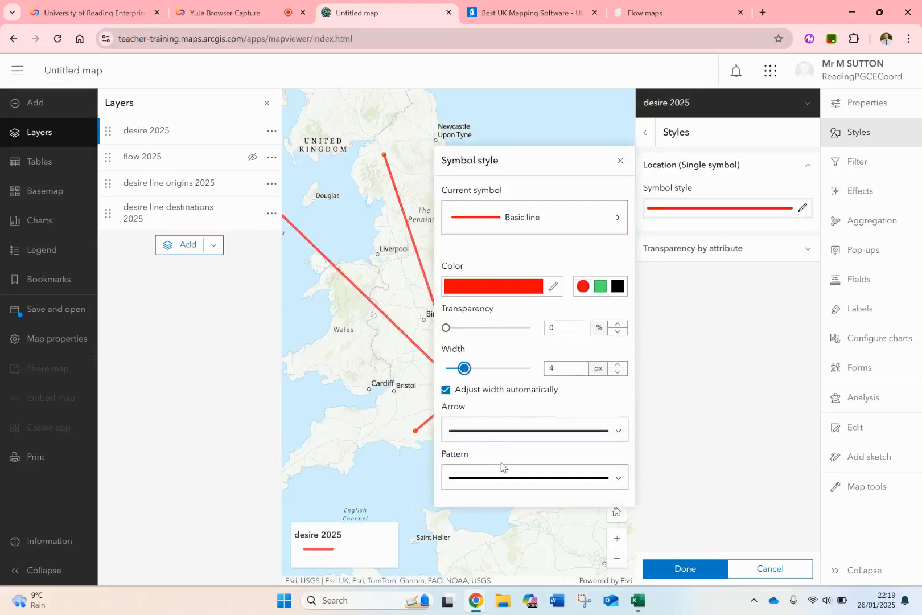
# Add an arrowhead at the end of the desire 2025 line symbol and apply the single-symbol style.
pyautogui.click(615, 433)
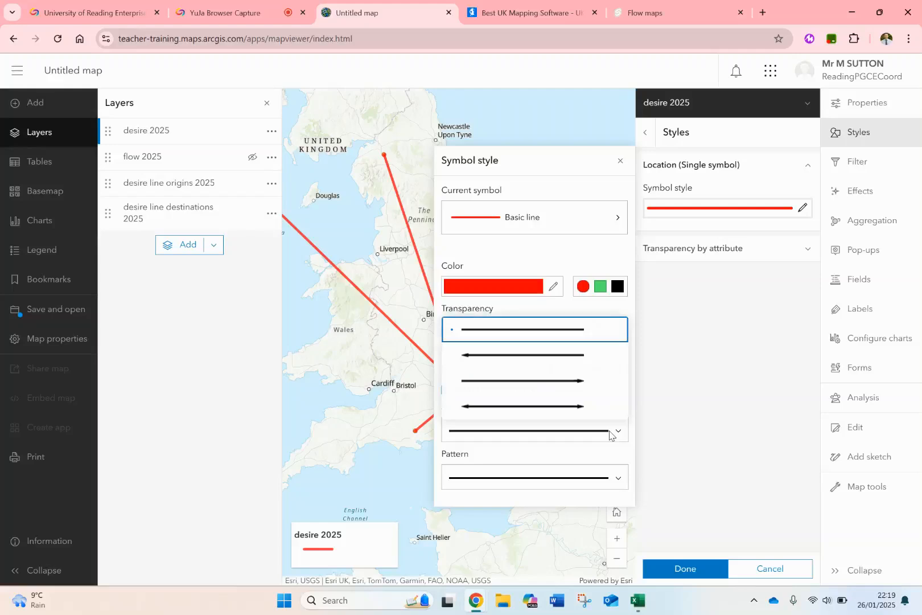
pyautogui.click(561, 380)
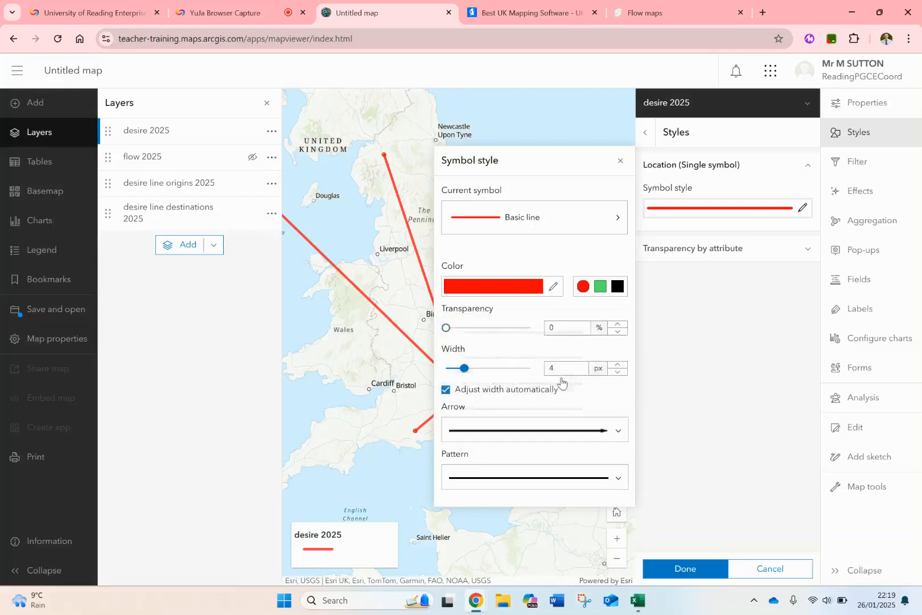
pyautogui.click(701, 367)
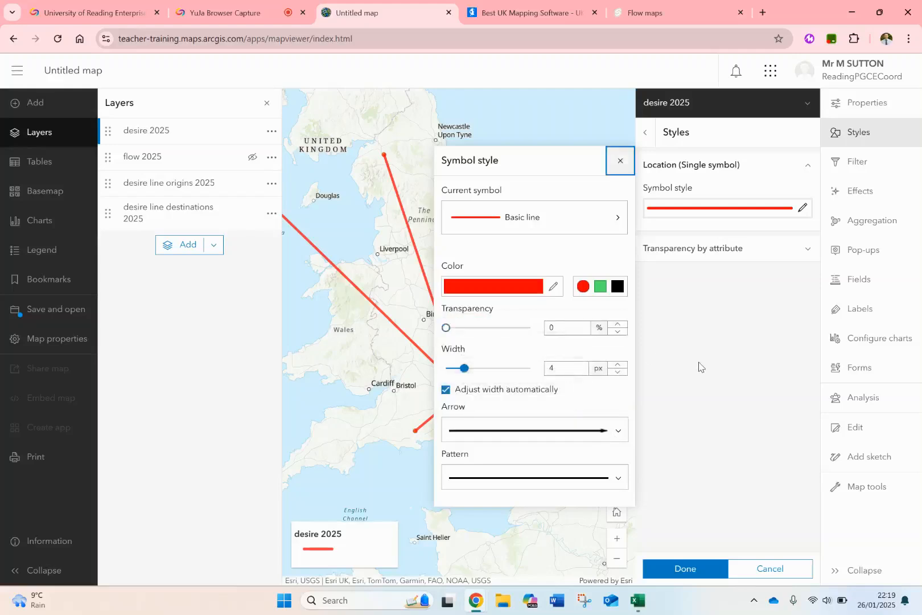
pyautogui.click(621, 160)
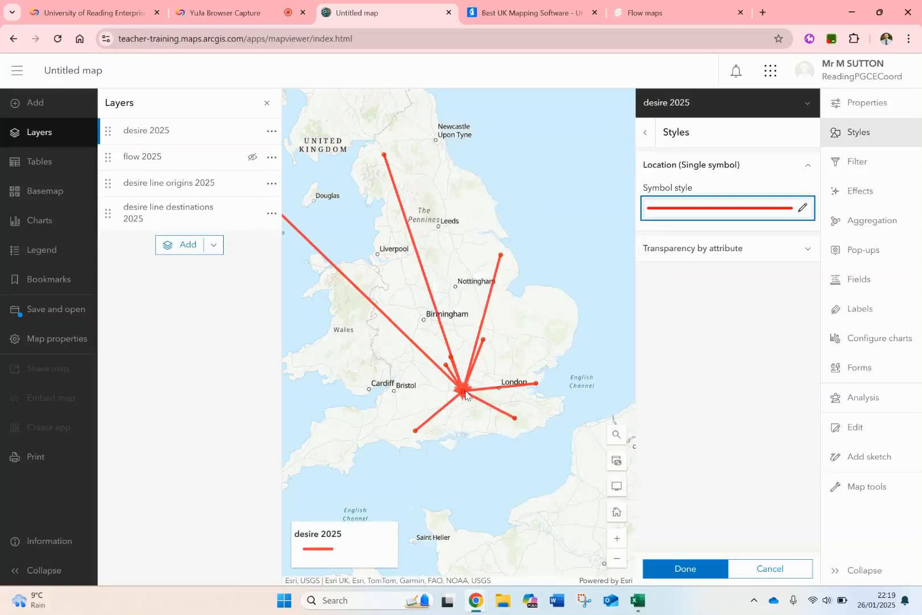
pyautogui.scroll(5, 464, 390)
pyautogui.scroll(-3, 464, 391)
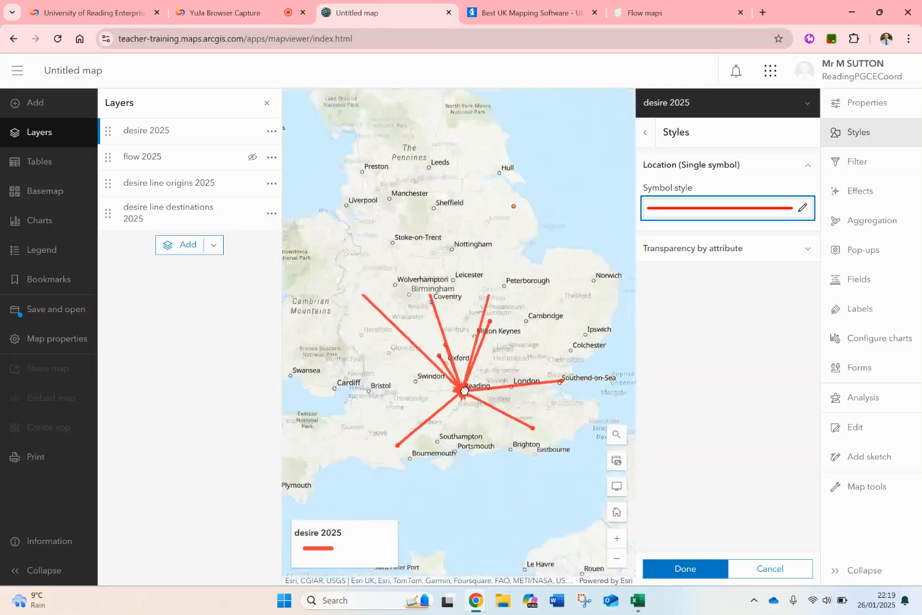
pyautogui.scroll(-3, 465, 390)
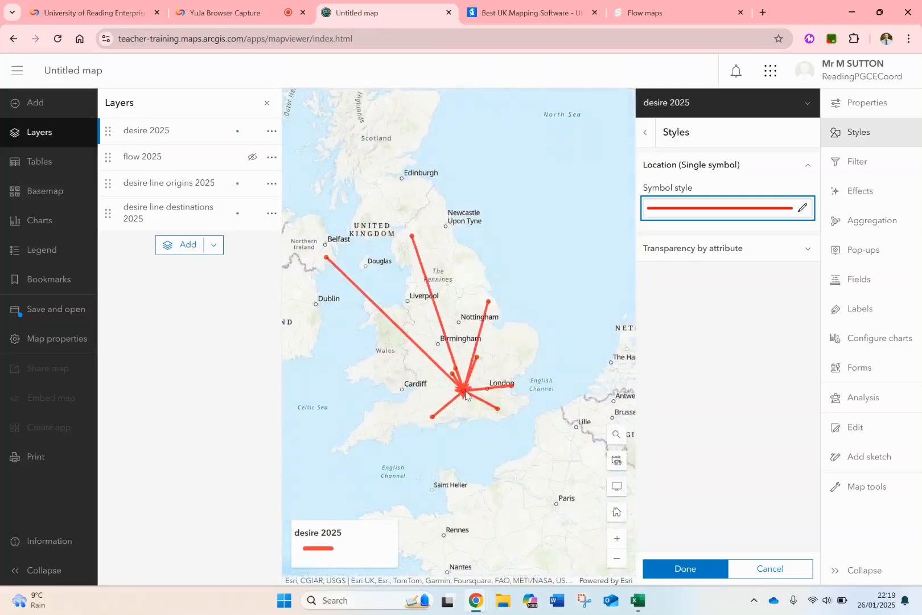
pyautogui.click(690, 567)
pyautogui.click(686, 569)
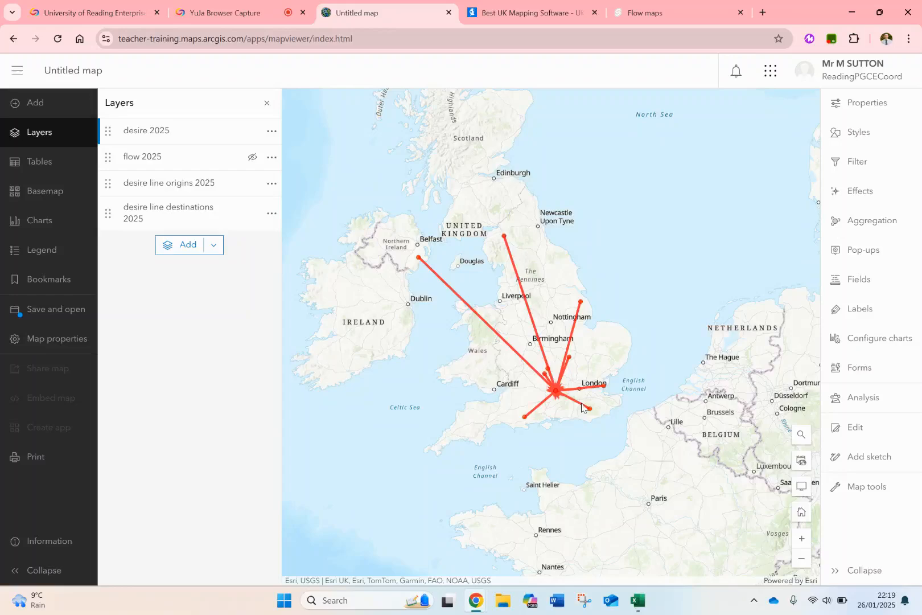
# Style the desire 2025 layer by the desire_line_origins_2025: people field, found by searching the fields for "people".
pyautogui.scroll(5, 555, 392)
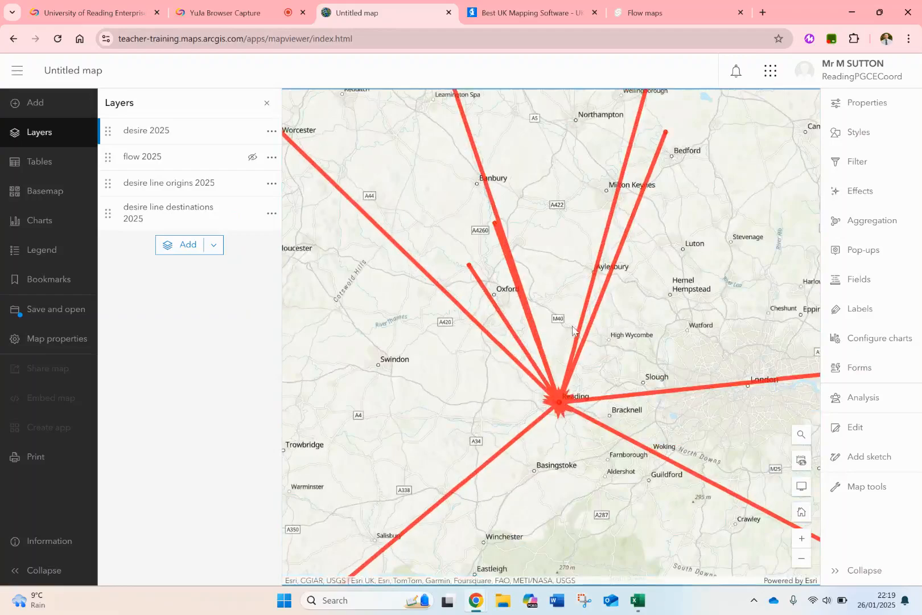
pyautogui.scroll(-5, 580, 328)
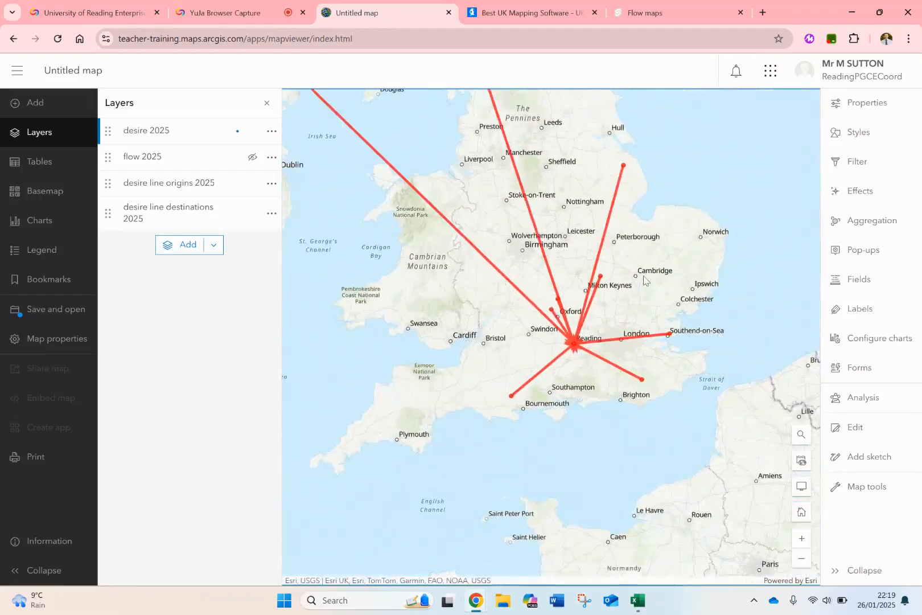
pyautogui.moveTo(678, 279); pyautogui.dragTo(714, 346)
pyautogui.click(845, 140)
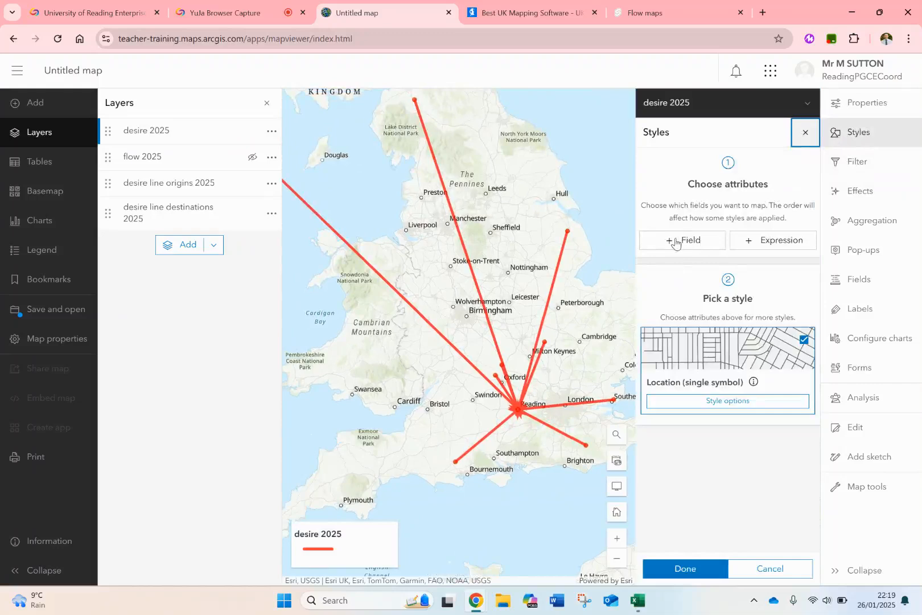
pyautogui.click(681, 239)
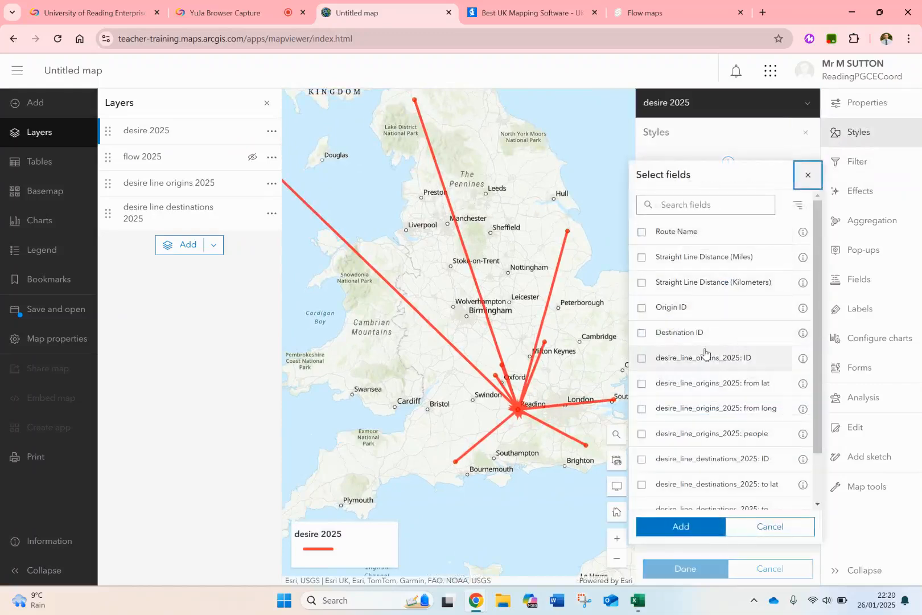
pyautogui.scroll(-2, 706, 353)
pyautogui.scroll(2, 706, 353)
pyautogui.scroll(-2, 706, 353)
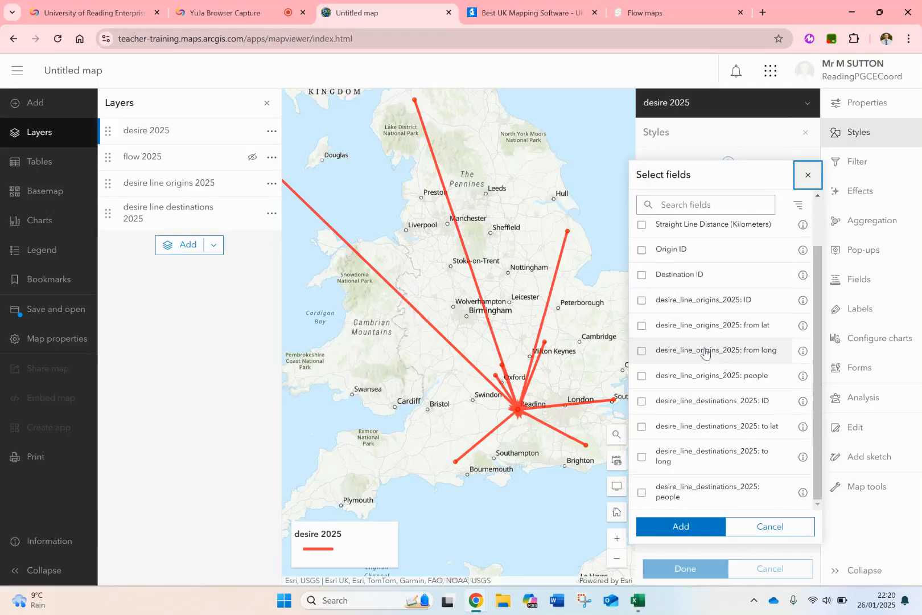
pyautogui.click(710, 206)
pyautogui.write('people')
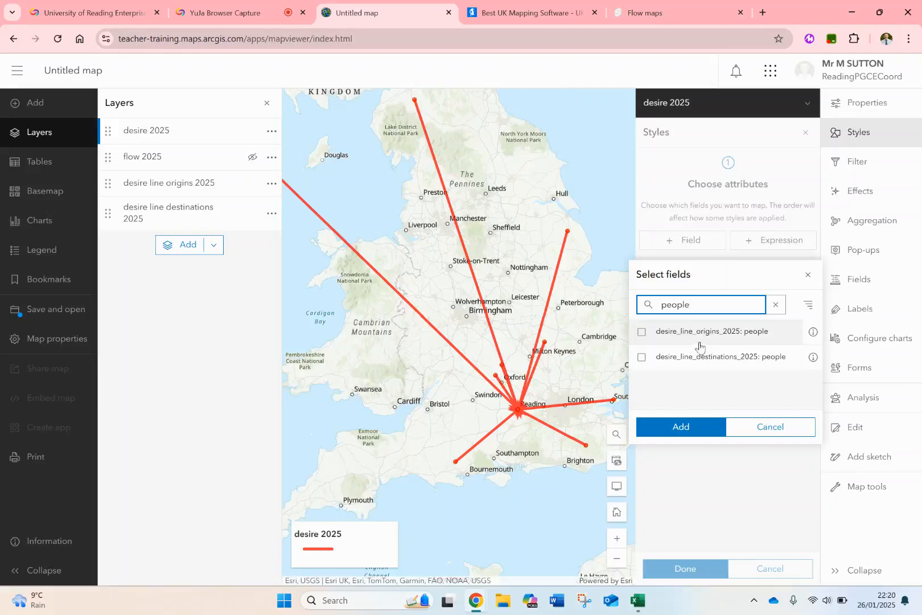
pyautogui.click(695, 336)
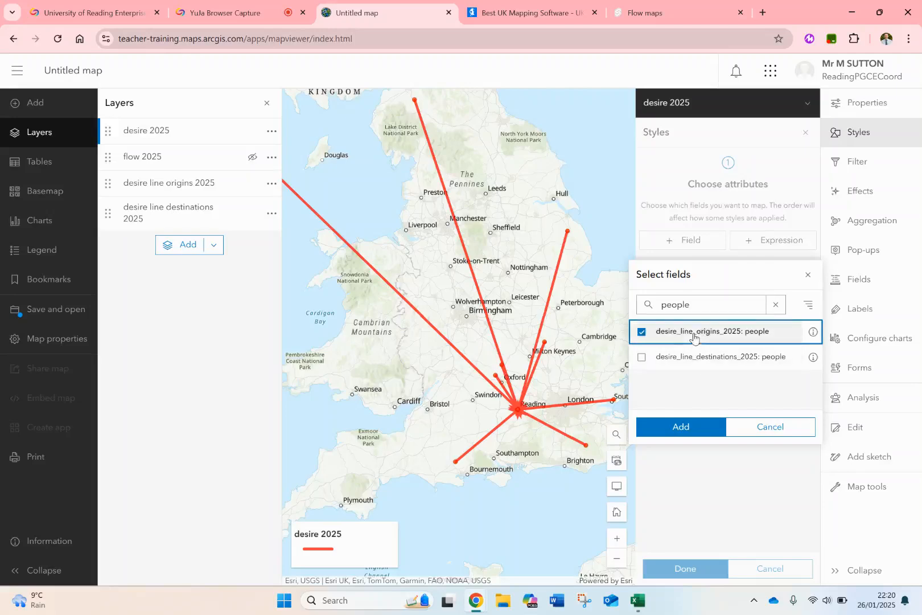
pyautogui.click(702, 432)
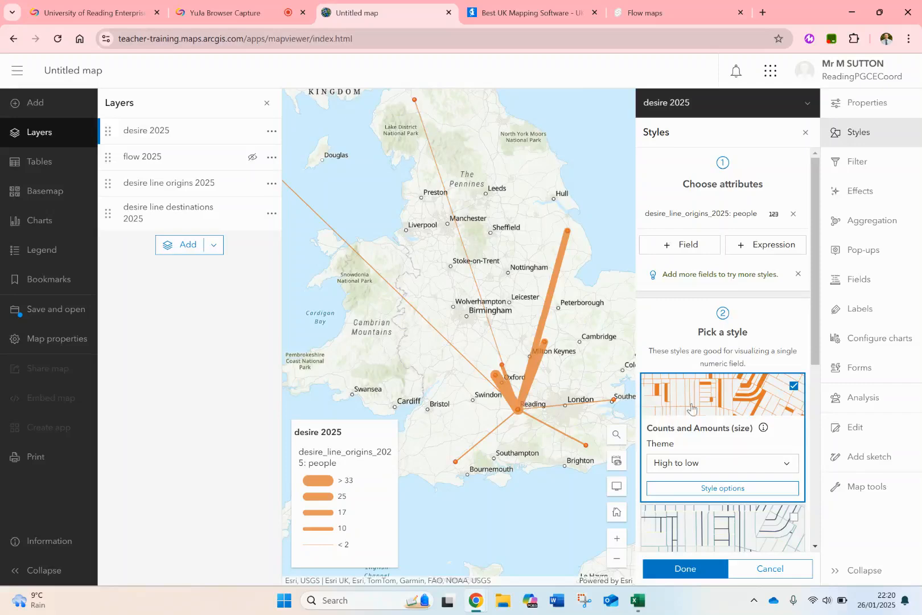
# Classify the desire 2025 Counts and Amounts (size) style into 5 equal-interval classes and apply it.
pyautogui.scroll(-2, 689, 409)
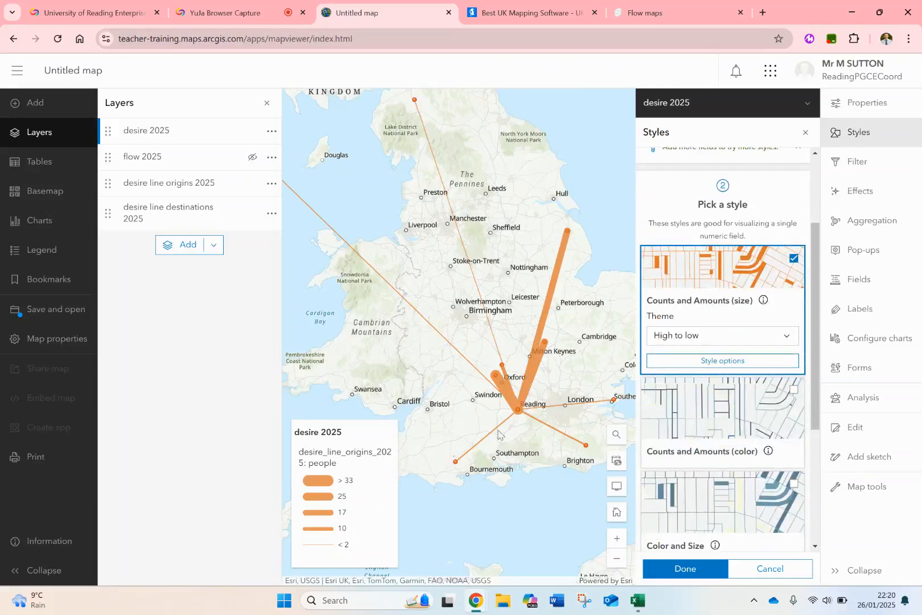
pyautogui.click(734, 367)
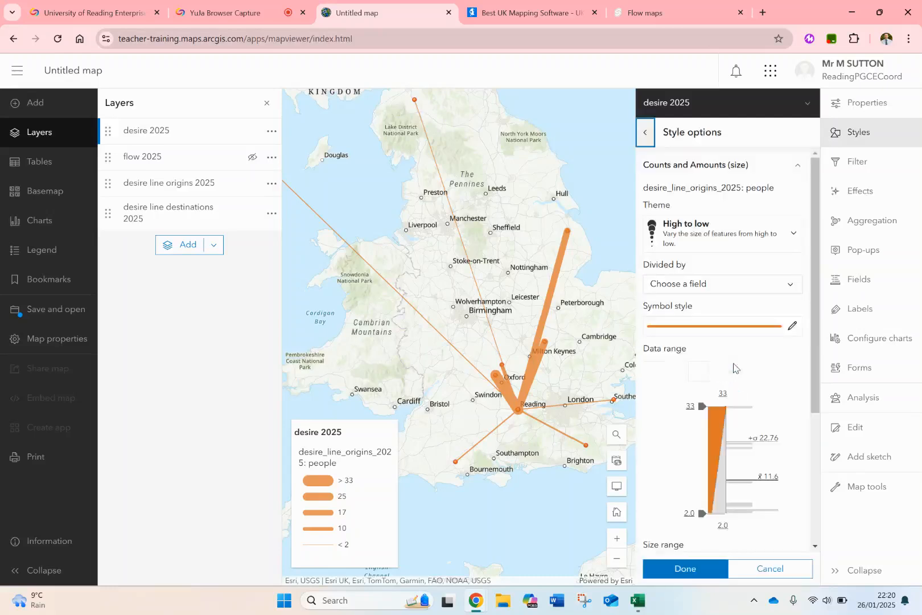
pyautogui.click(793, 326)
pyautogui.click(793, 326)
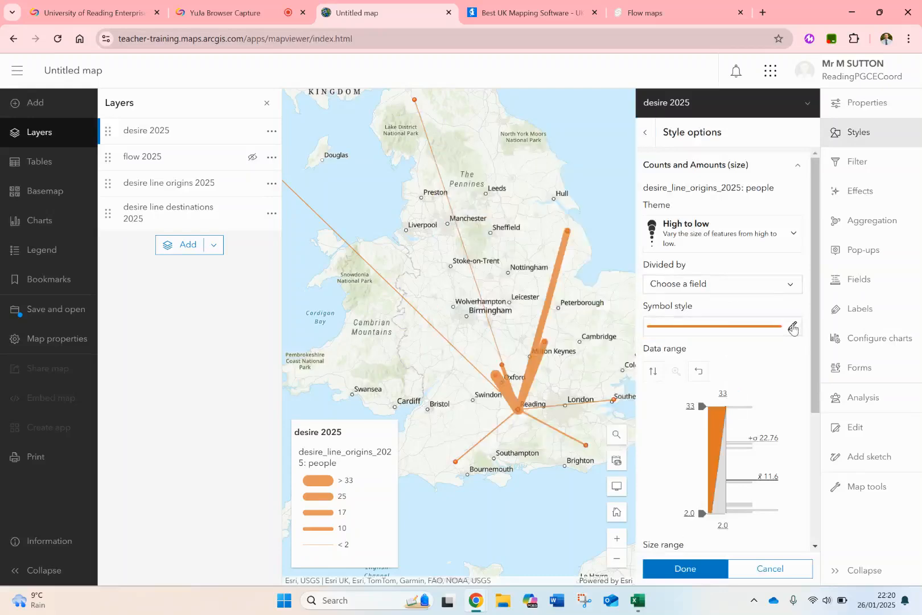
pyautogui.scroll(-3, 779, 392)
pyautogui.scroll(-1, 779, 392)
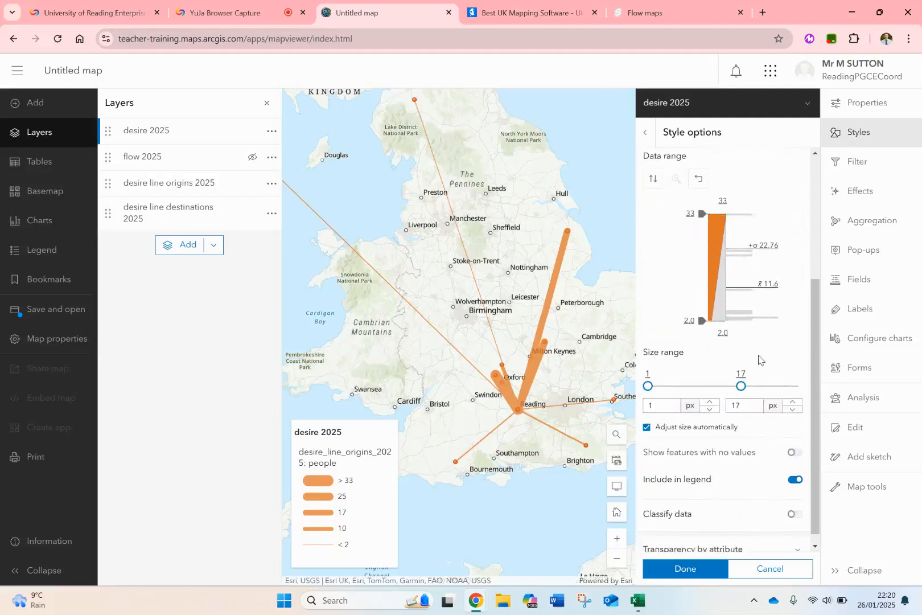
pyautogui.scroll(-1, 760, 307)
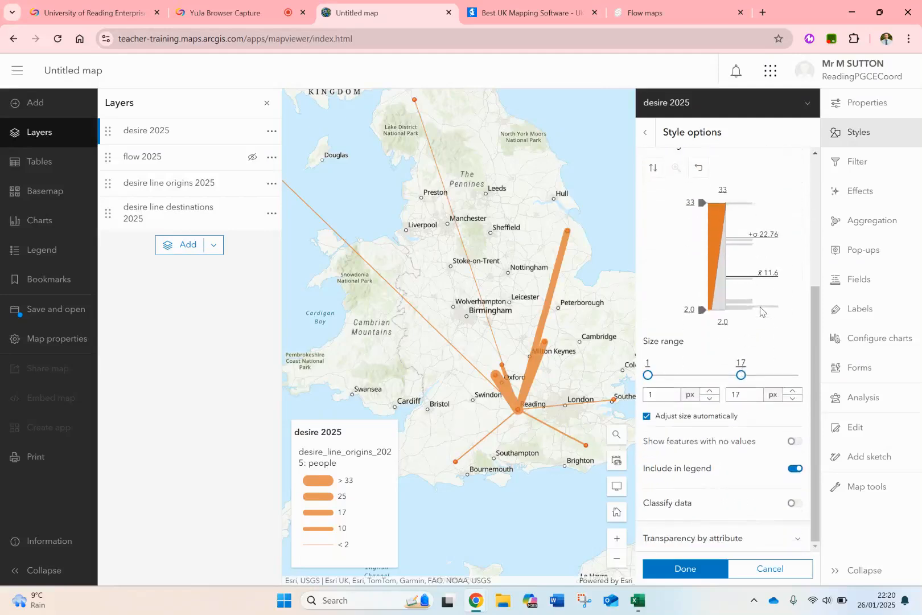
pyautogui.click(793, 503)
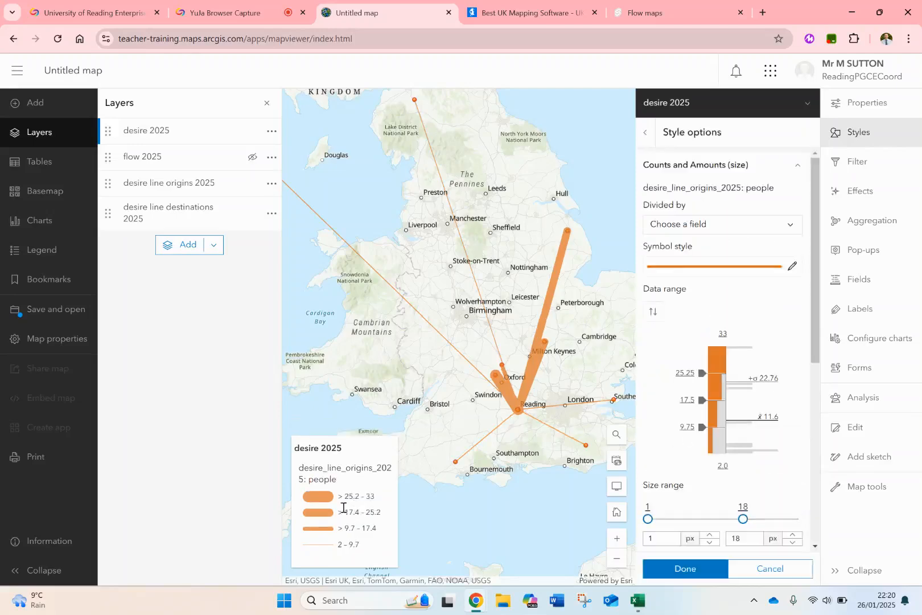
pyautogui.scroll(-6, 708, 456)
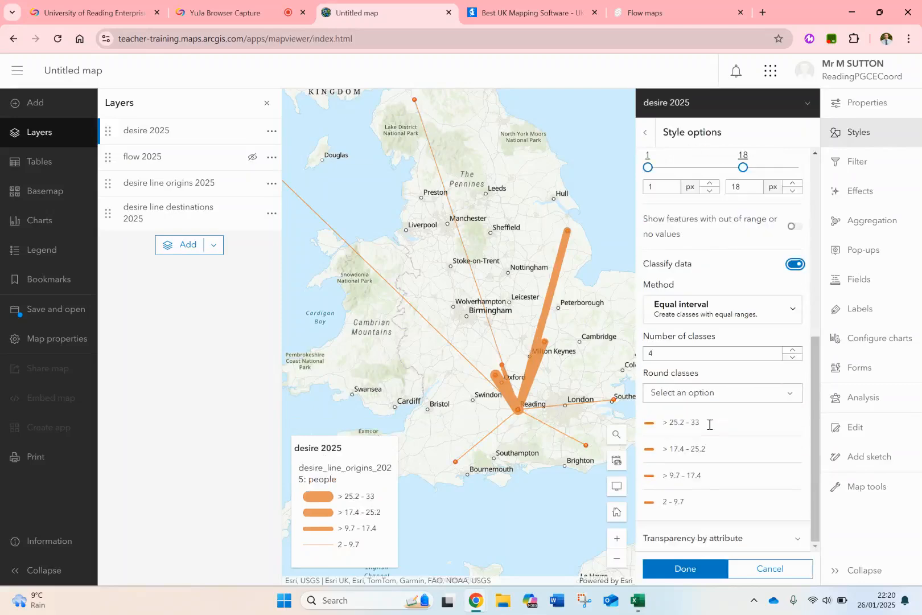
pyautogui.click(798, 350)
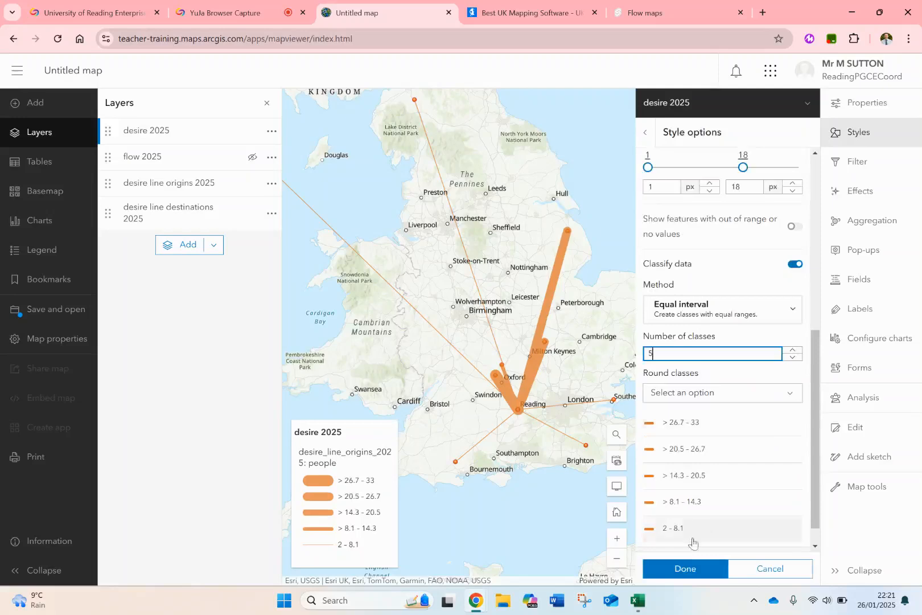
pyautogui.click(682, 570)
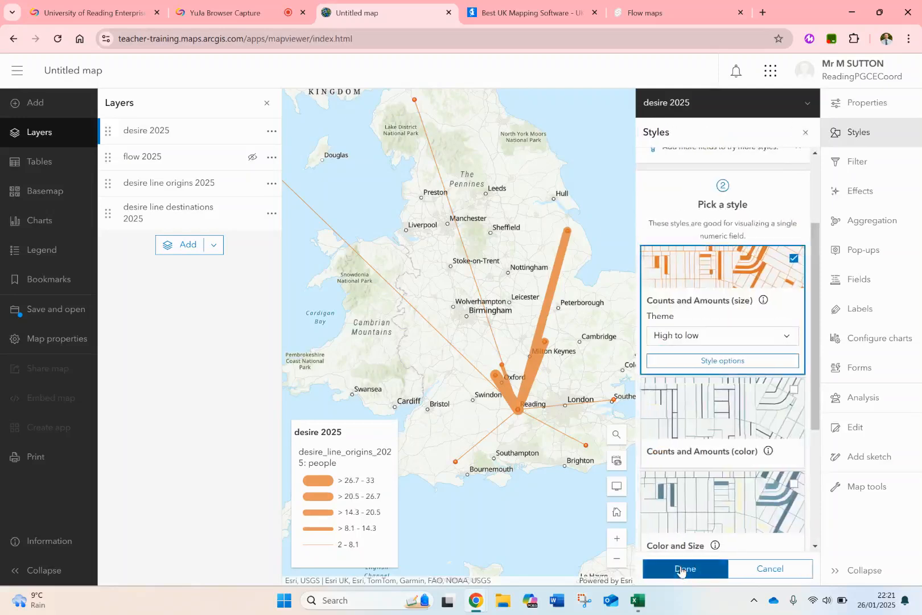
pyautogui.click(682, 569)
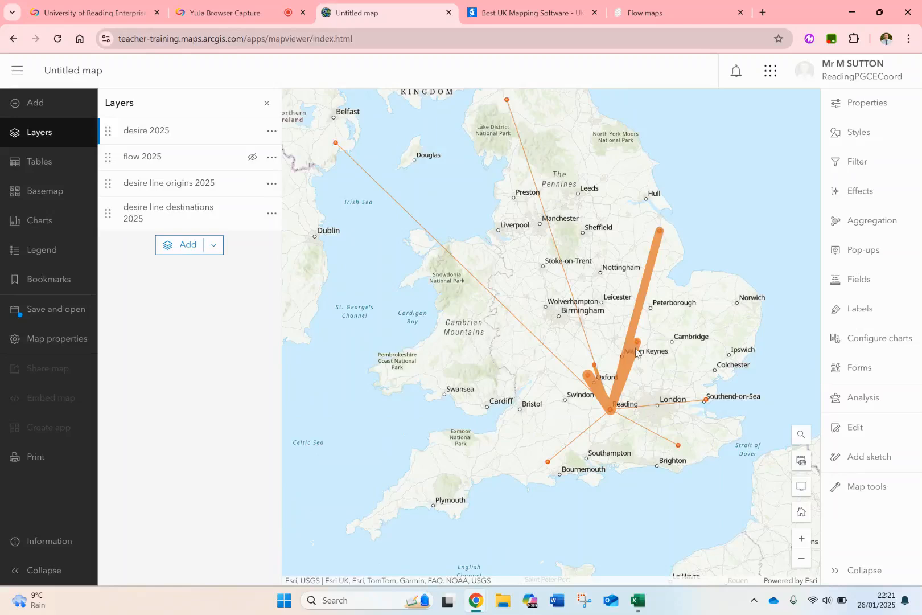
# Hide the desire 2025 layer and show the flow 2025 layer.
pyautogui.moveTo(636, 351); pyautogui.dragTo(601, 374)
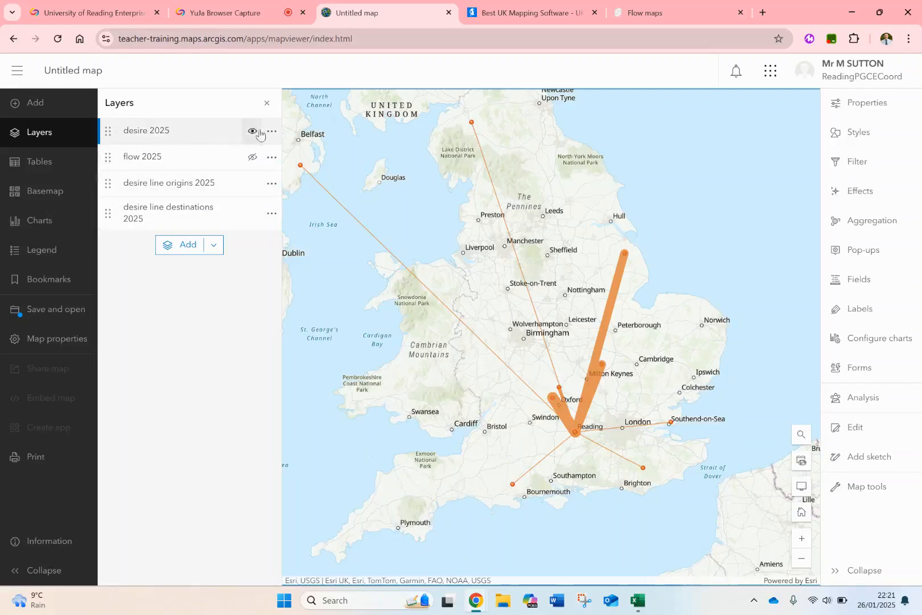
pyautogui.click(252, 133)
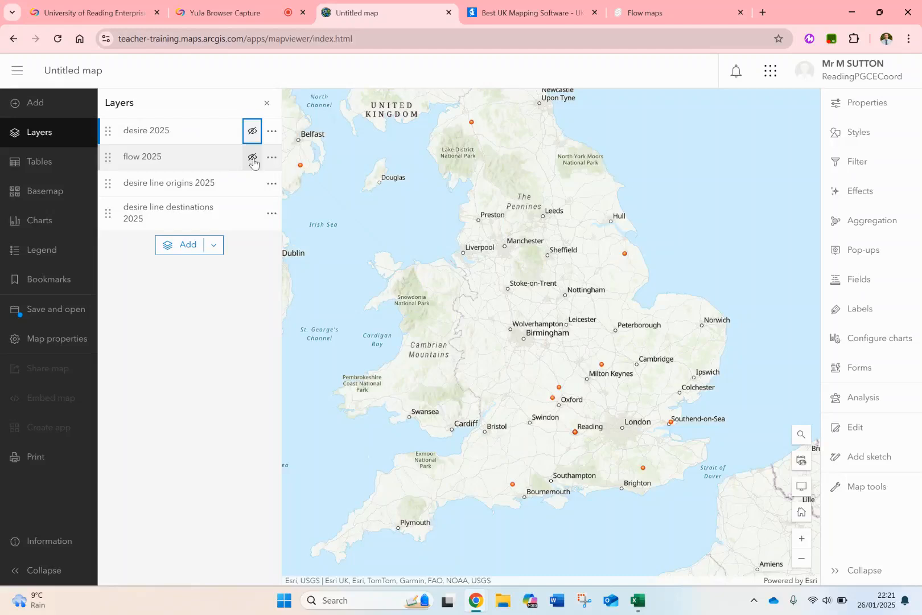
pyautogui.click(253, 158)
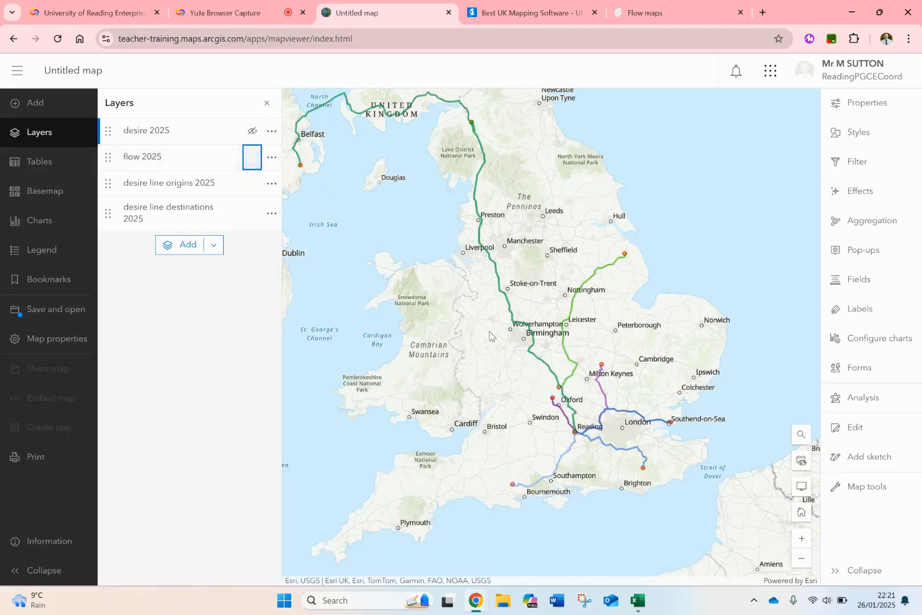
pyautogui.moveTo(642, 402); pyautogui.dragTo(606, 350)
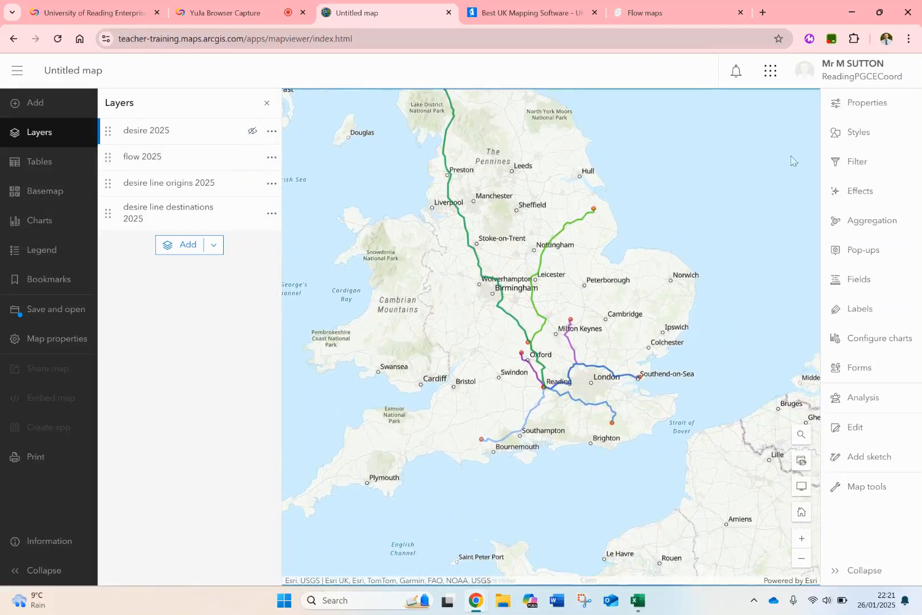
# Select the flow 2025 layer in place of desire 2025 and open its style settings.
pyautogui.click(854, 135)
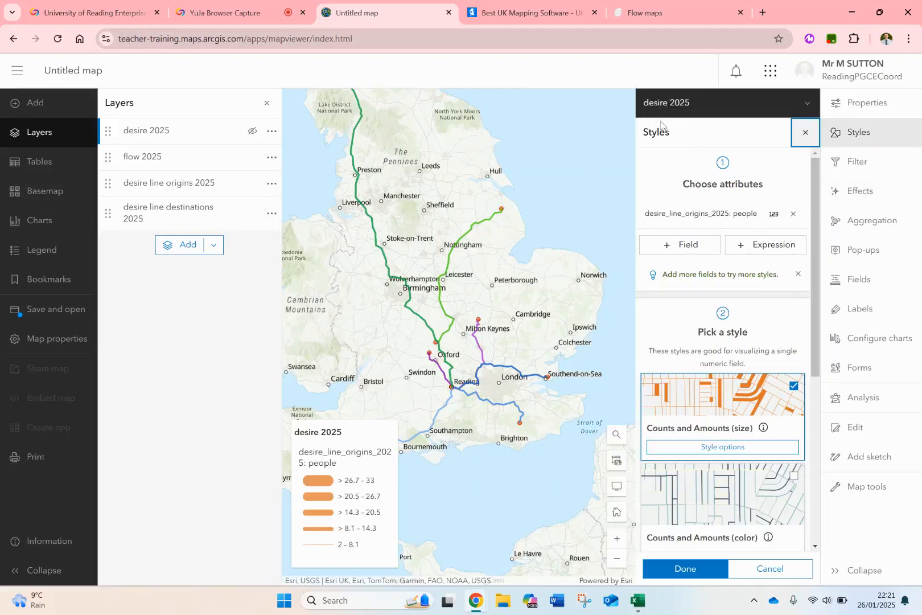
pyautogui.click(808, 136)
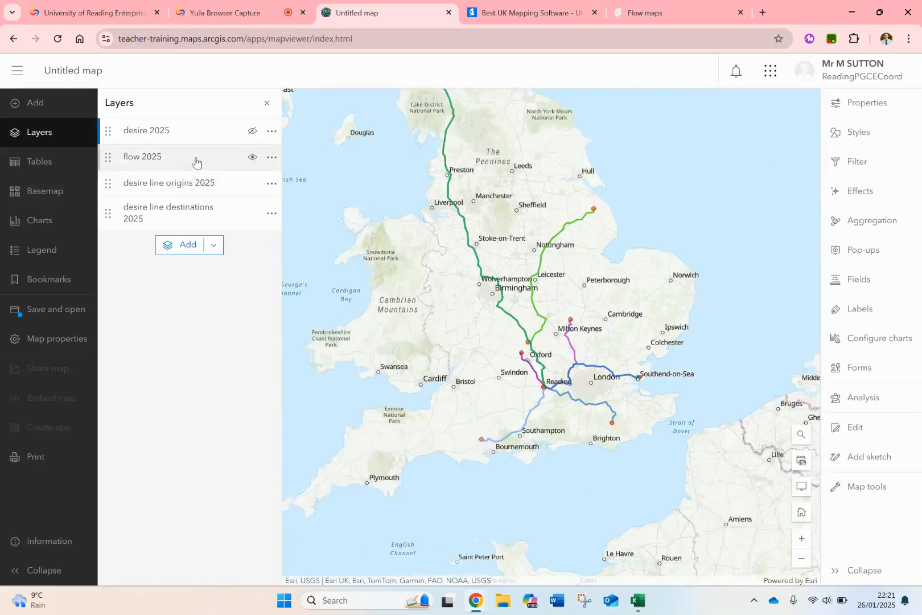
pyautogui.click(175, 161)
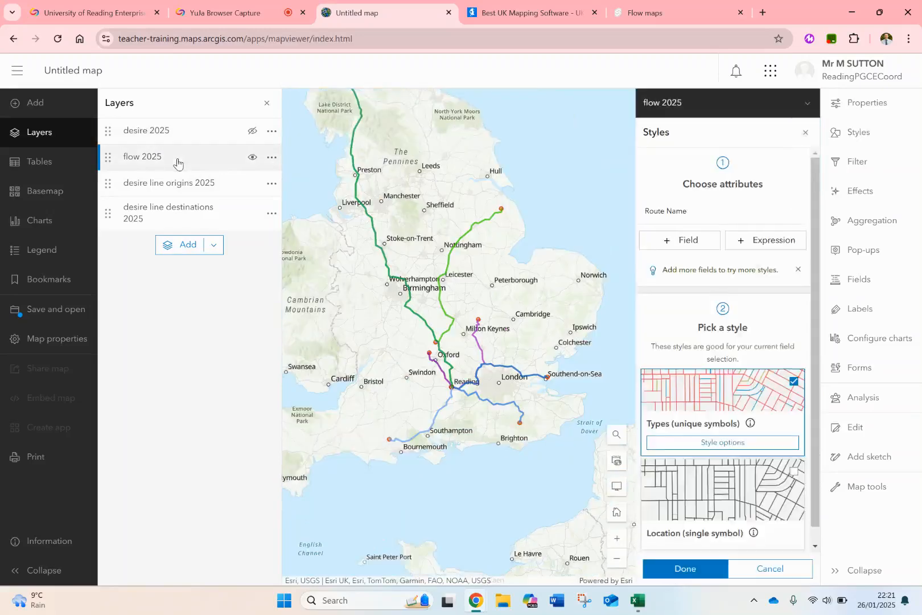
pyautogui.click(175, 132)
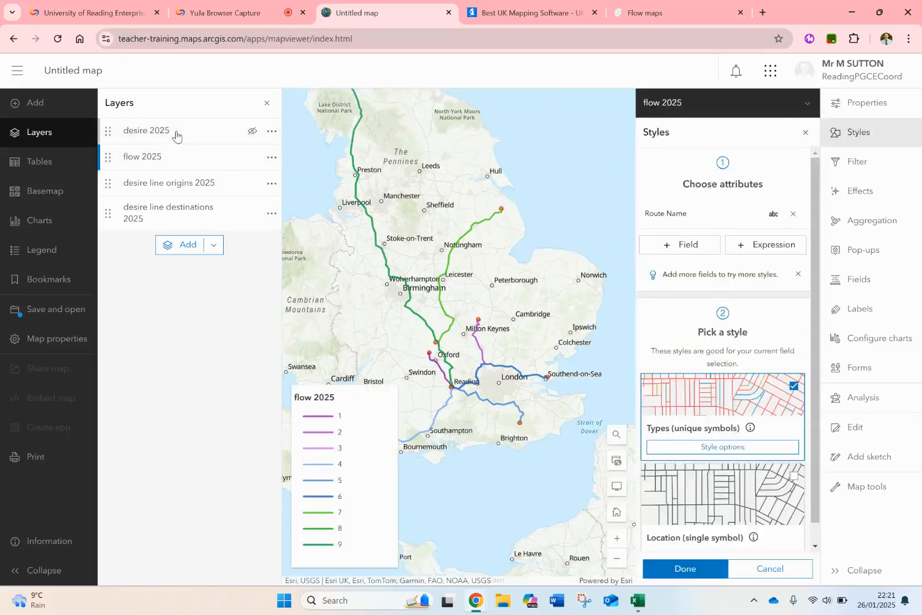
pyautogui.click(174, 165)
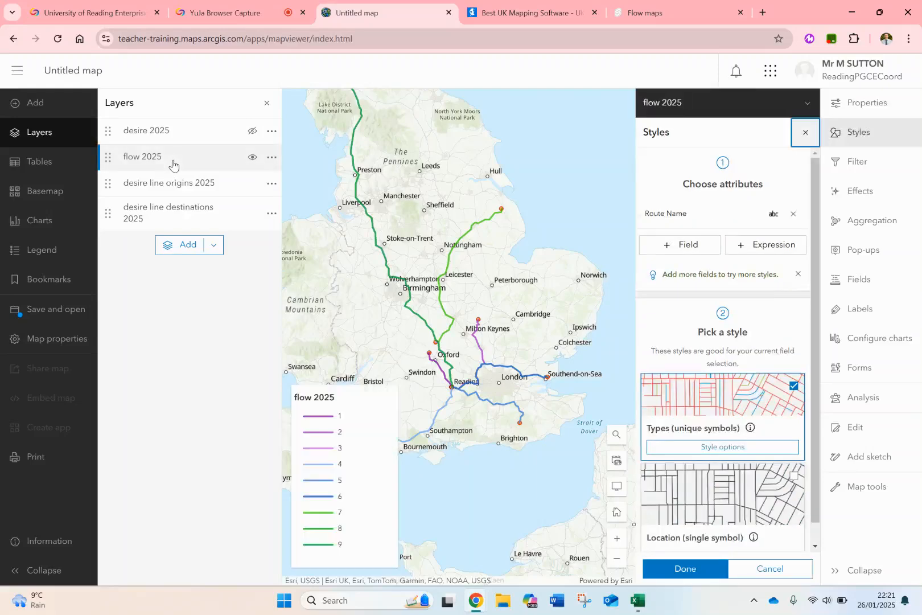
pyautogui.click(128, 138)
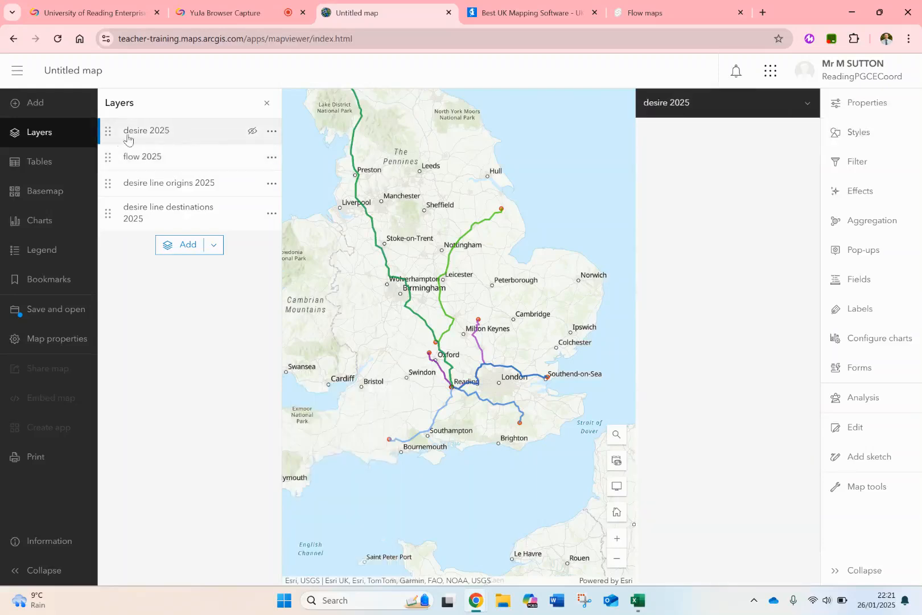
pyautogui.click(167, 161)
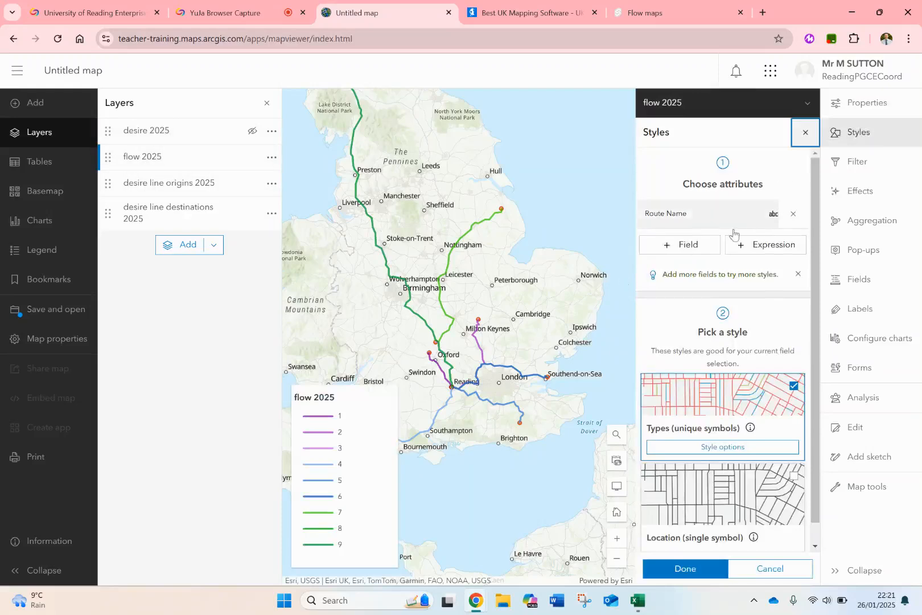
# Switch the flow 2025 layer to the Location (single symbol) style and open its line symbol for editing.
pyautogui.scroll(-1, 723, 405)
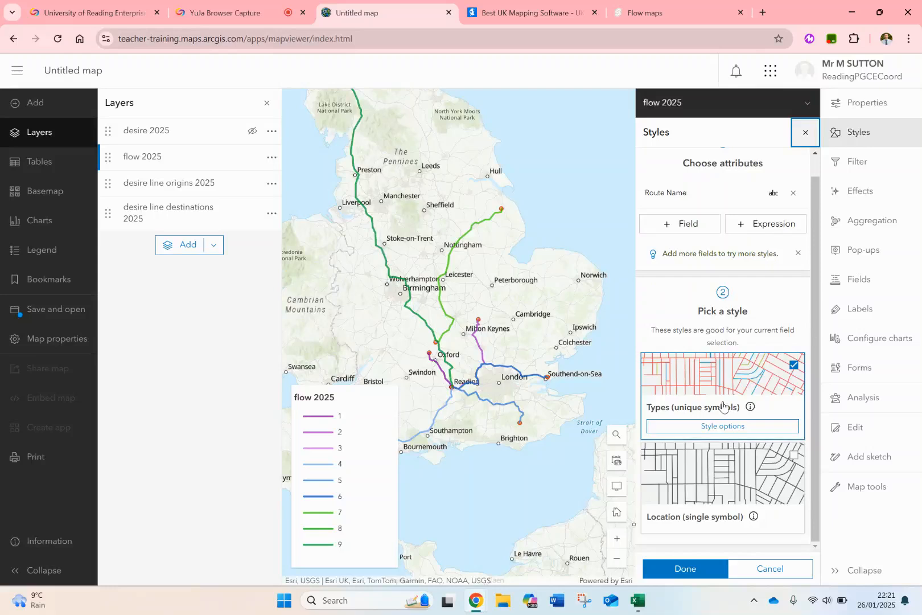
pyautogui.click(710, 496)
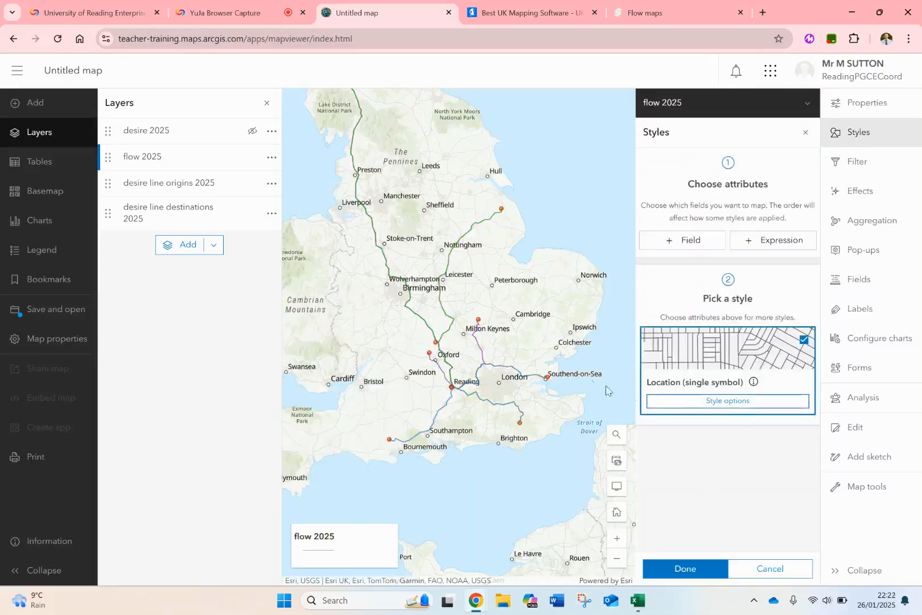
pyautogui.click(711, 400)
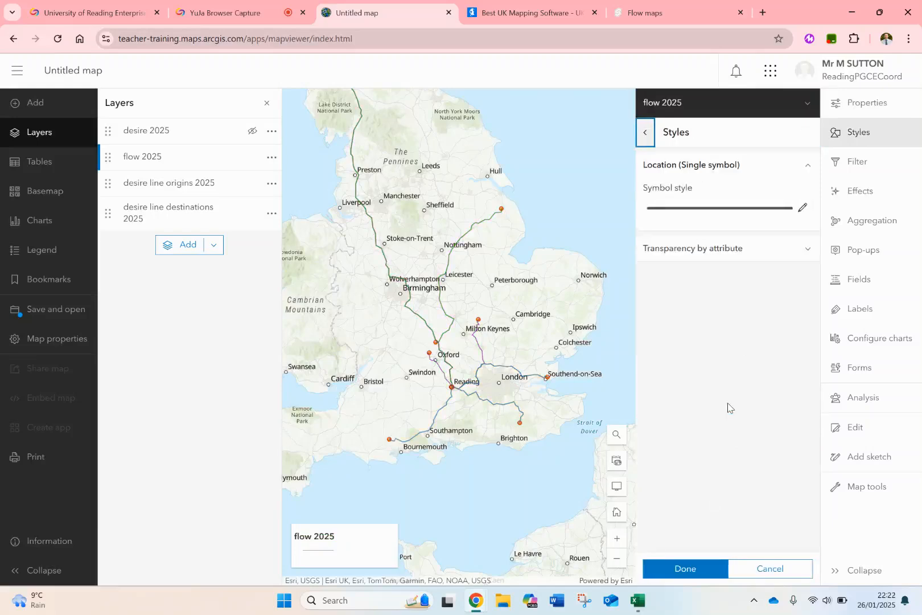
pyautogui.click(801, 207)
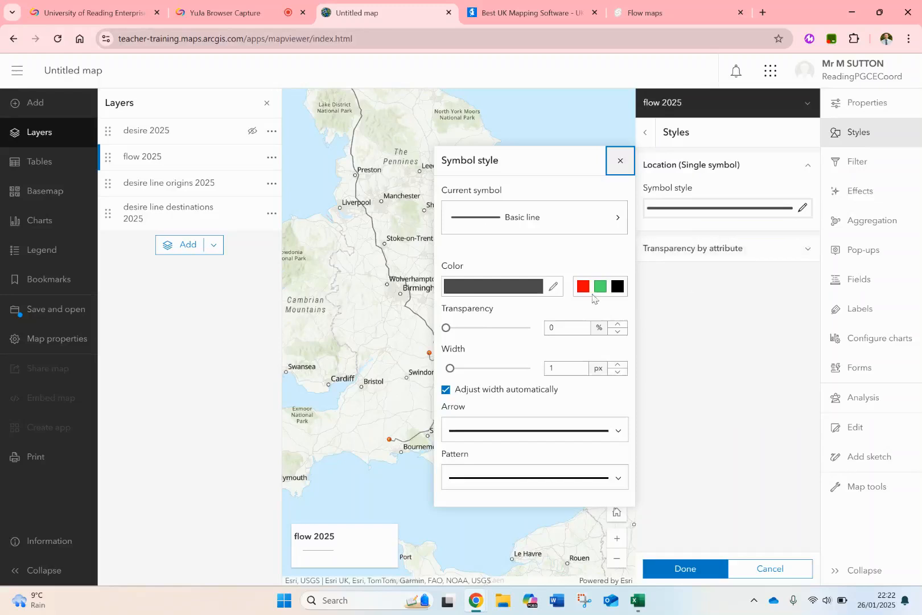
# Set the flow 2025 line symbol to a 5 px width and the purple colour a713bd.
pyautogui.click(552, 287)
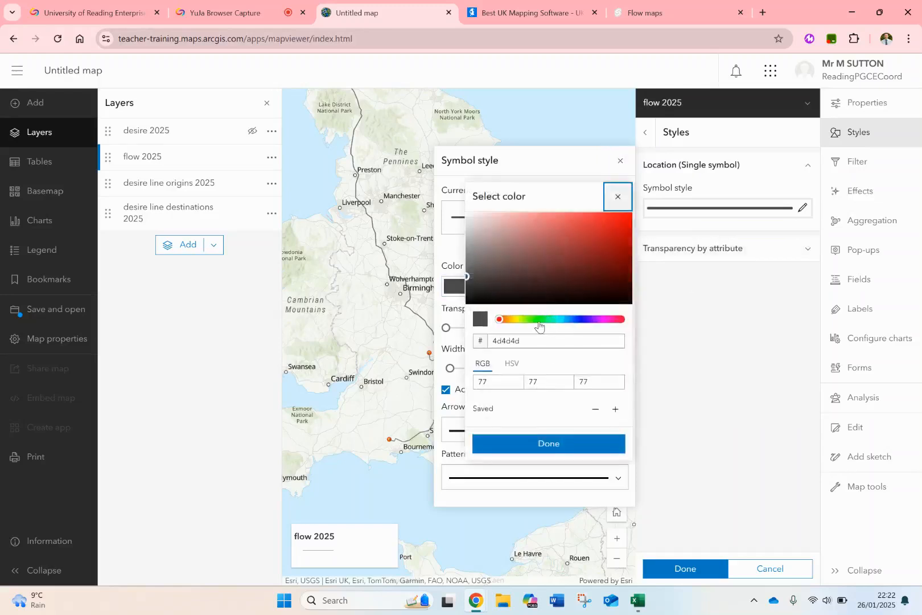
pyautogui.moveTo(539, 319); pyautogui.dragTo(550, 319)
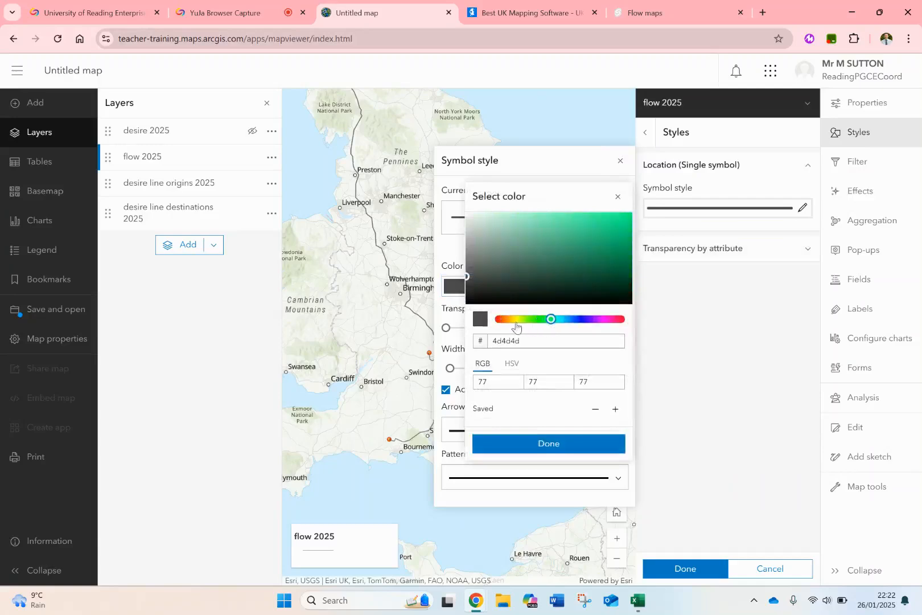
pyautogui.click(516, 320)
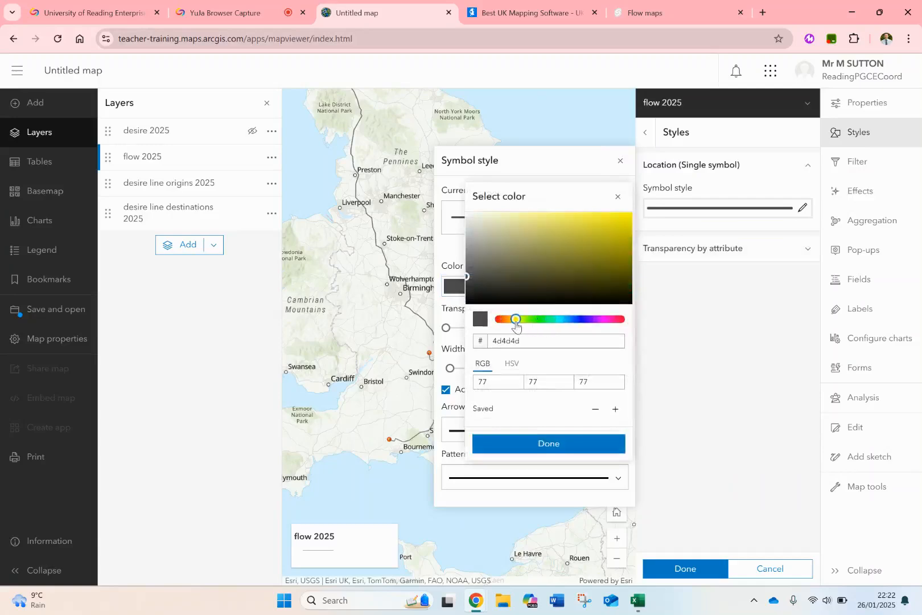
pyautogui.click(600, 320)
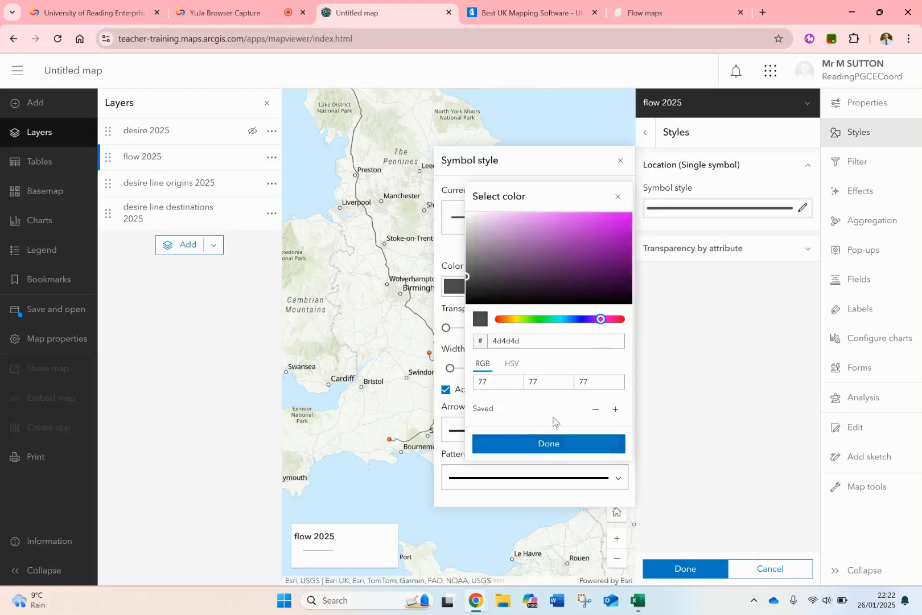
pyautogui.click(548, 445)
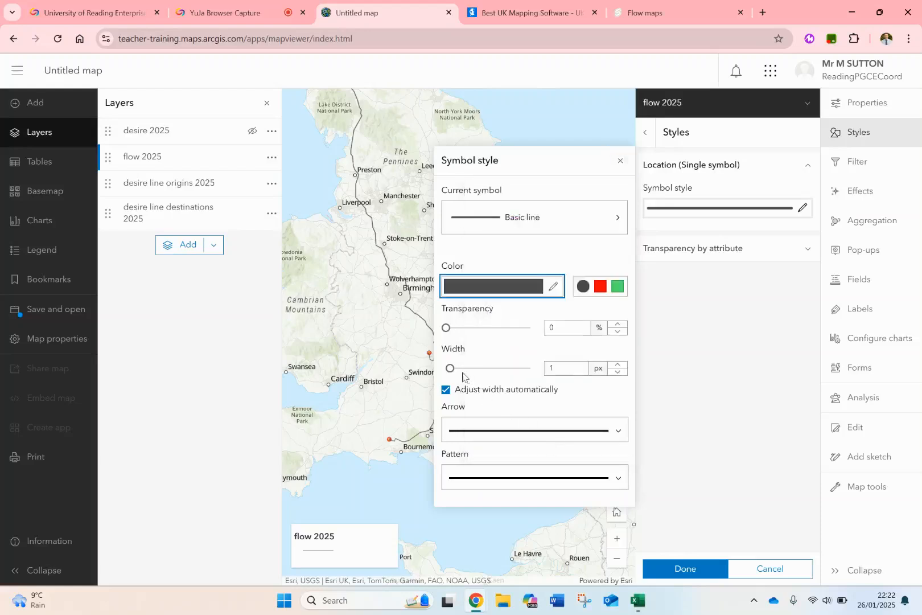
pyautogui.moveTo(449, 369); pyautogui.dragTo(468, 370)
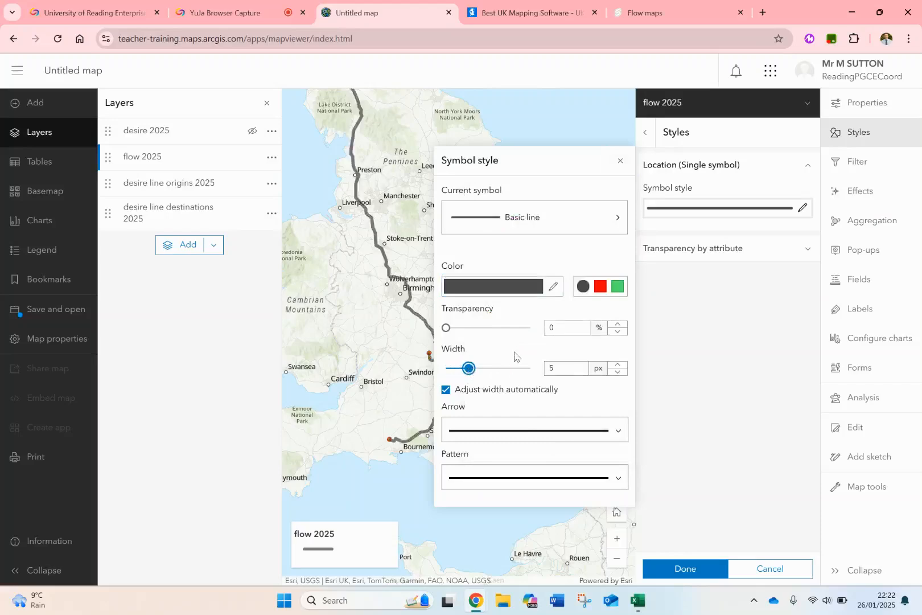
pyautogui.click(553, 287)
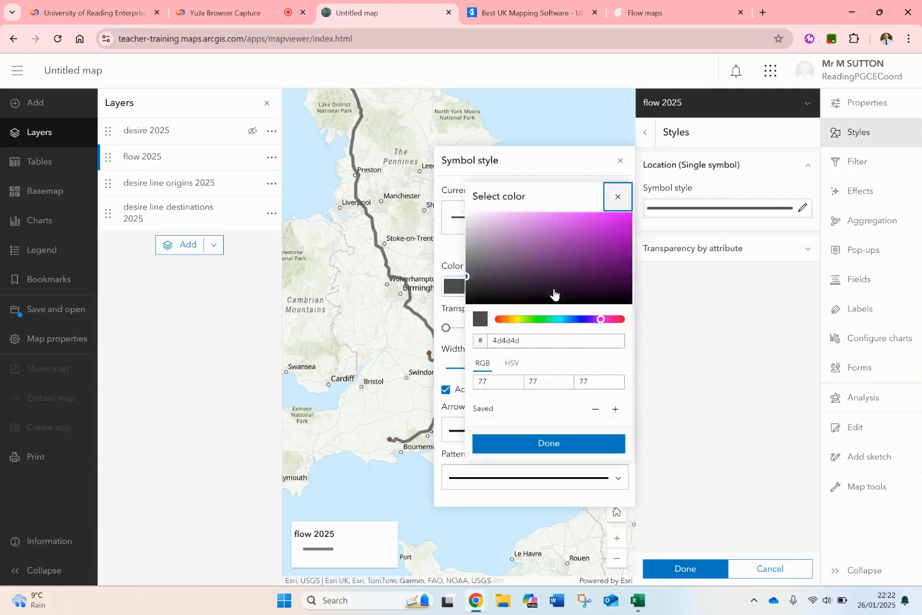
pyautogui.click(615, 236)
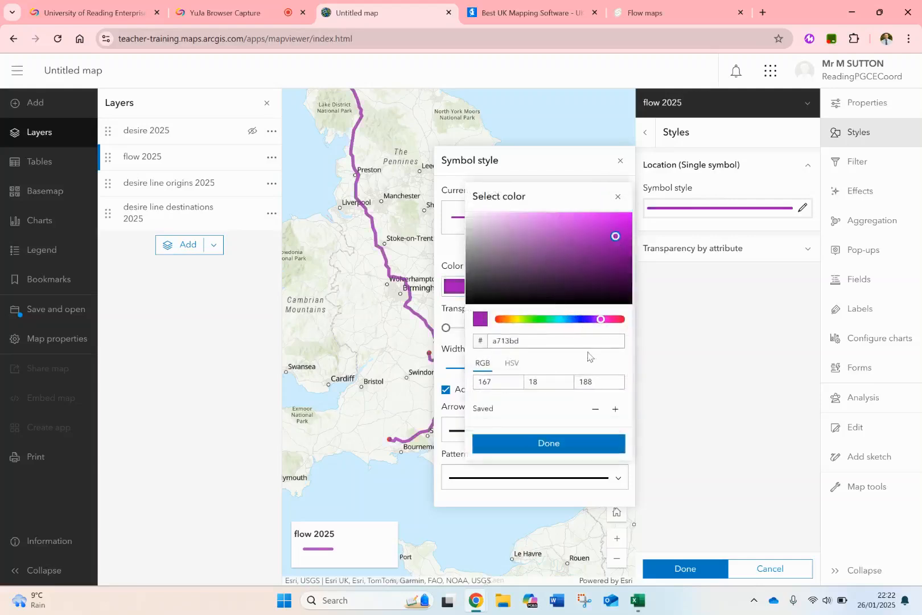
pyautogui.click(561, 443)
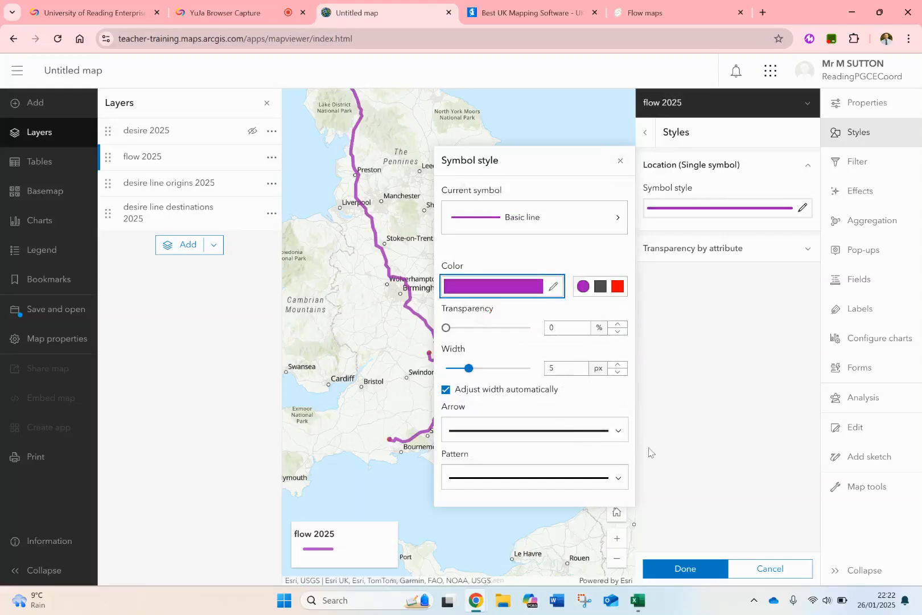
# Add an arrowhead at the end of the flow 2025 lines and apply the single-symbol style.
pyautogui.click(619, 430)
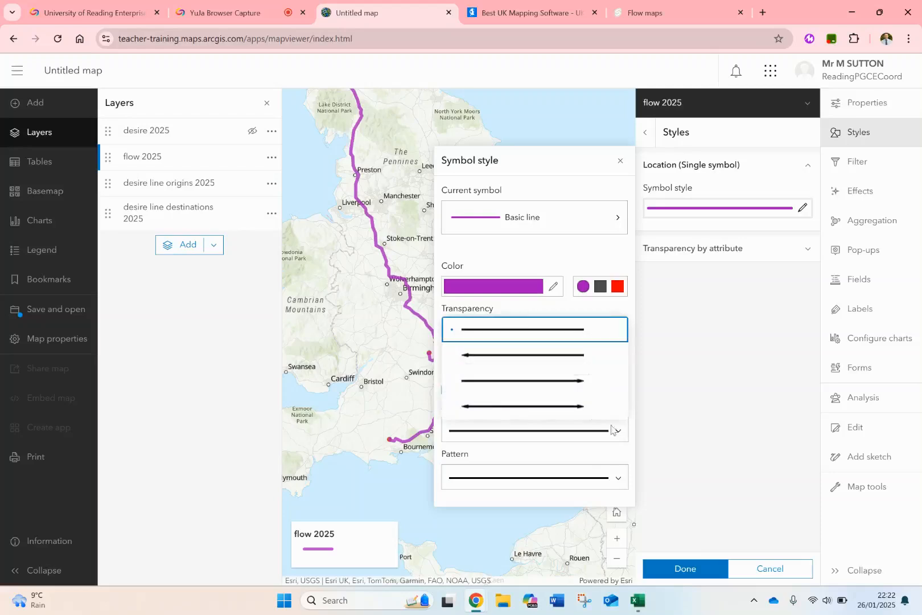
pyautogui.click(551, 381)
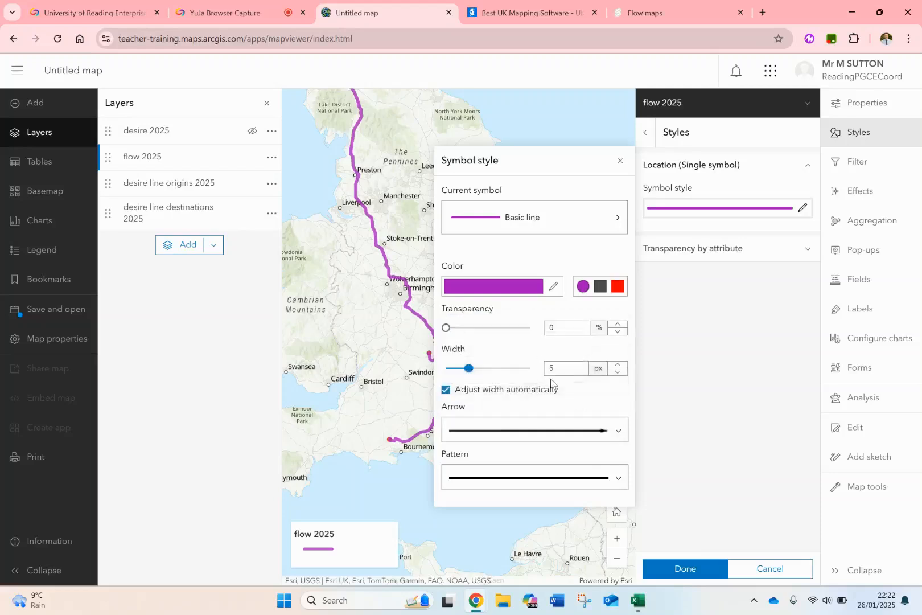
pyautogui.click(681, 568)
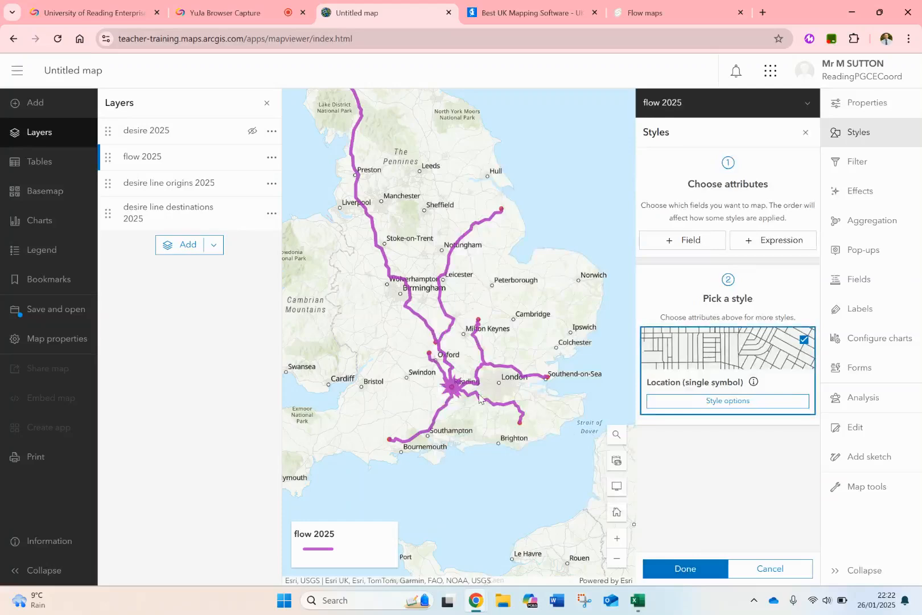
pyautogui.moveTo(479, 399); pyautogui.dragTo(499, 411)
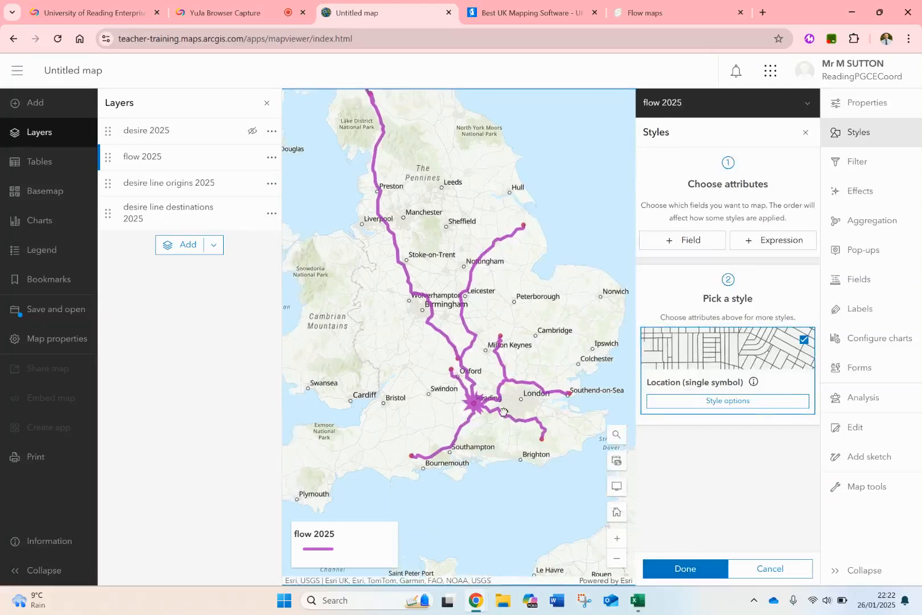
pyautogui.click(669, 569)
pyautogui.moveTo(622, 380); pyautogui.dragTo(612, 417)
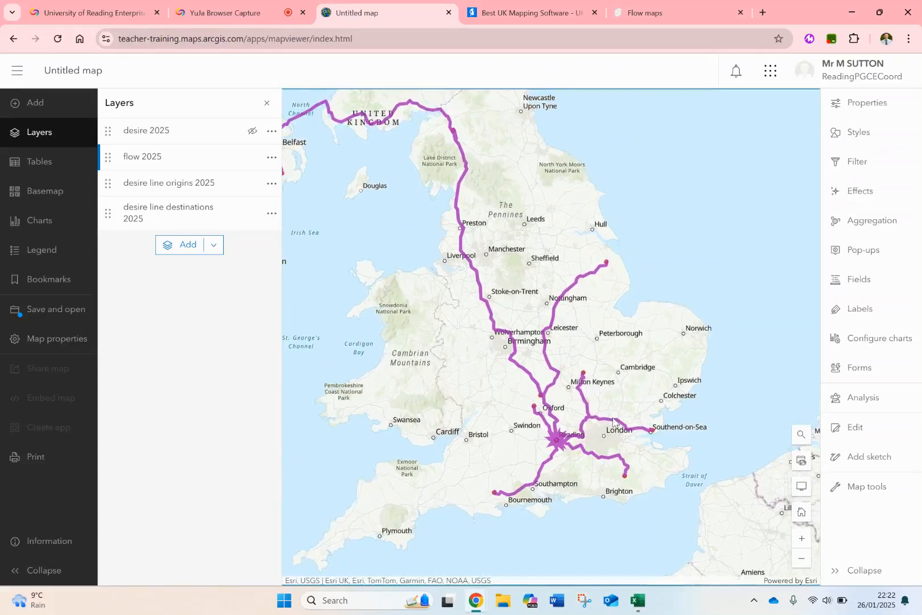
pyautogui.moveTo(538, 291); pyautogui.dragTo(487, 241)
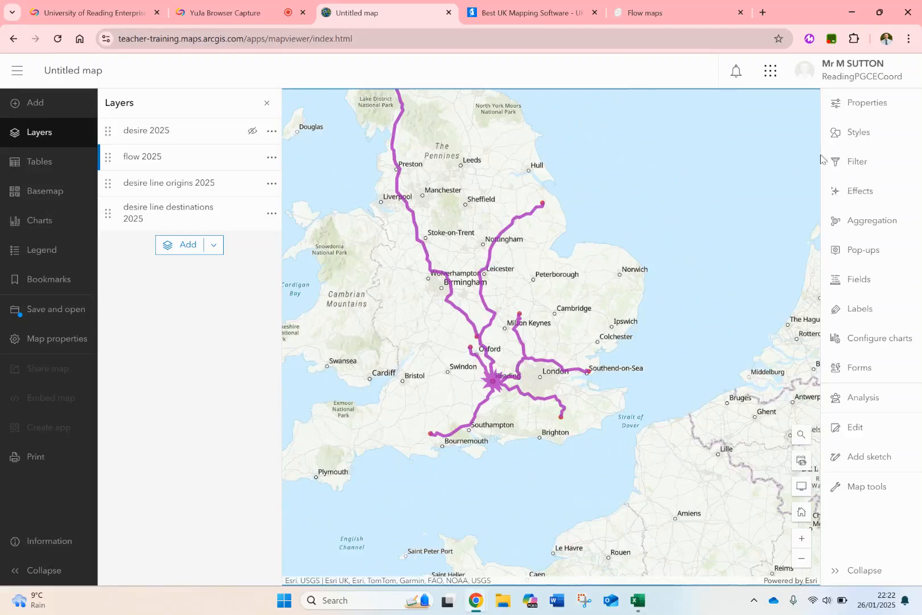
# Style the flow 2025 layer by the desire_line_origins_2025: people field, found by searching the fields for "people".
pyautogui.click(858, 133)
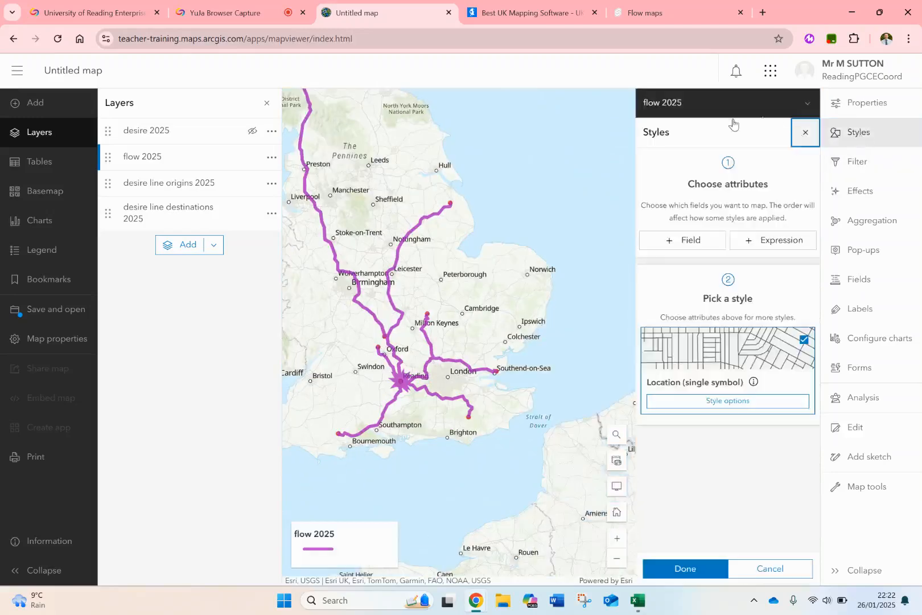
pyautogui.click(691, 241)
pyautogui.click(685, 205)
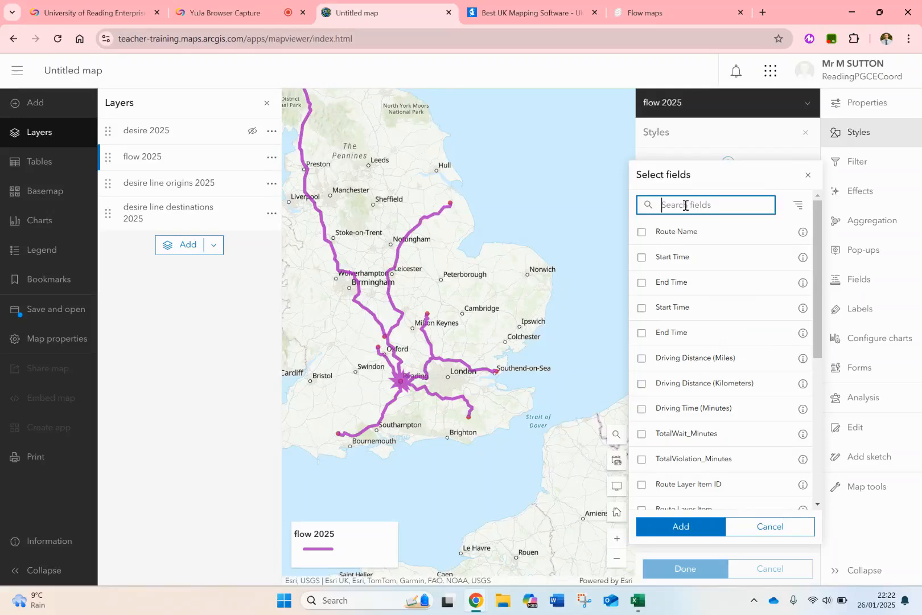
pyautogui.write('people')
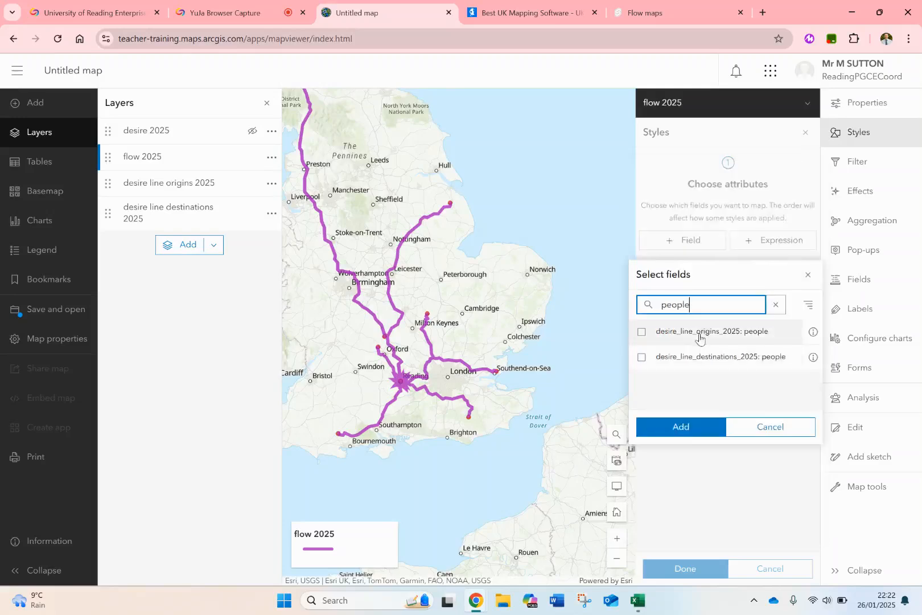
pyautogui.click(699, 332)
pyautogui.click(688, 433)
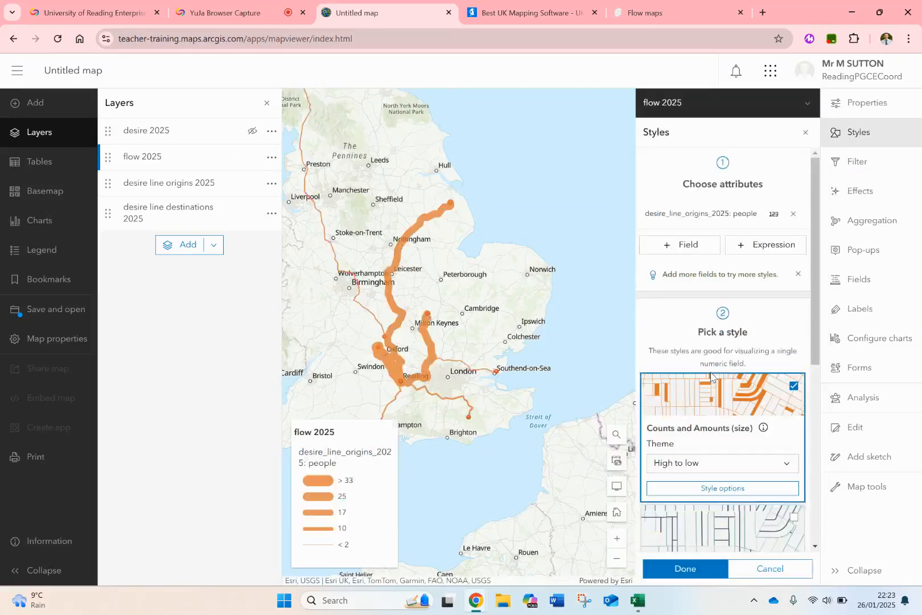
pyautogui.moveTo(440, 296); pyautogui.dragTo(545, 322)
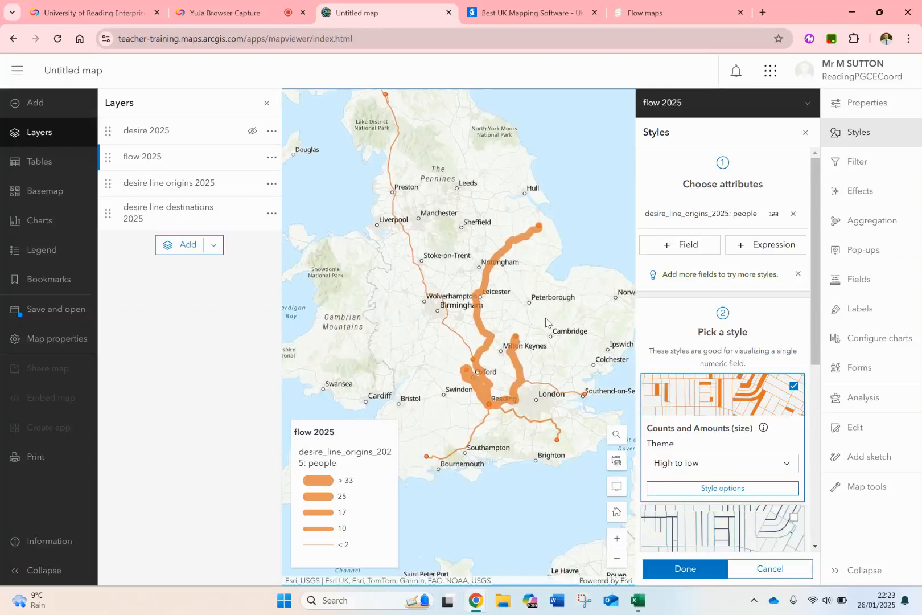
# Change the line colour of the flow 2025 Counts and Amounts (size) style to red and apply it.
pyautogui.click(686, 488)
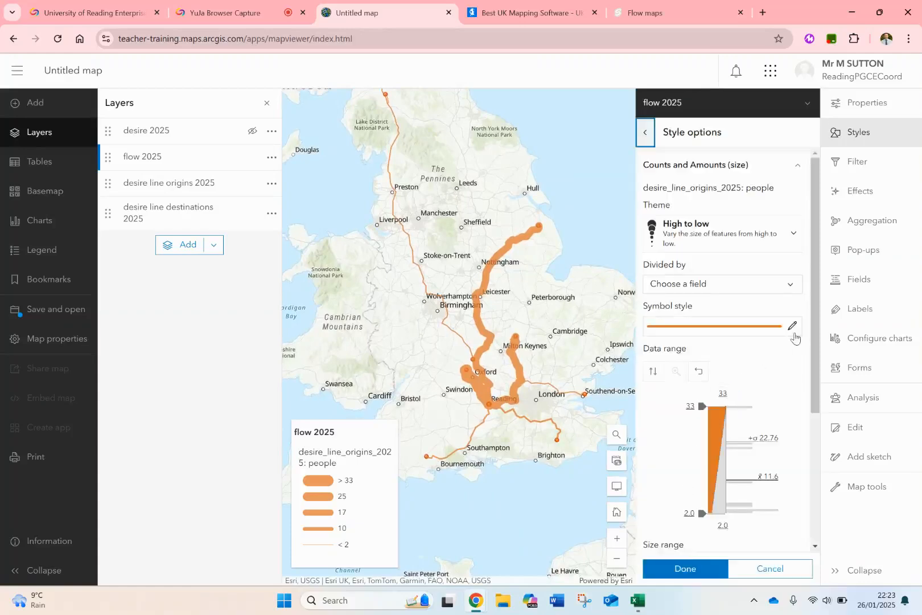
pyautogui.click(793, 326)
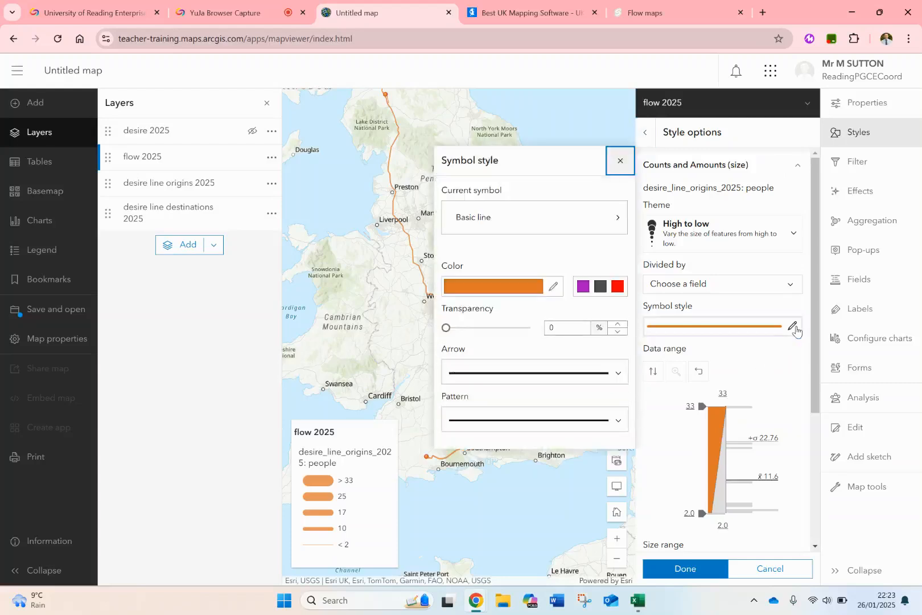
pyautogui.click(618, 286)
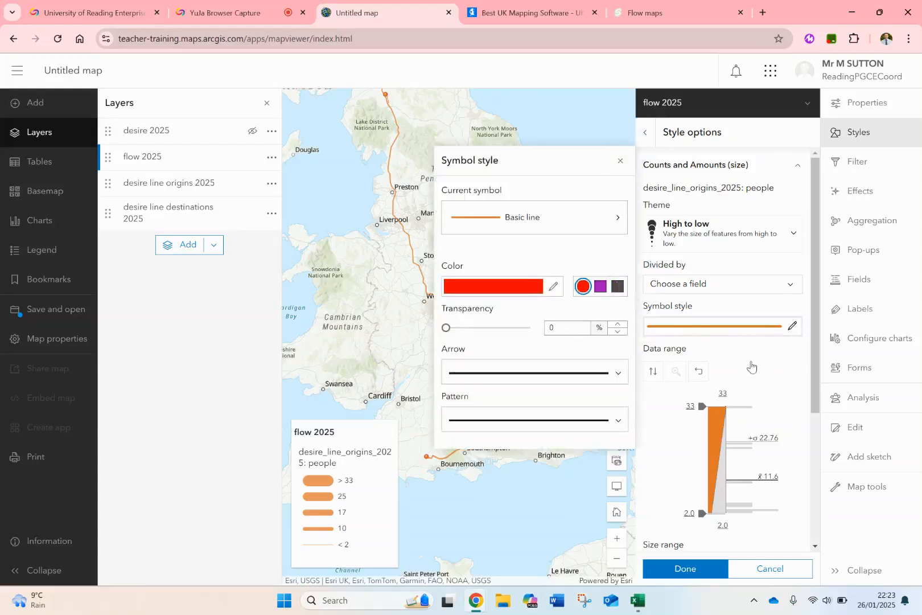
pyautogui.click(747, 365)
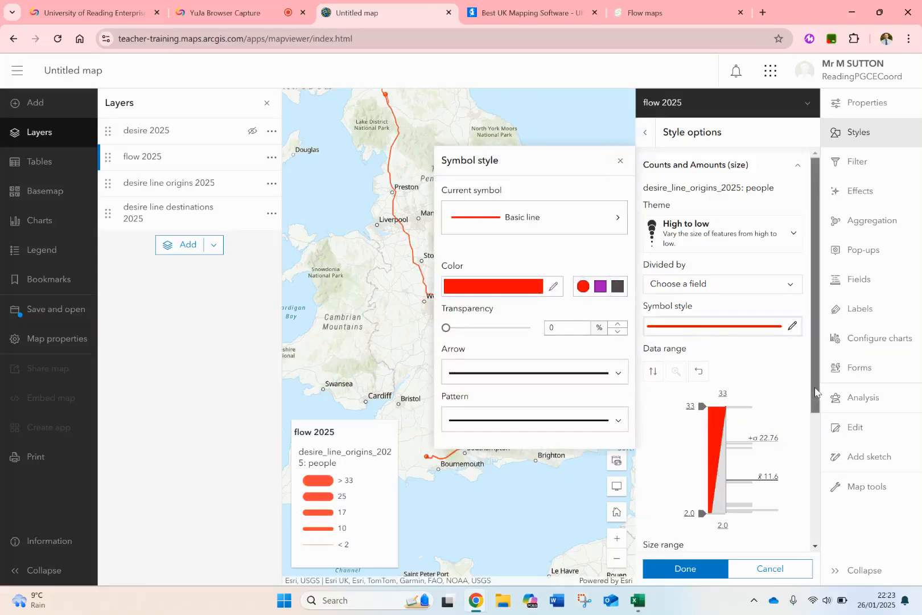
pyautogui.moveTo(815, 393); pyautogui.dragTo(812, 530)
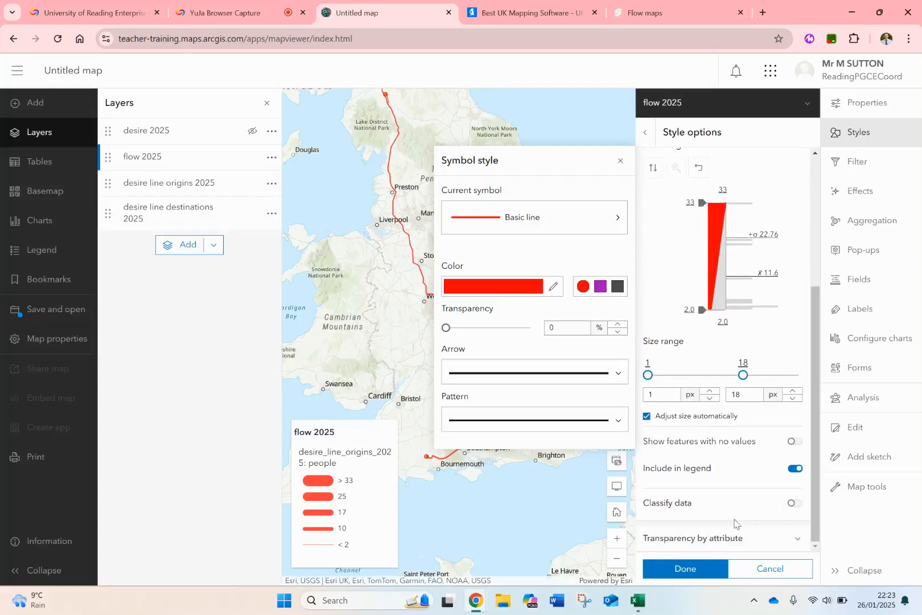
pyautogui.click(706, 570)
pyautogui.click(703, 569)
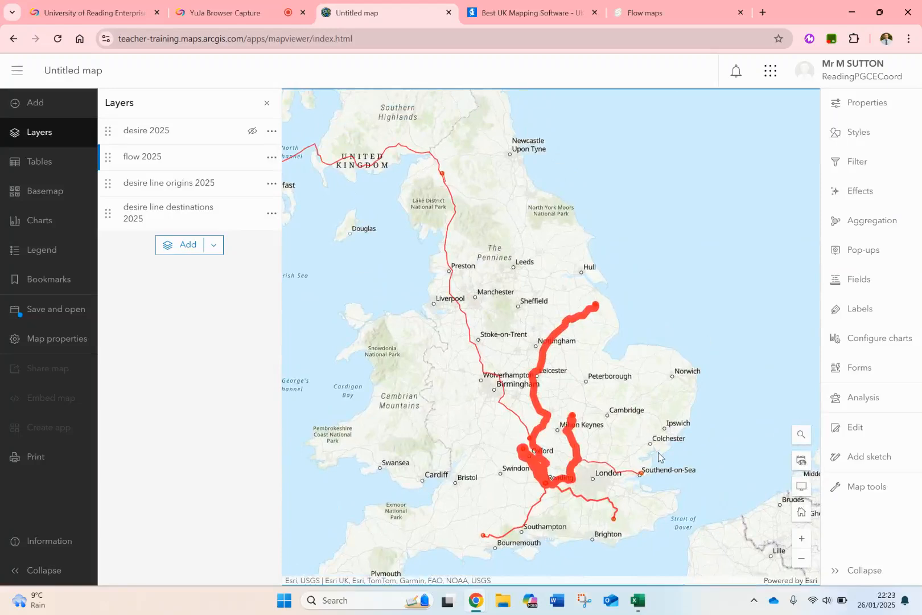
# Hide the flow 2025 layer, show the desire 2025 layer and close the layer list.
pyautogui.moveTo(480, 322); pyautogui.dragTo(492, 278)
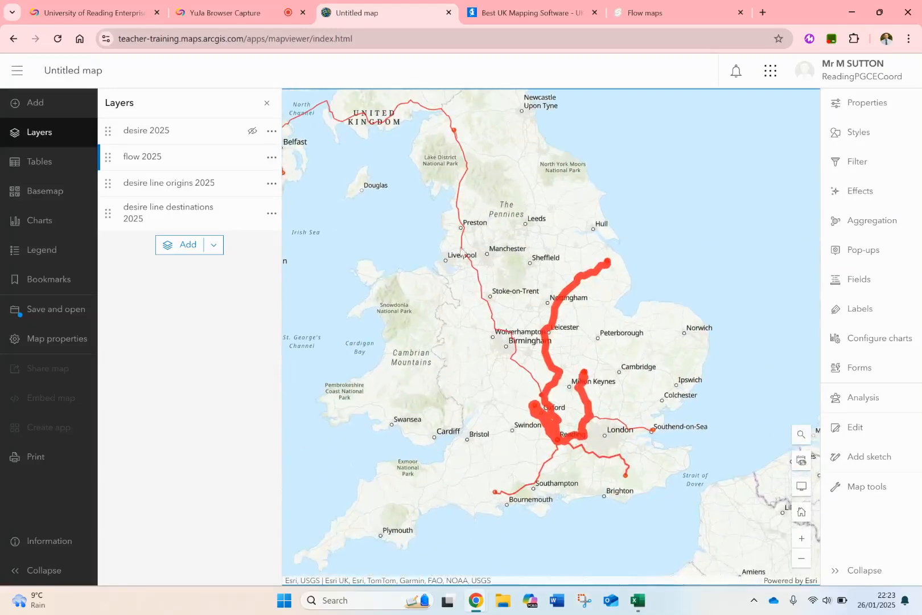
pyautogui.moveTo(408, 229); pyautogui.dragTo(444, 252)
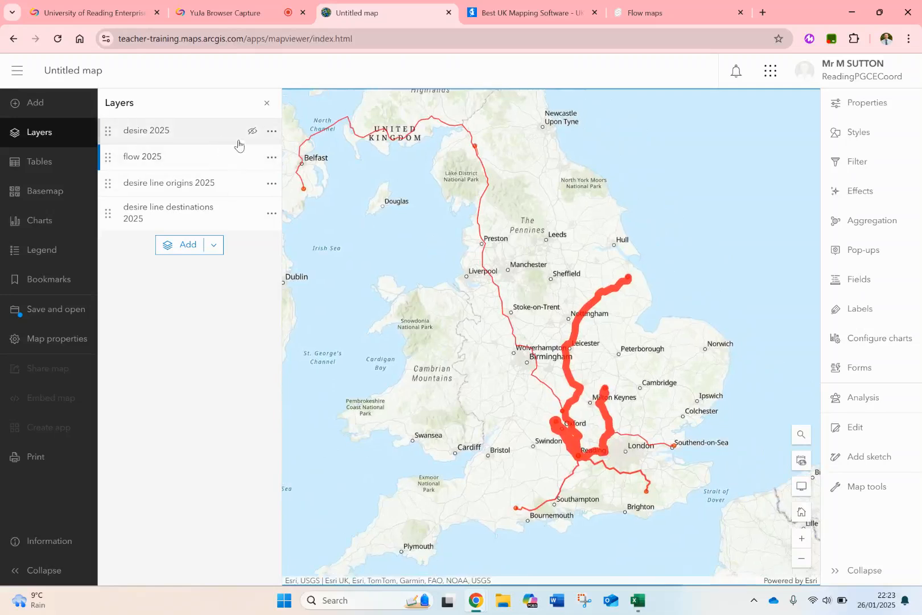
pyautogui.click(253, 157)
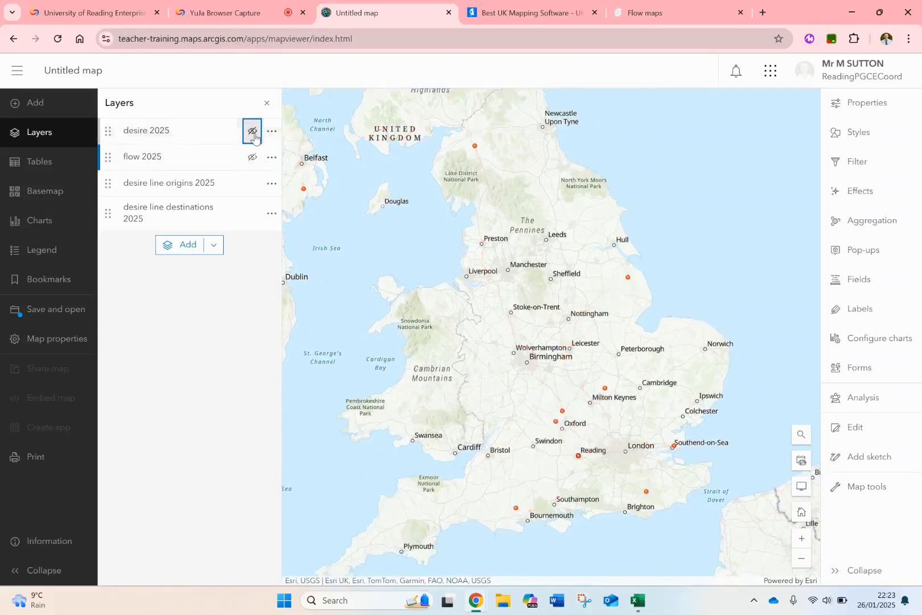
pyautogui.click(252, 130)
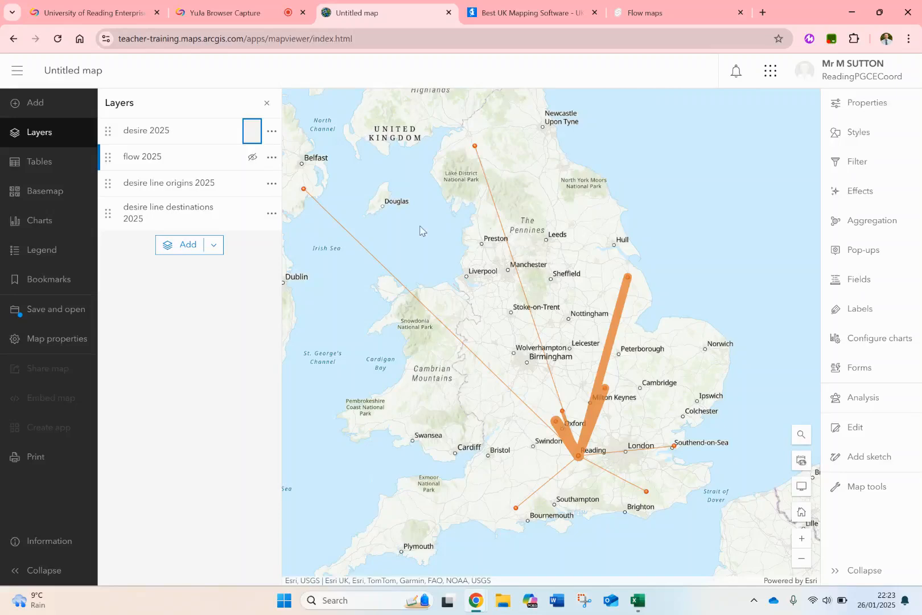
pyautogui.click(267, 107)
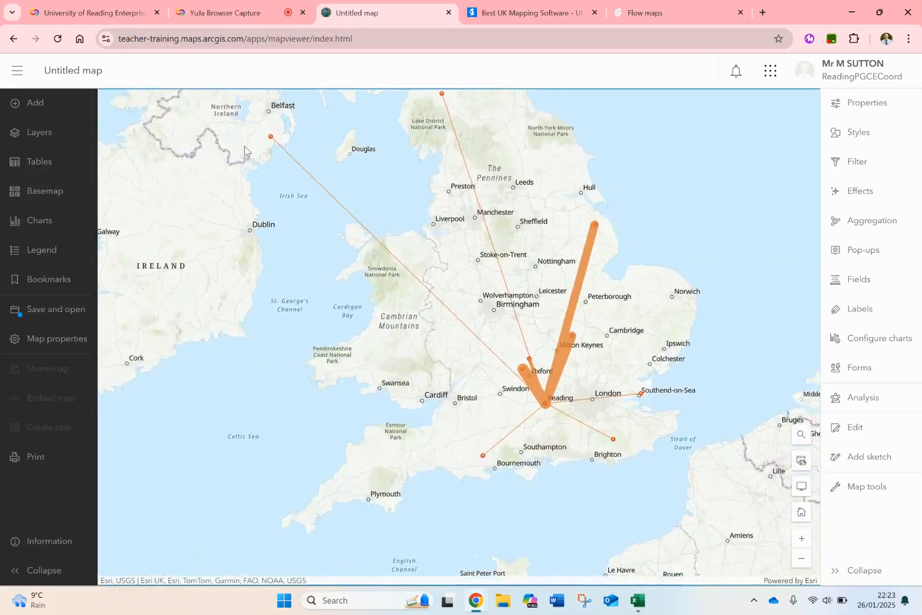
pyautogui.click(251, 9)
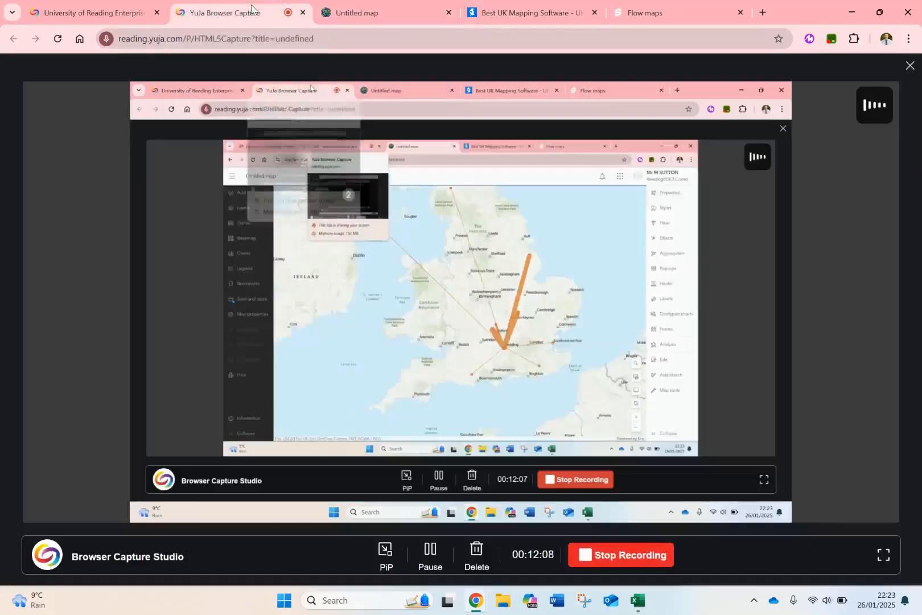